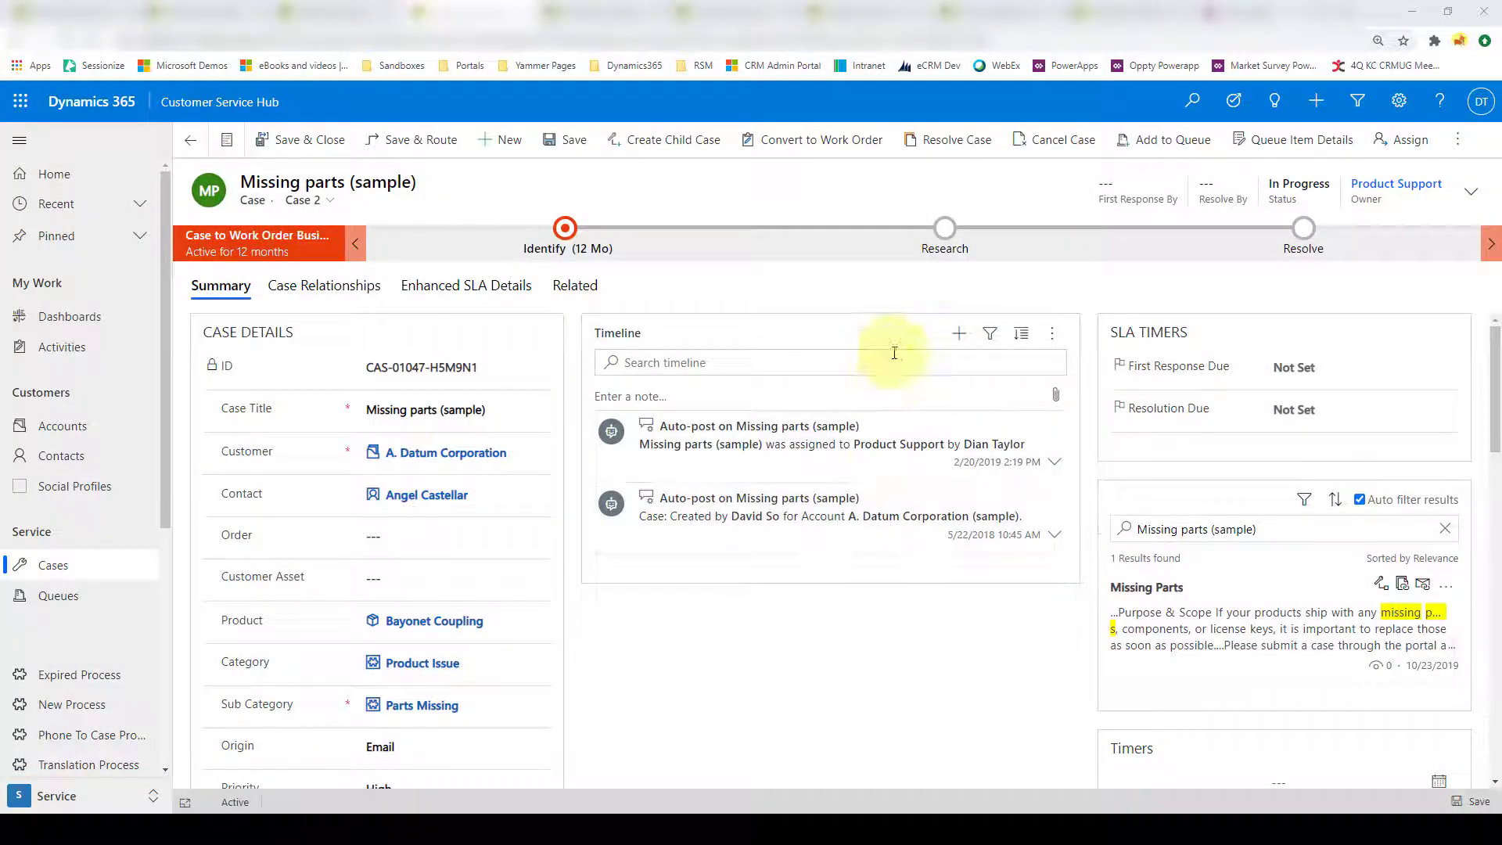
Step: In the Research stage, mark the case for escalation, set it to escalate to Tier 2 Support, and save the case
click(947, 232)
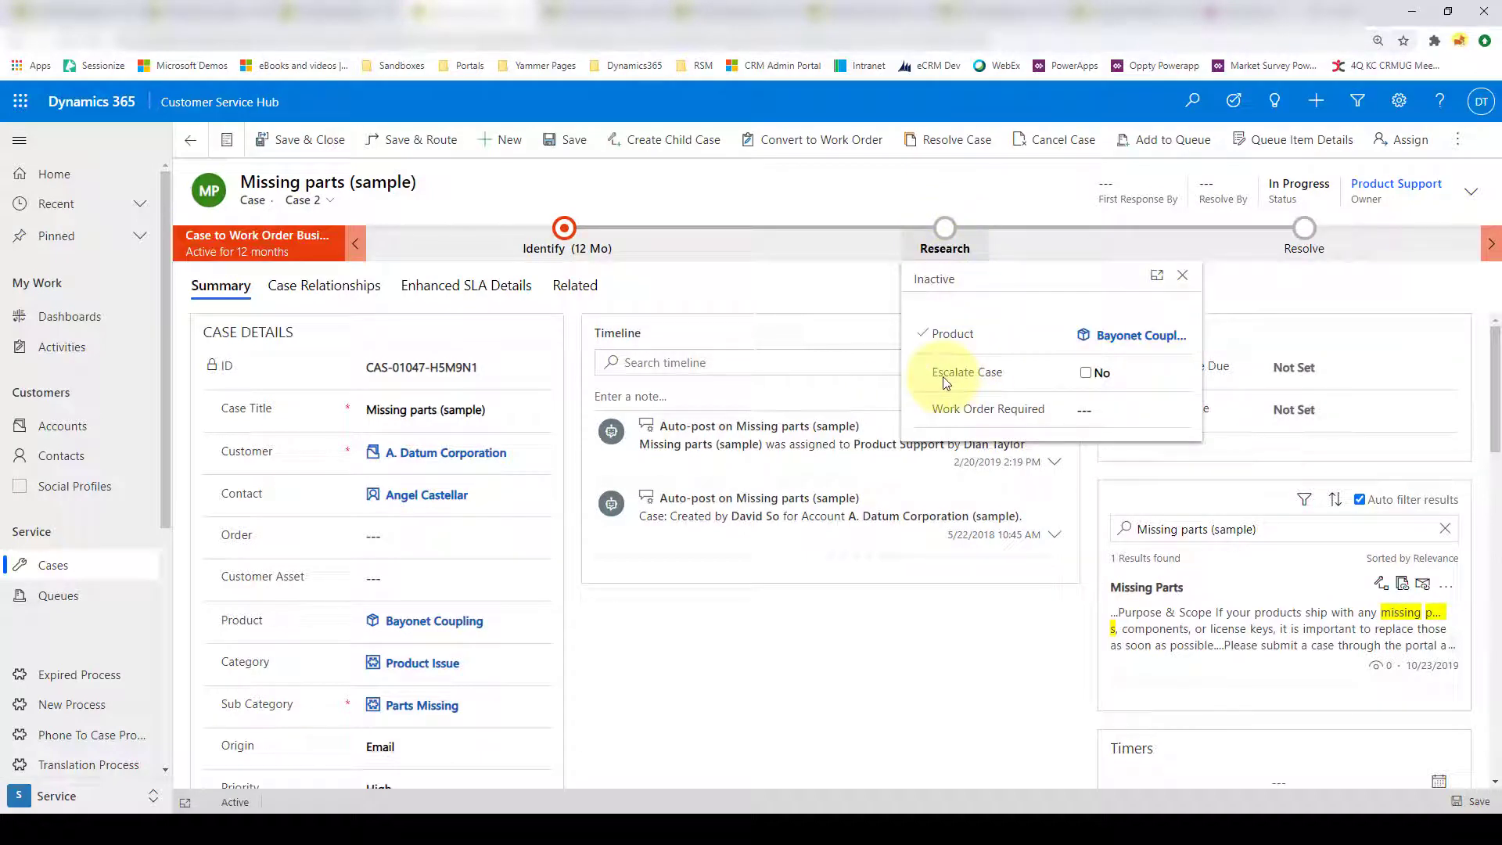
click(1087, 374)
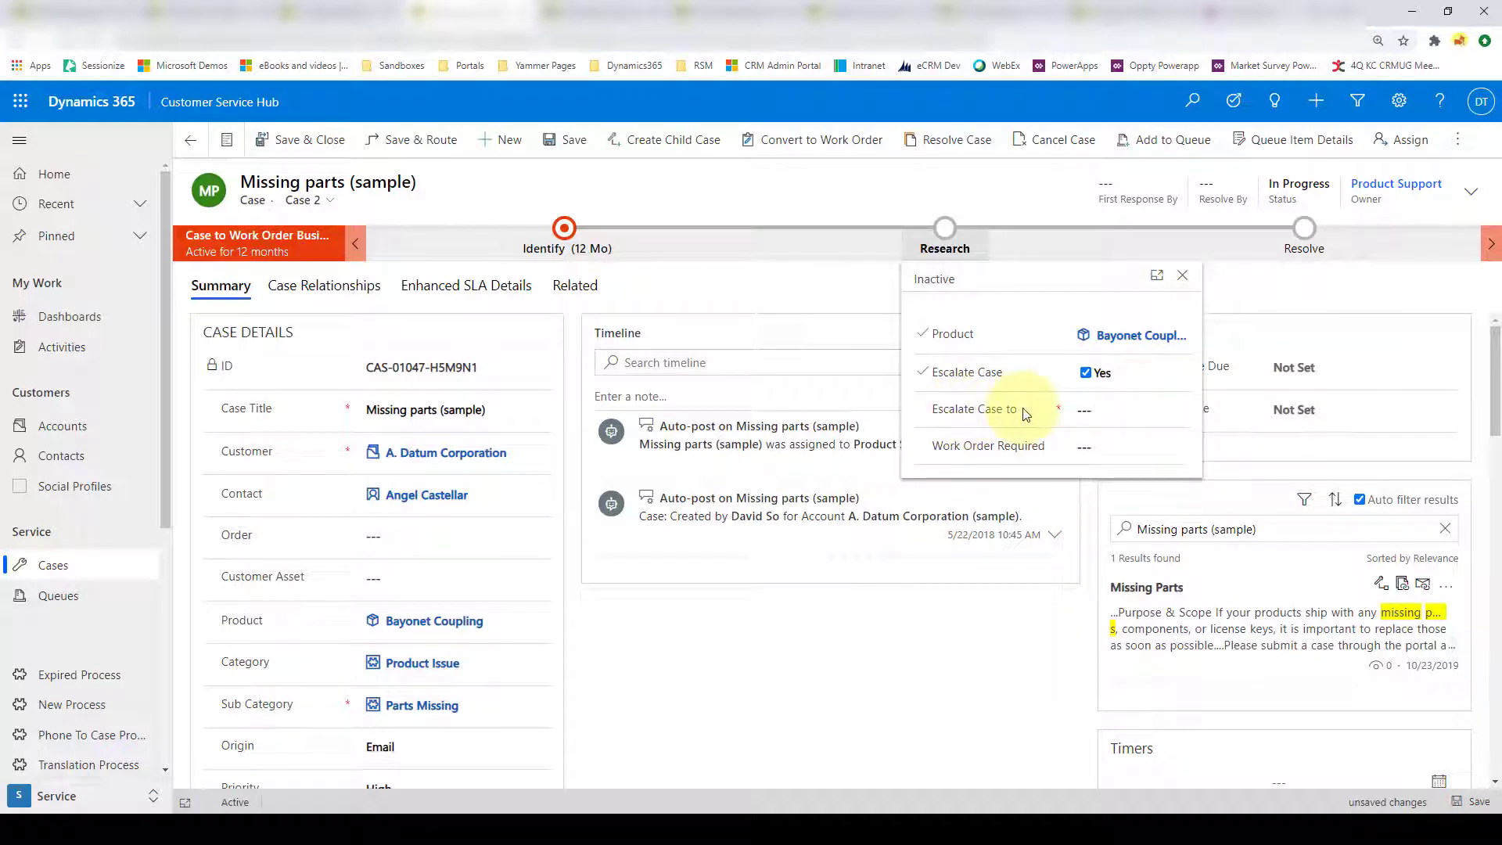
click(1090, 412)
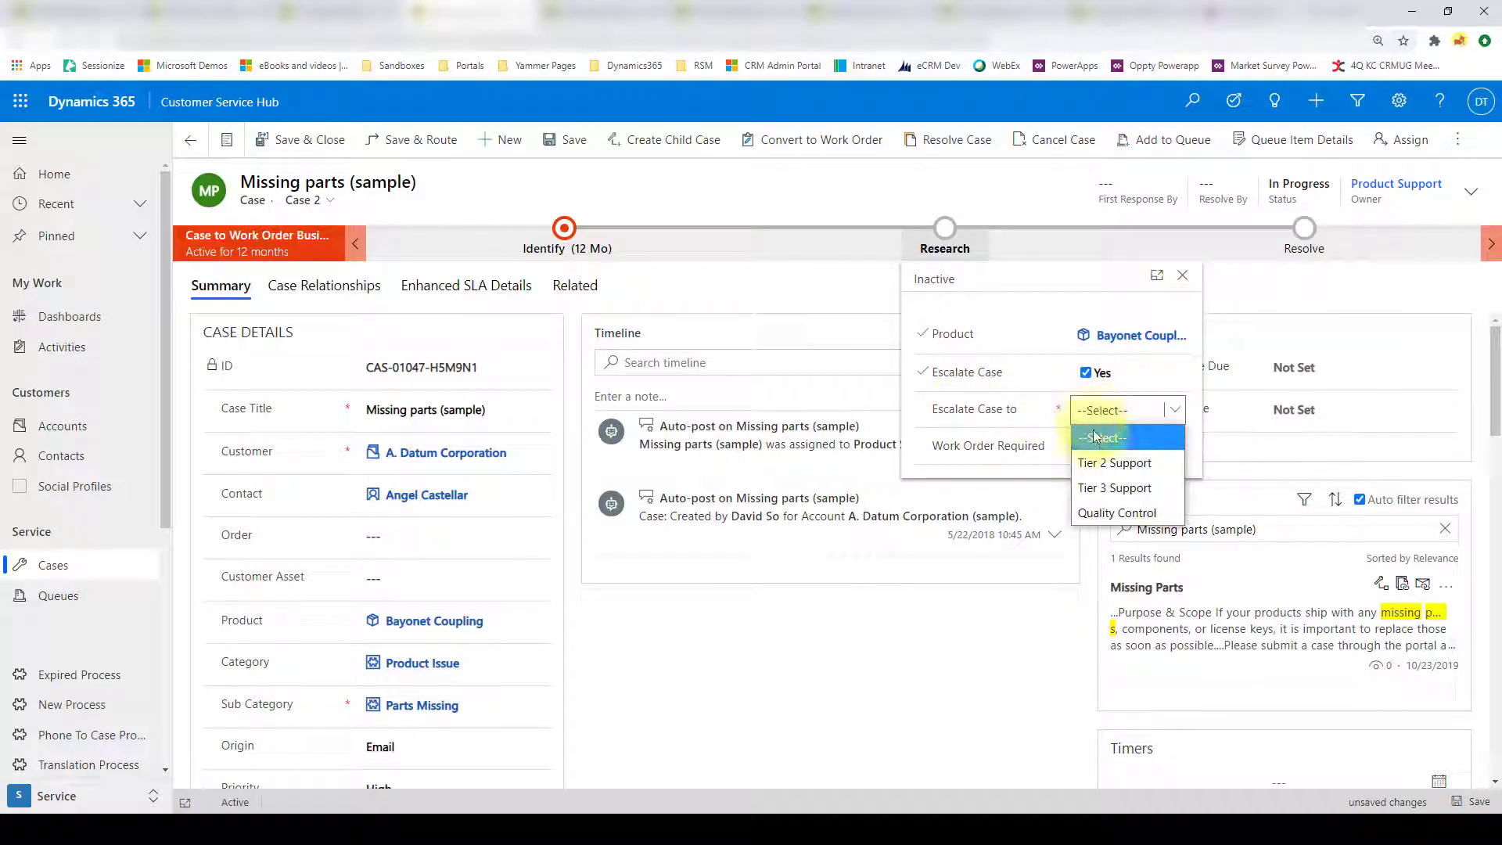
click(1114, 468)
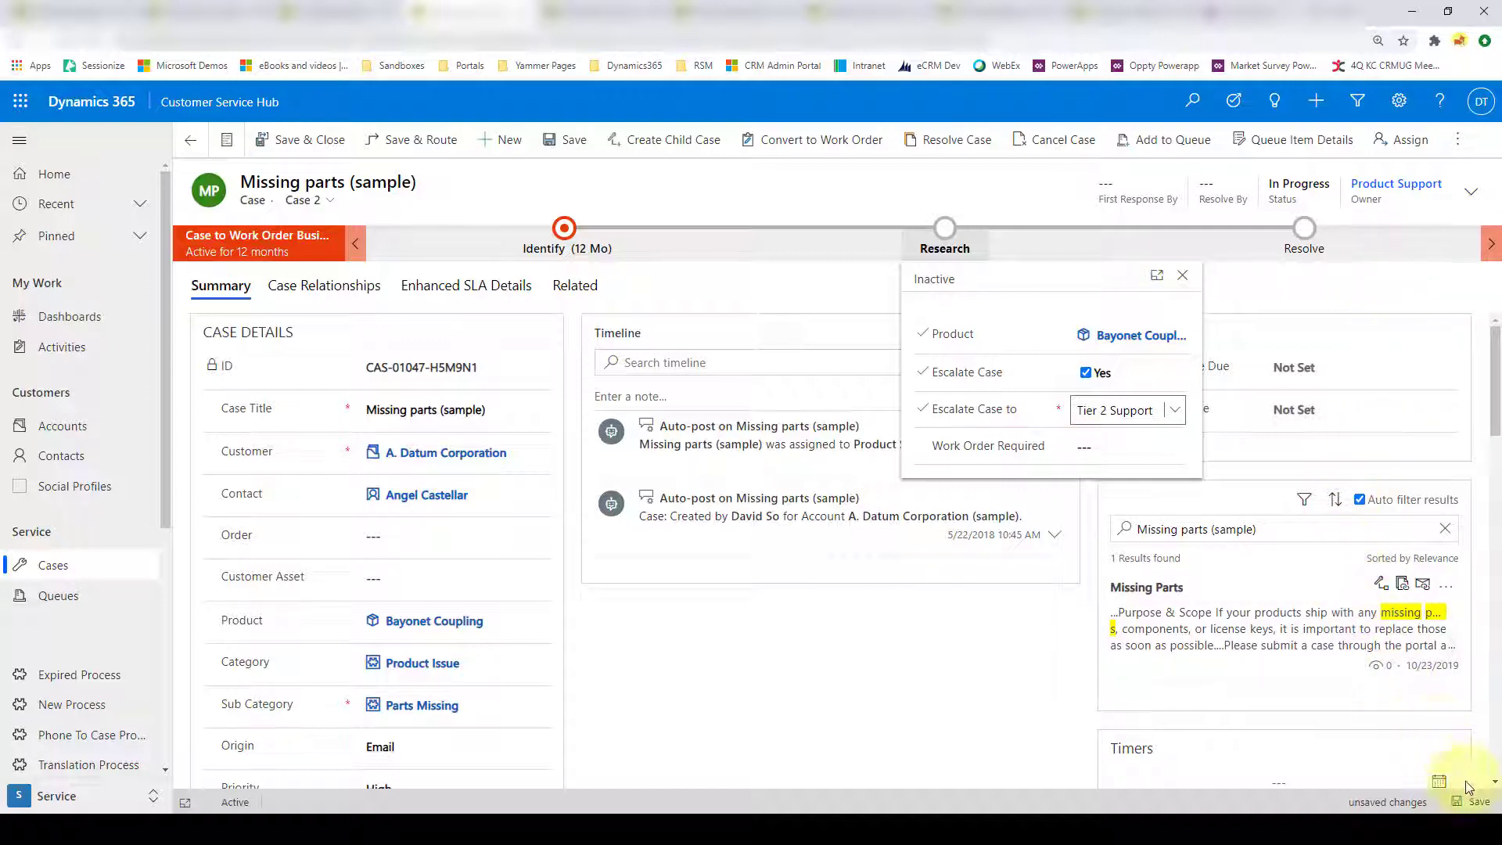
click(1477, 801)
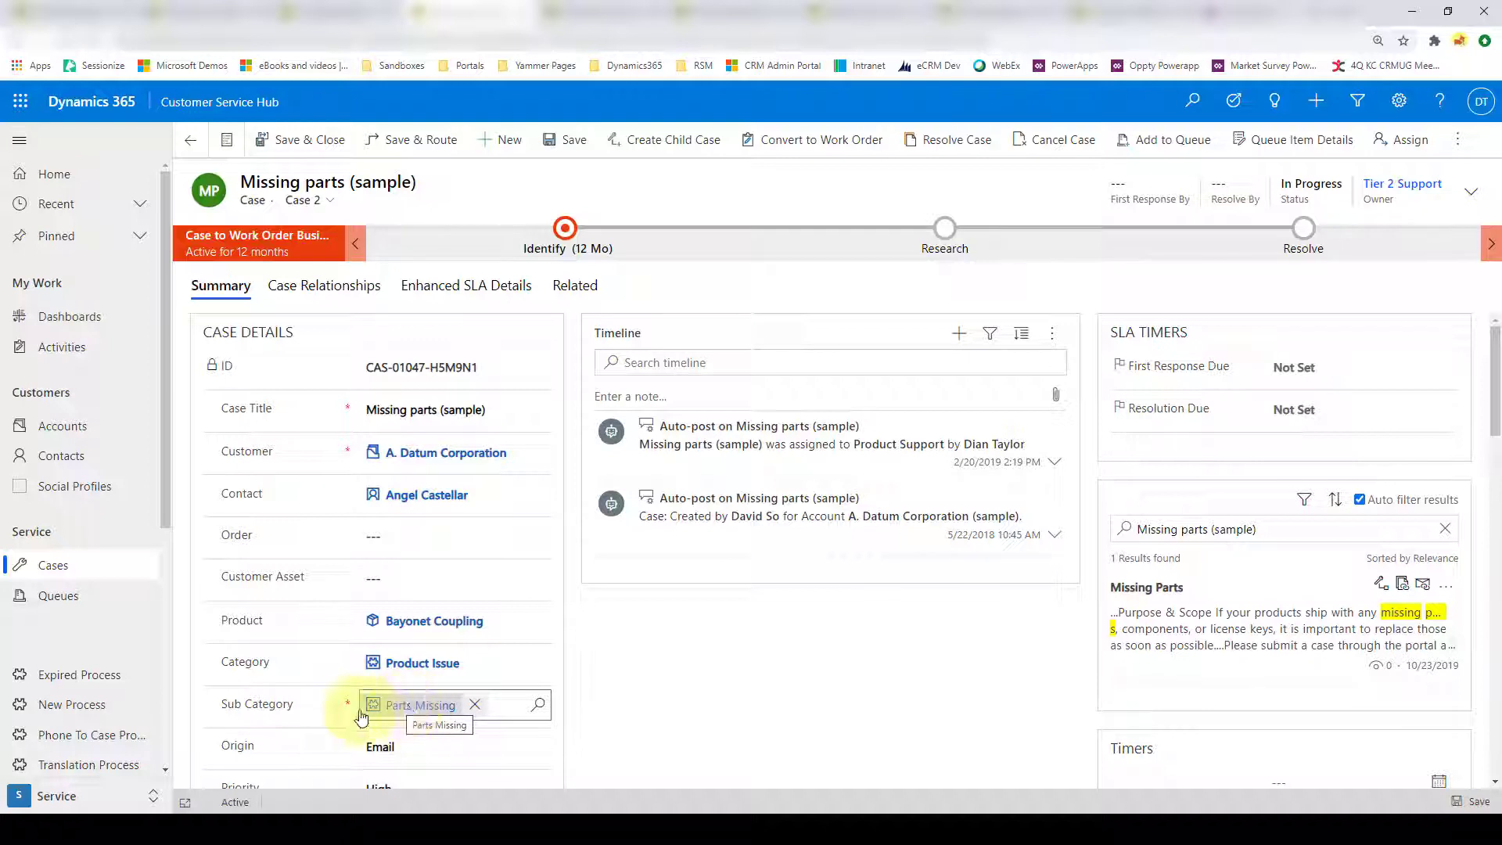
Step: Open the case's Parts Missing sub category record and examine its Tier 2 Support and Tier 3 Support team assignments
click(412, 707)
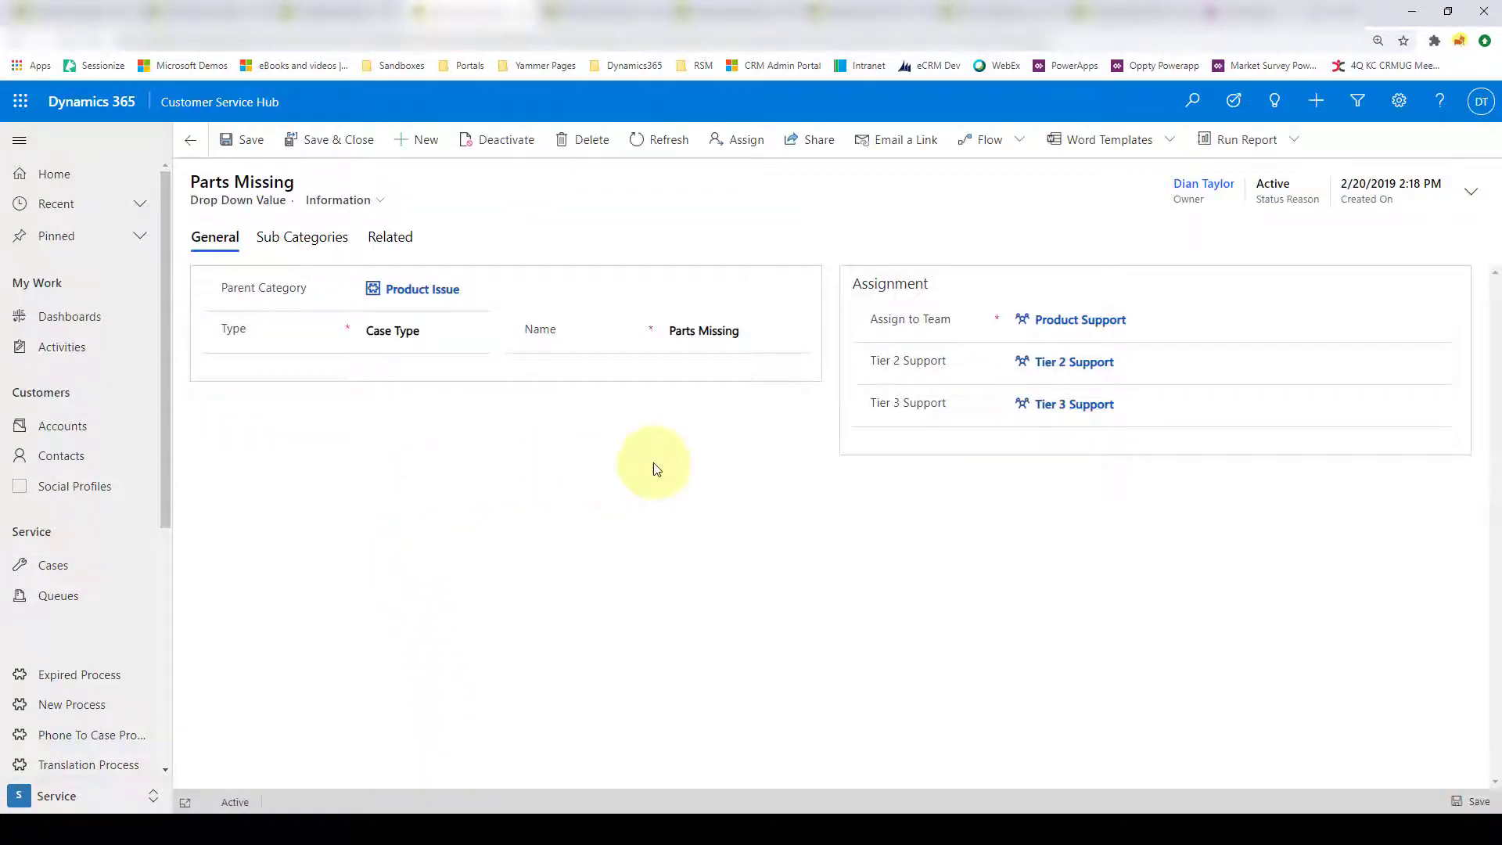
drag(947, 362, 874, 364)
drag(921, 407, 873, 412)
click(903, 412)
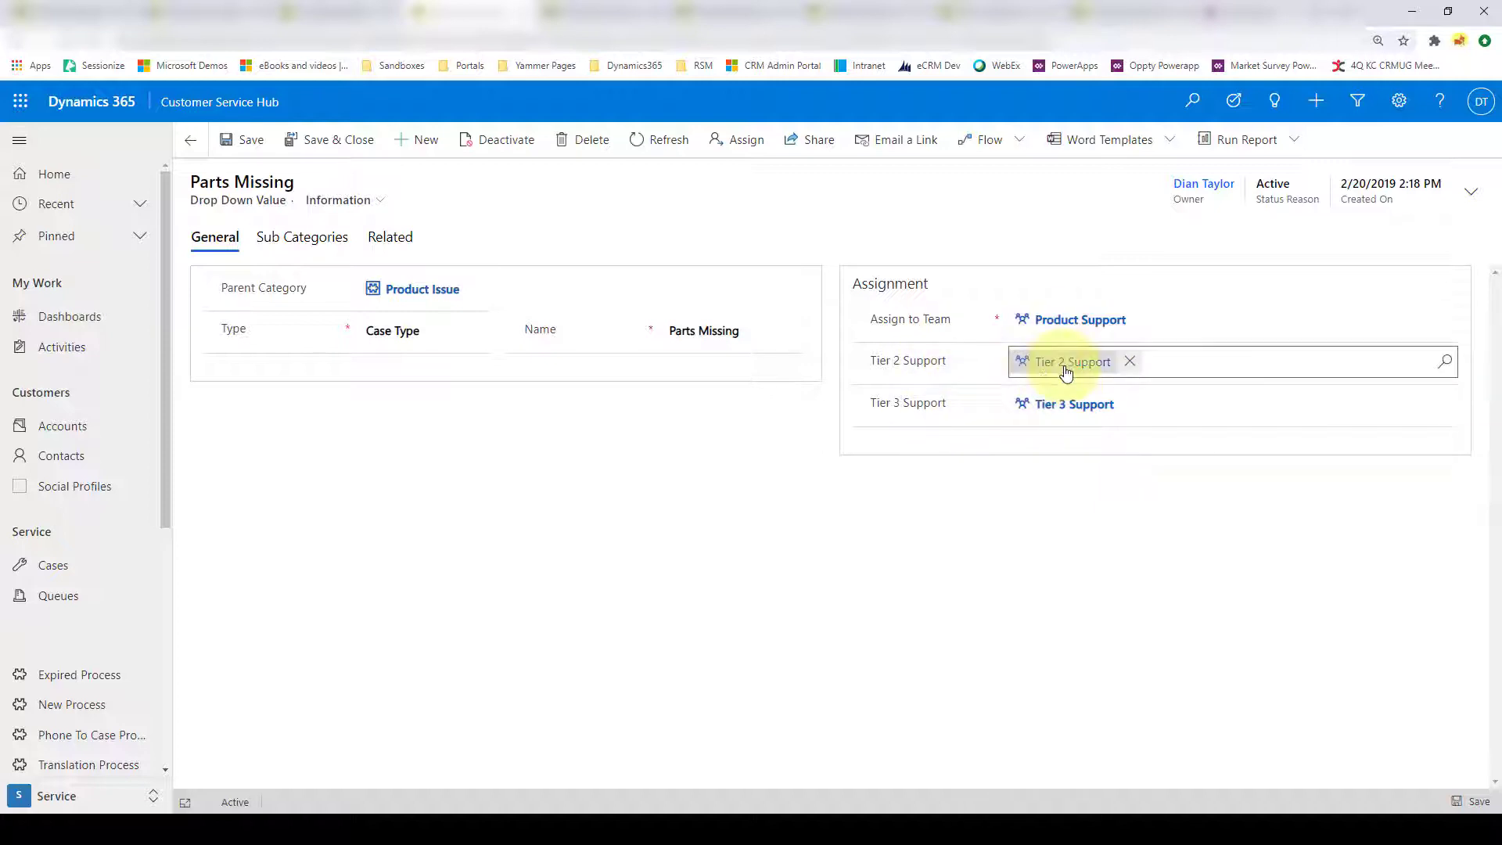
drag(935, 369, 1028, 369)
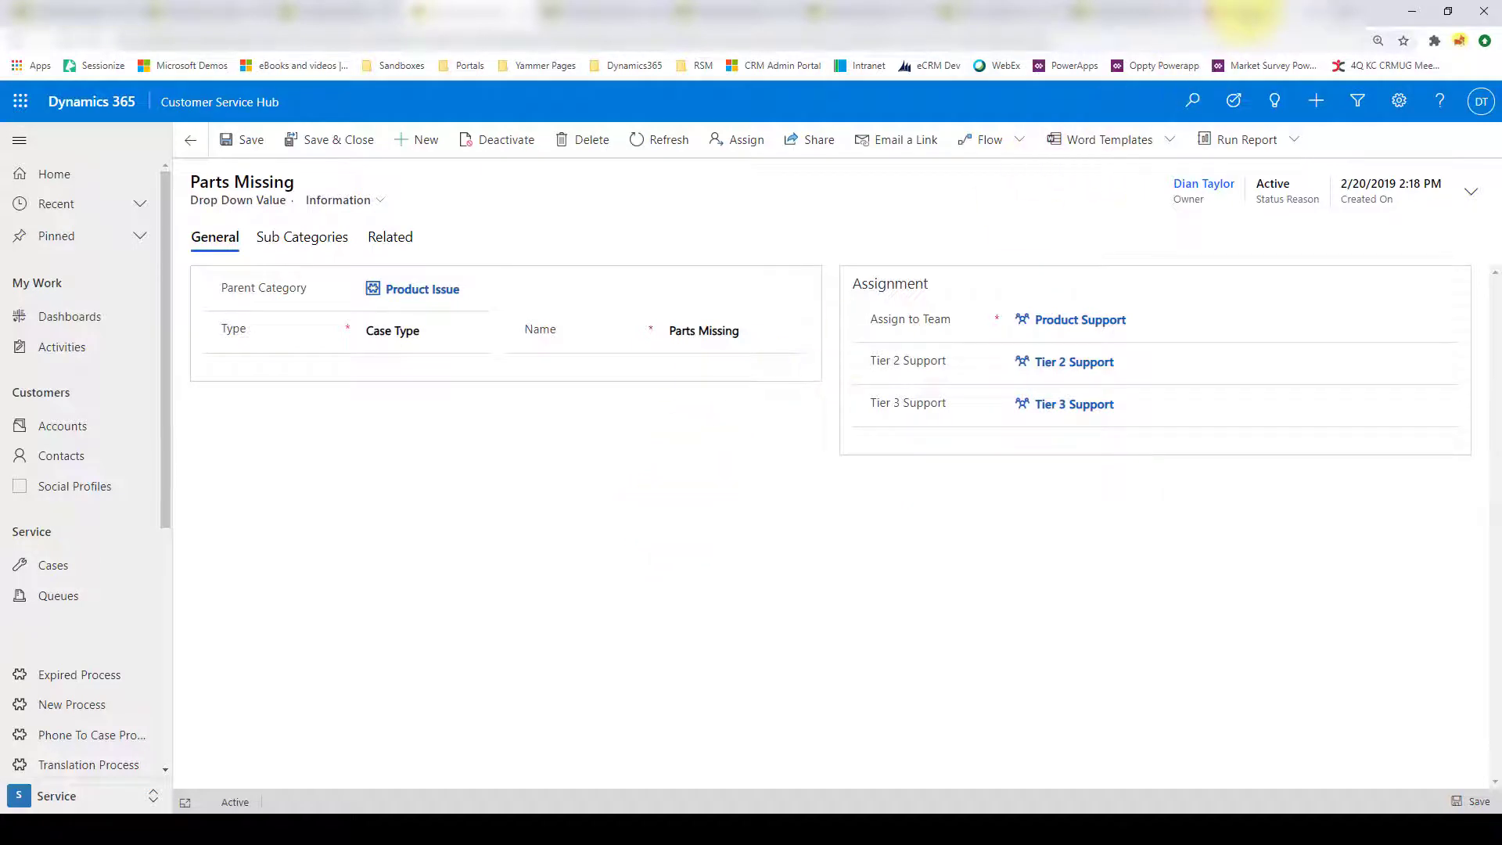
Step: Switch to Power Apps and open the Case entity by searching the entities for "case"
click(1244, 14)
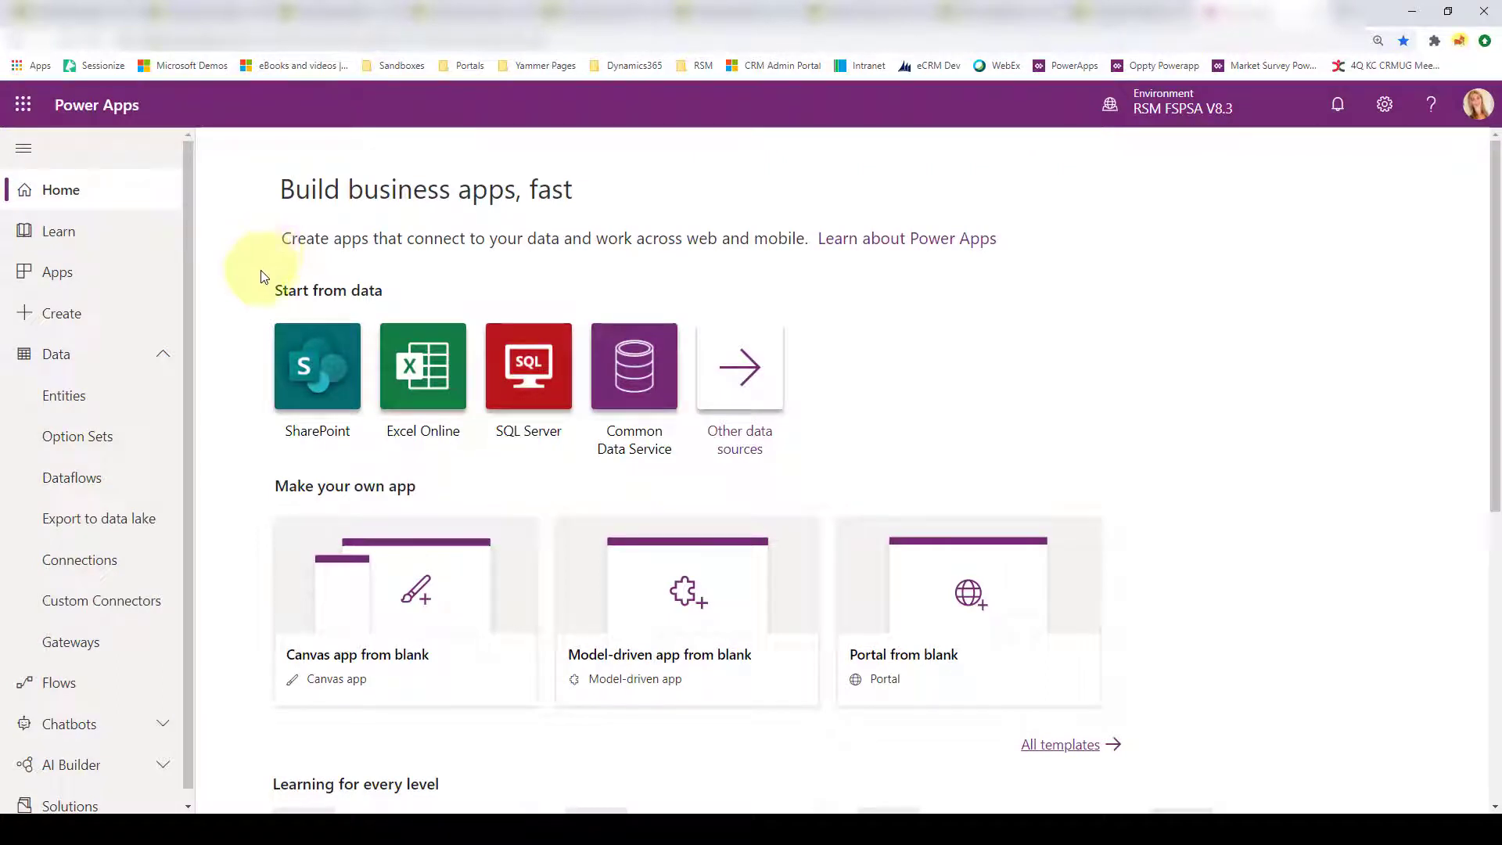
click(108, 404)
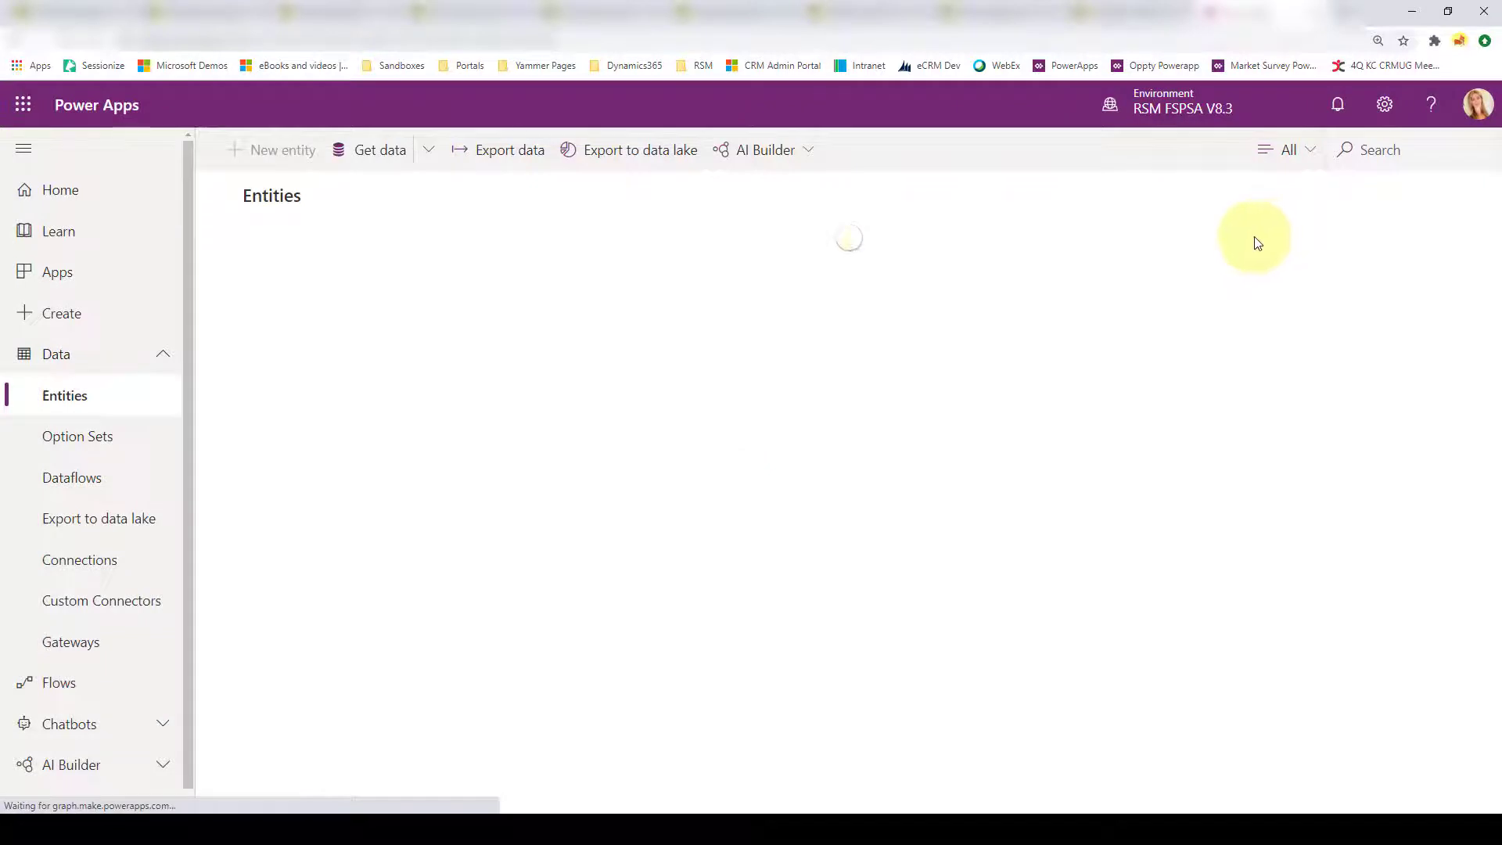
click(1377, 148)
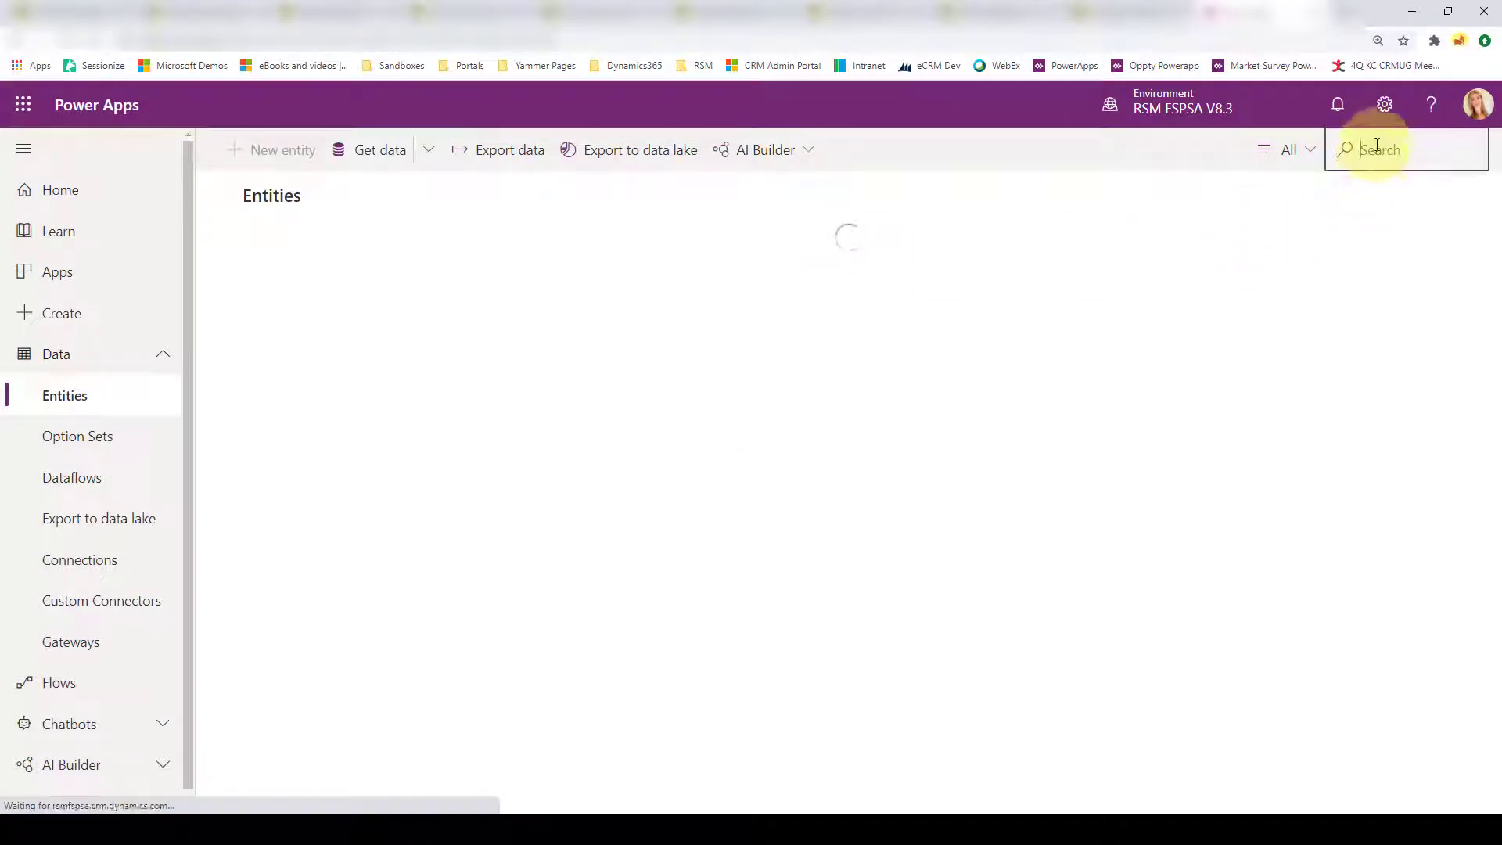
text(c)
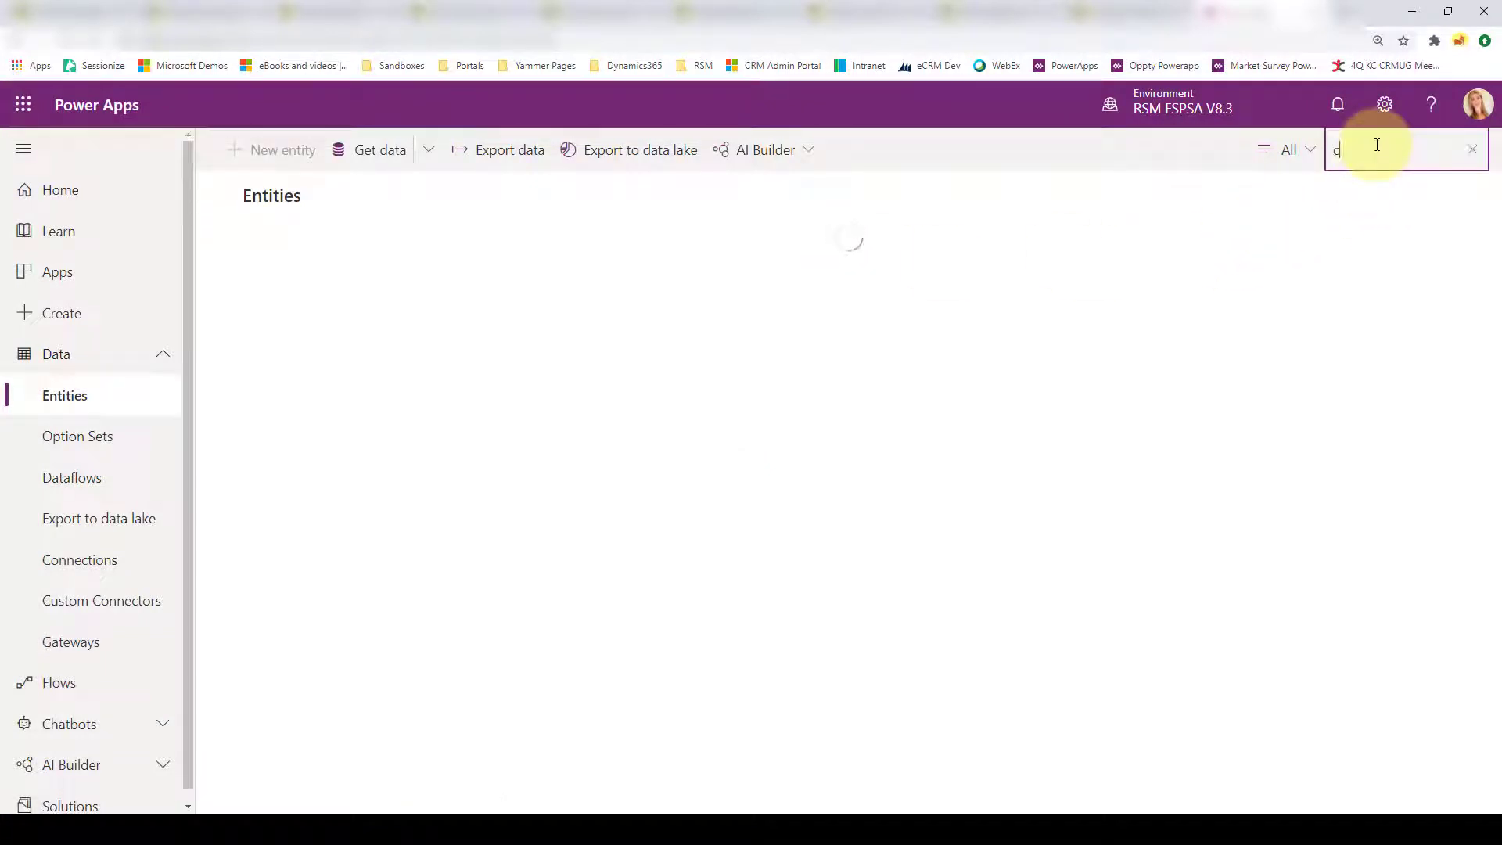
text(ase)
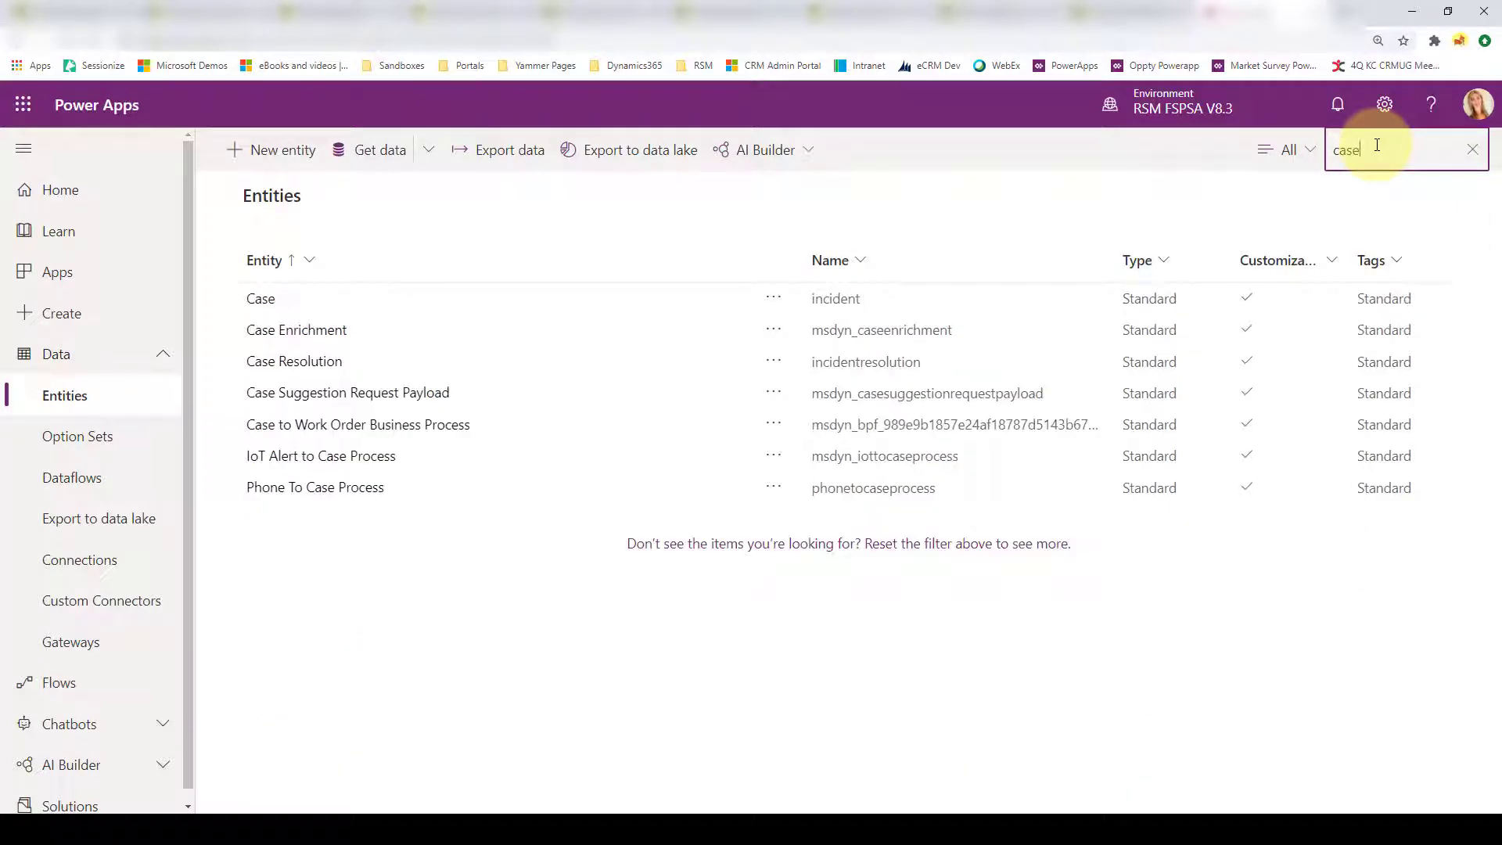
click(266, 302)
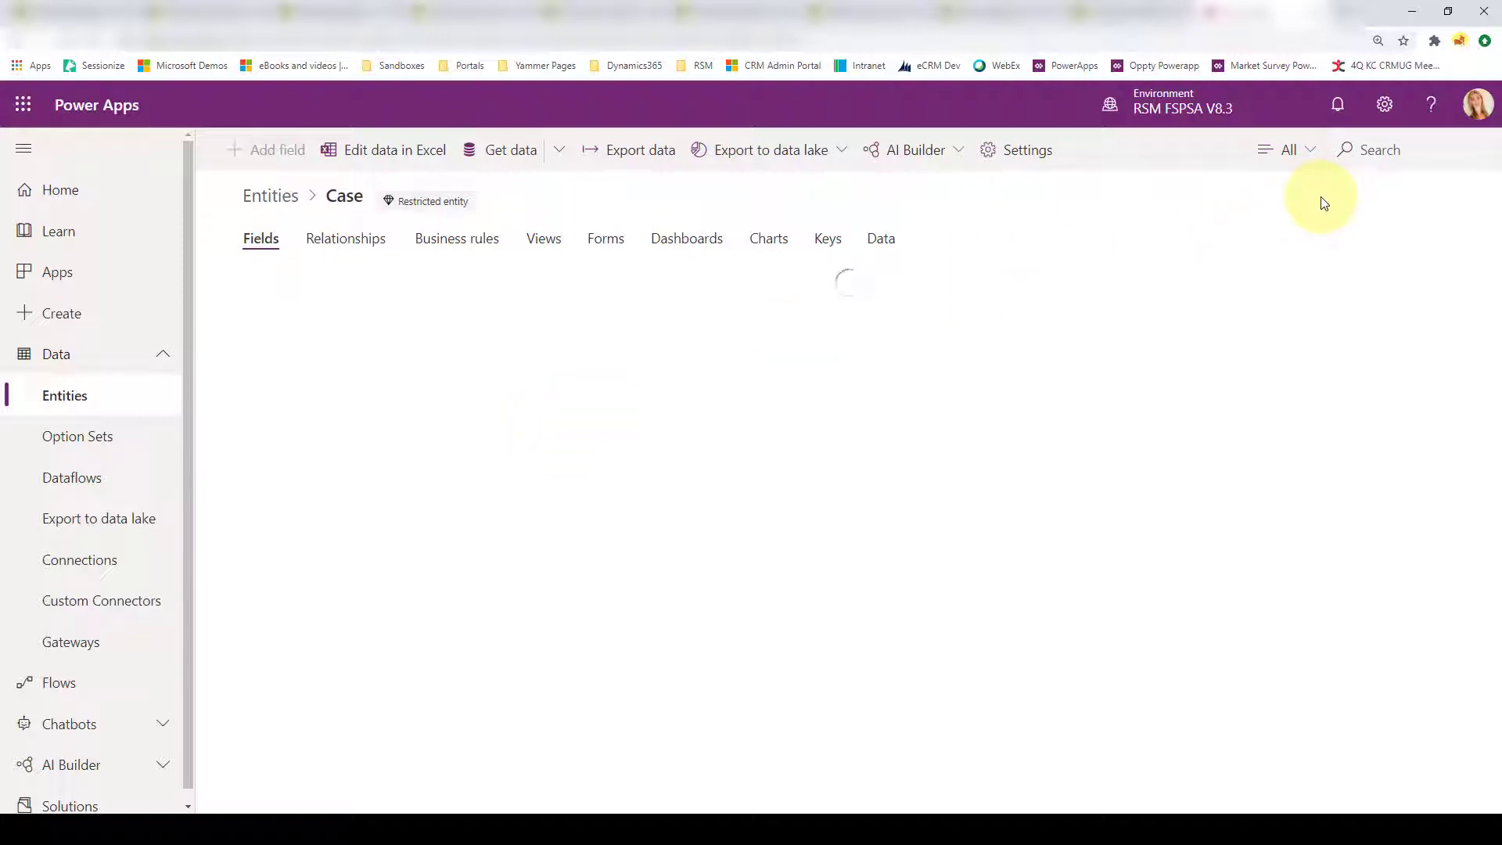
Step: Filter the Case fields by "esc" and examine the definition of the Escalate Case to field without changing it
click(1375, 151)
text(es)
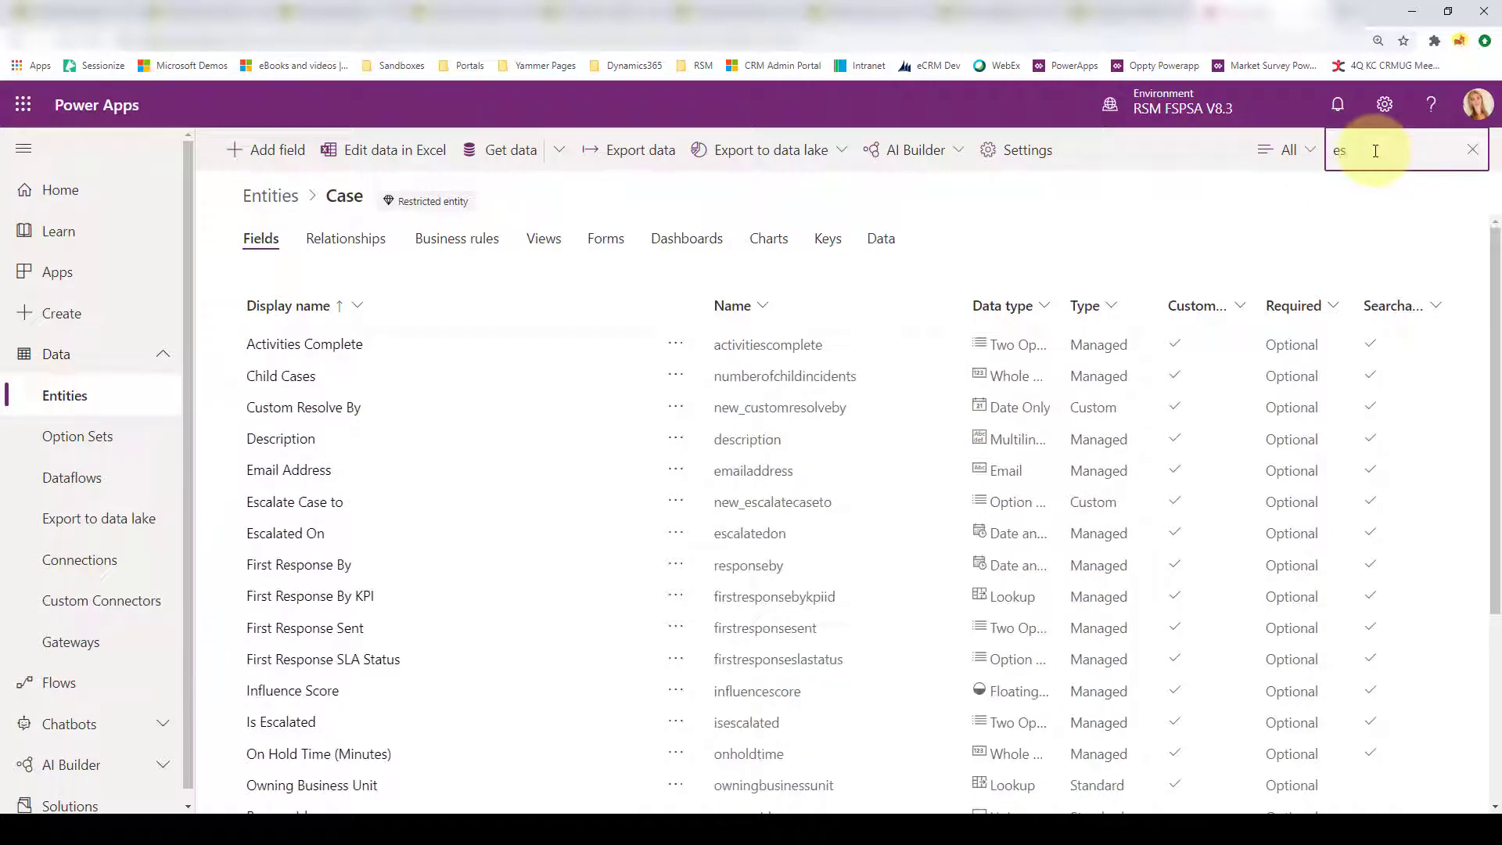
text(c)
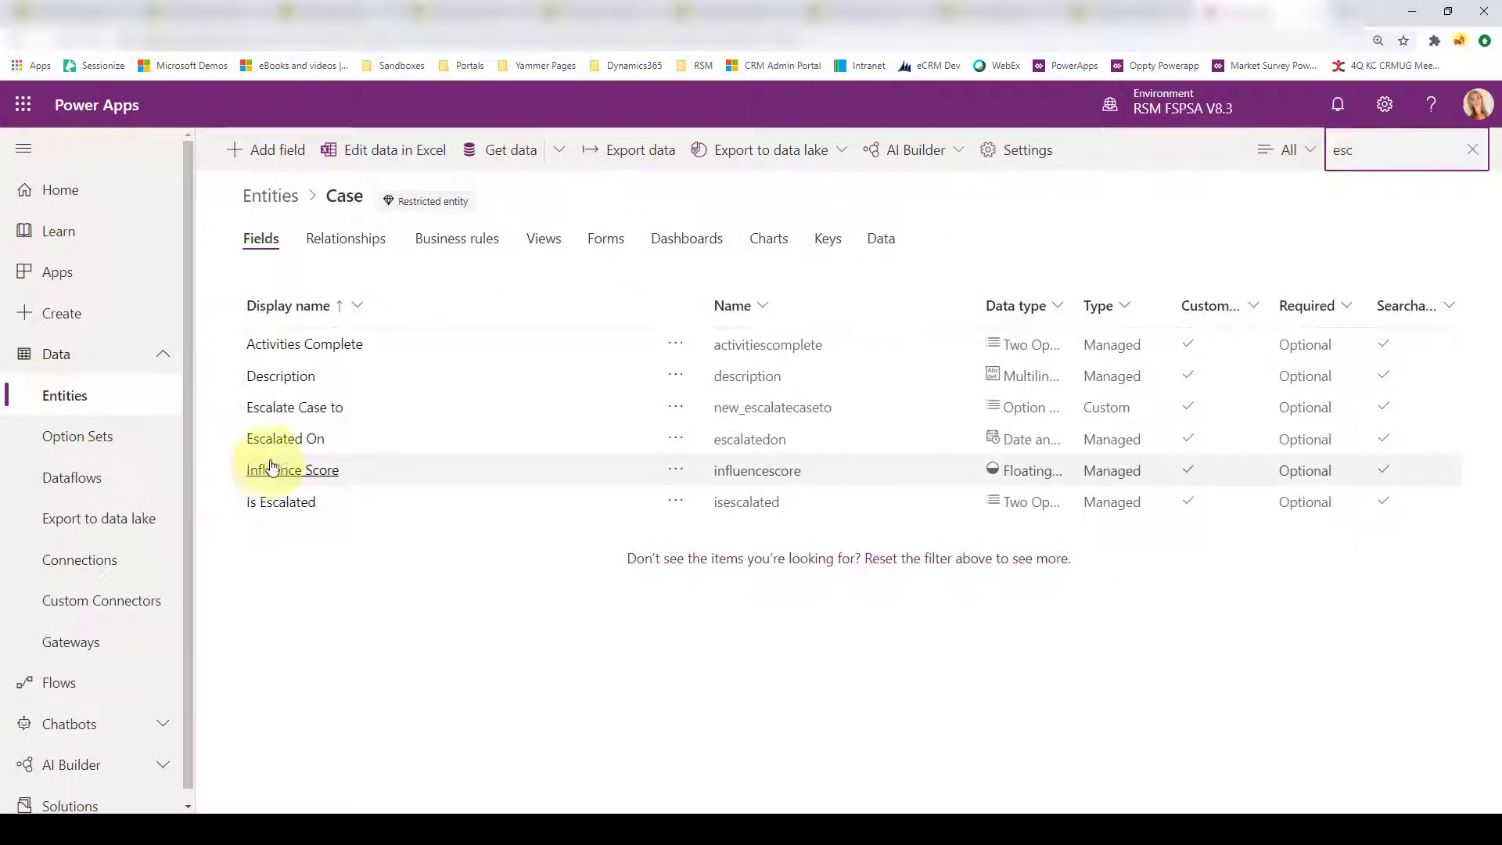
click(303, 408)
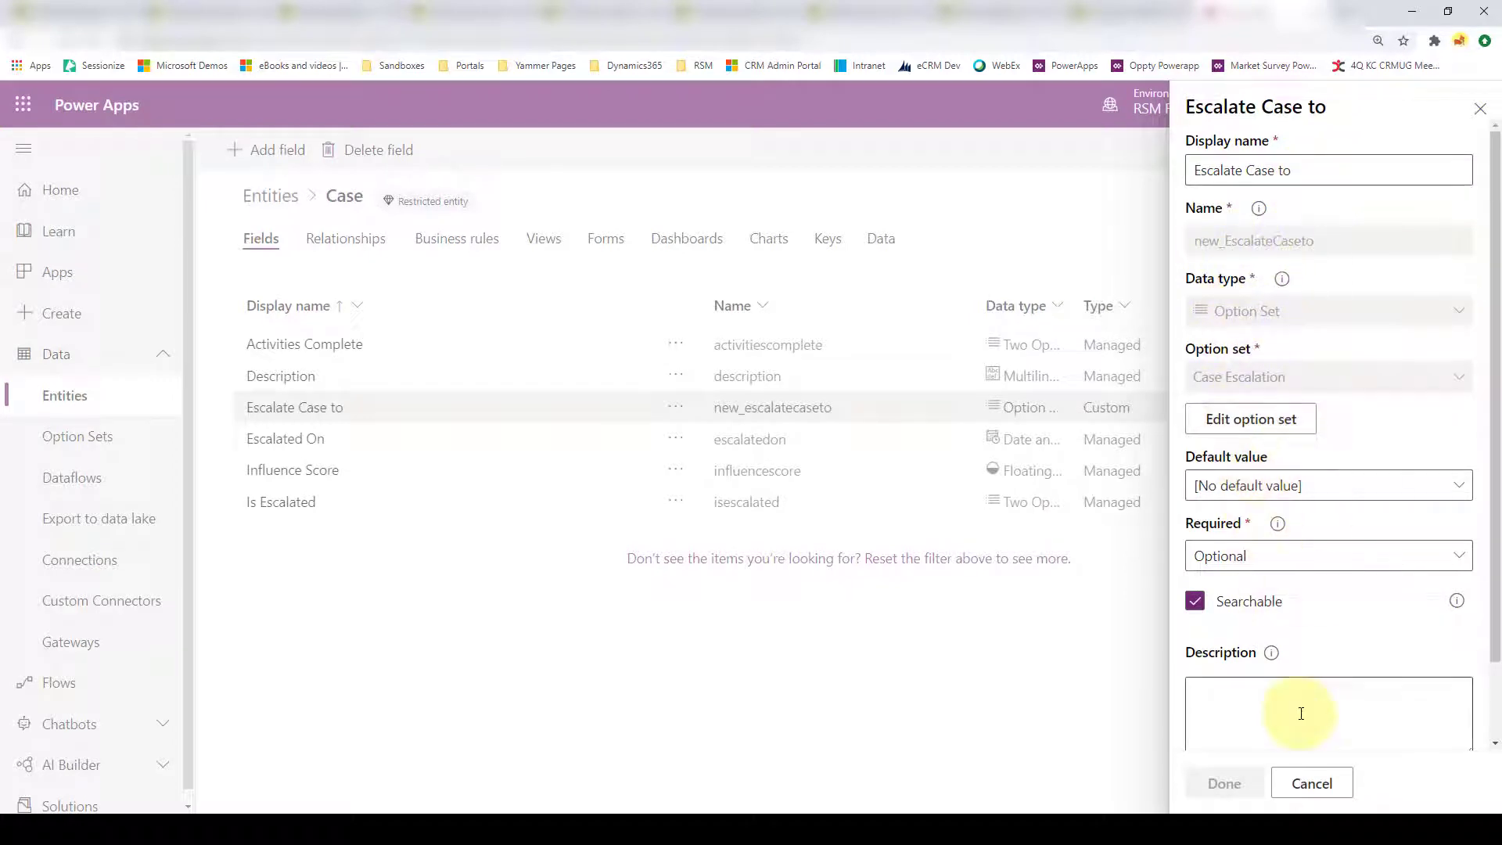
click(1320, 786)
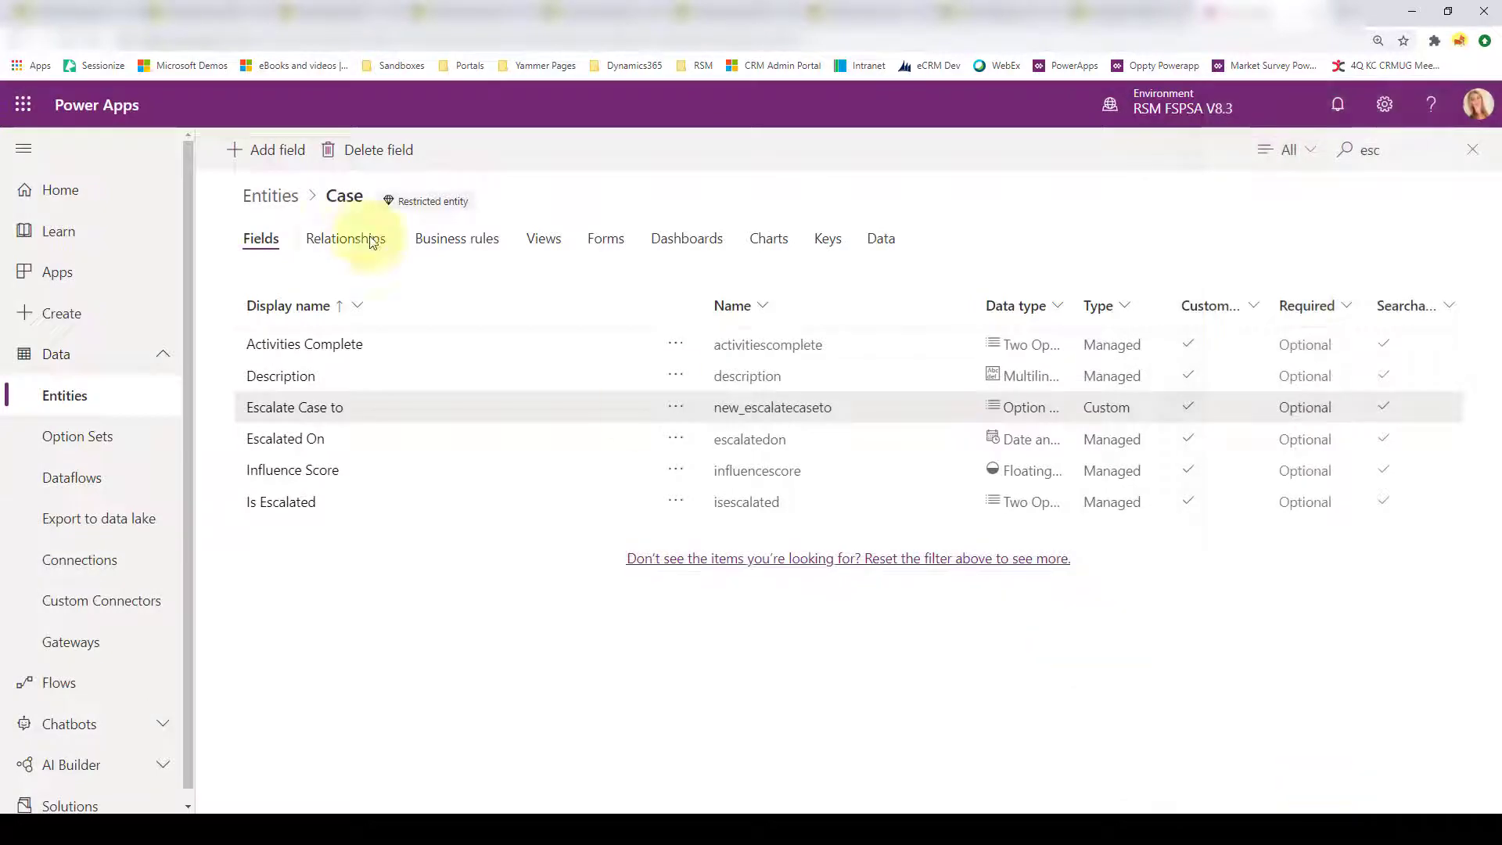
Step: Start a new Case field with the display name "Escalate Case to" and the data type Option Set
click(305, 160)
click(1218, 169)
text(Escalate Case to)
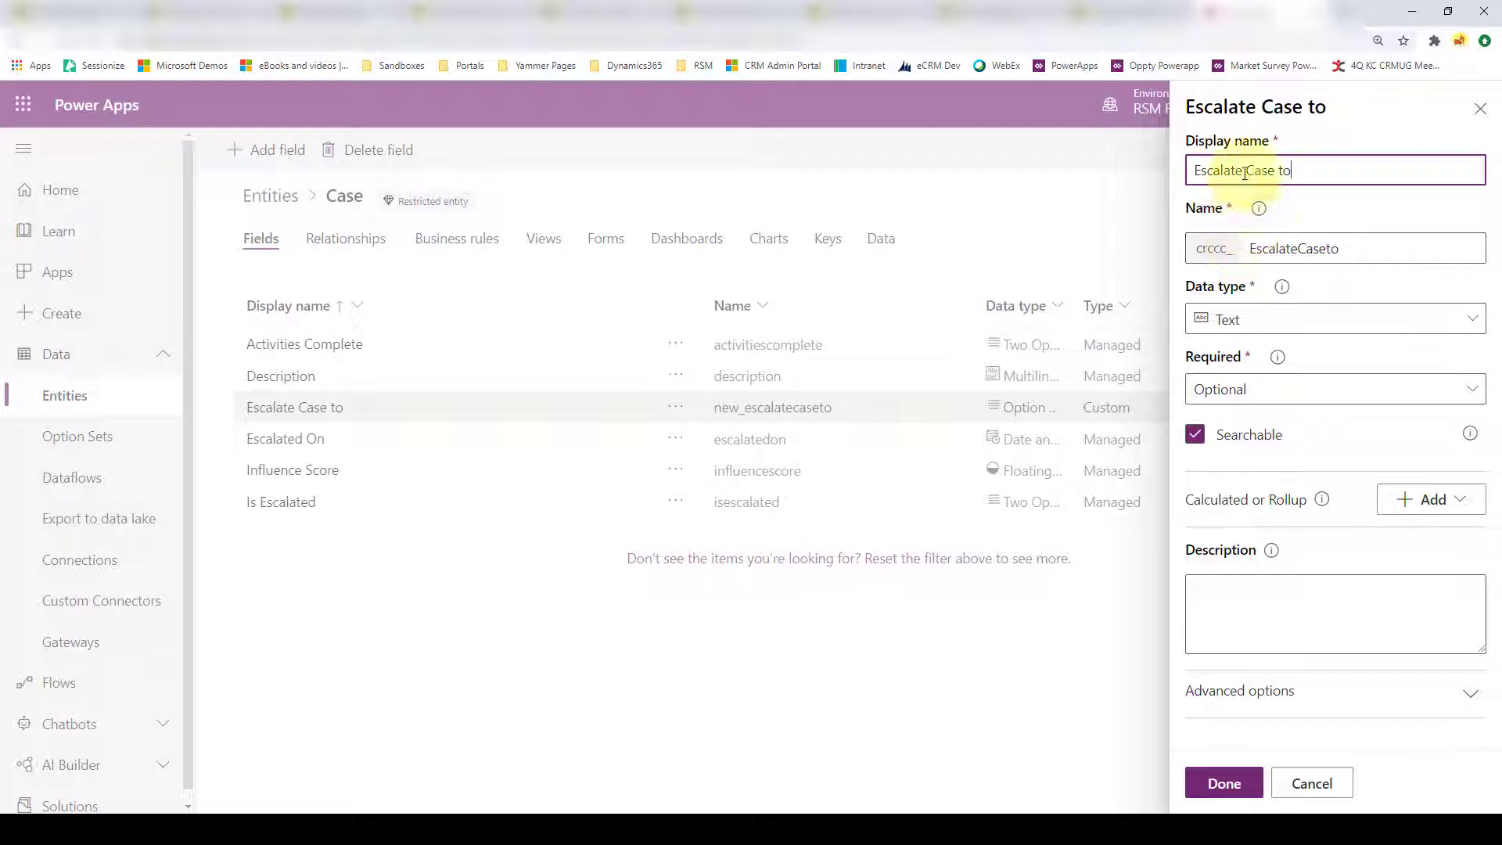
click(1294, 179)
scroll(960, 534, down, 3)
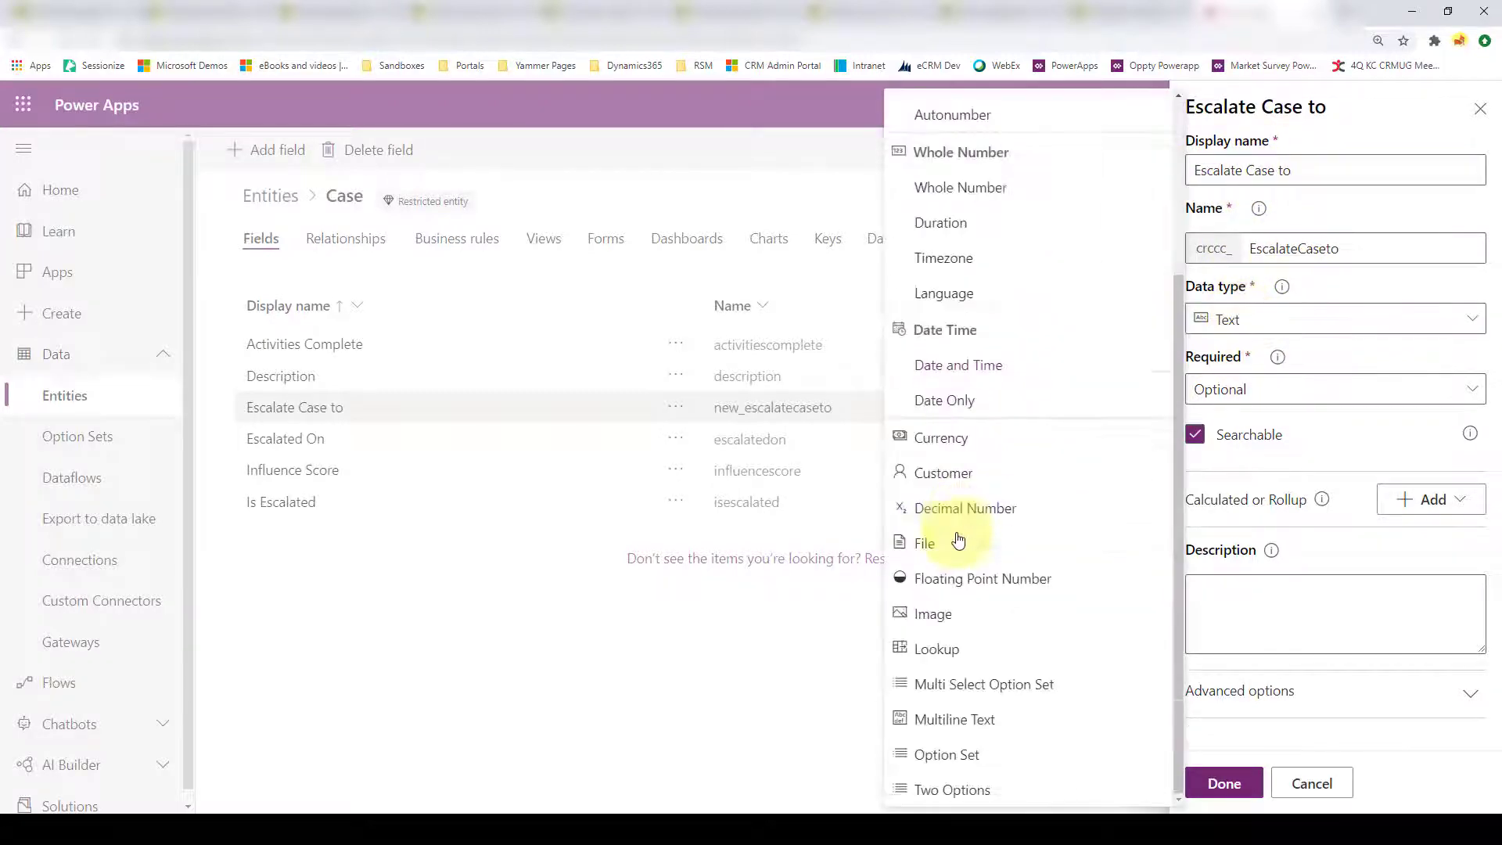
click(974, 752)
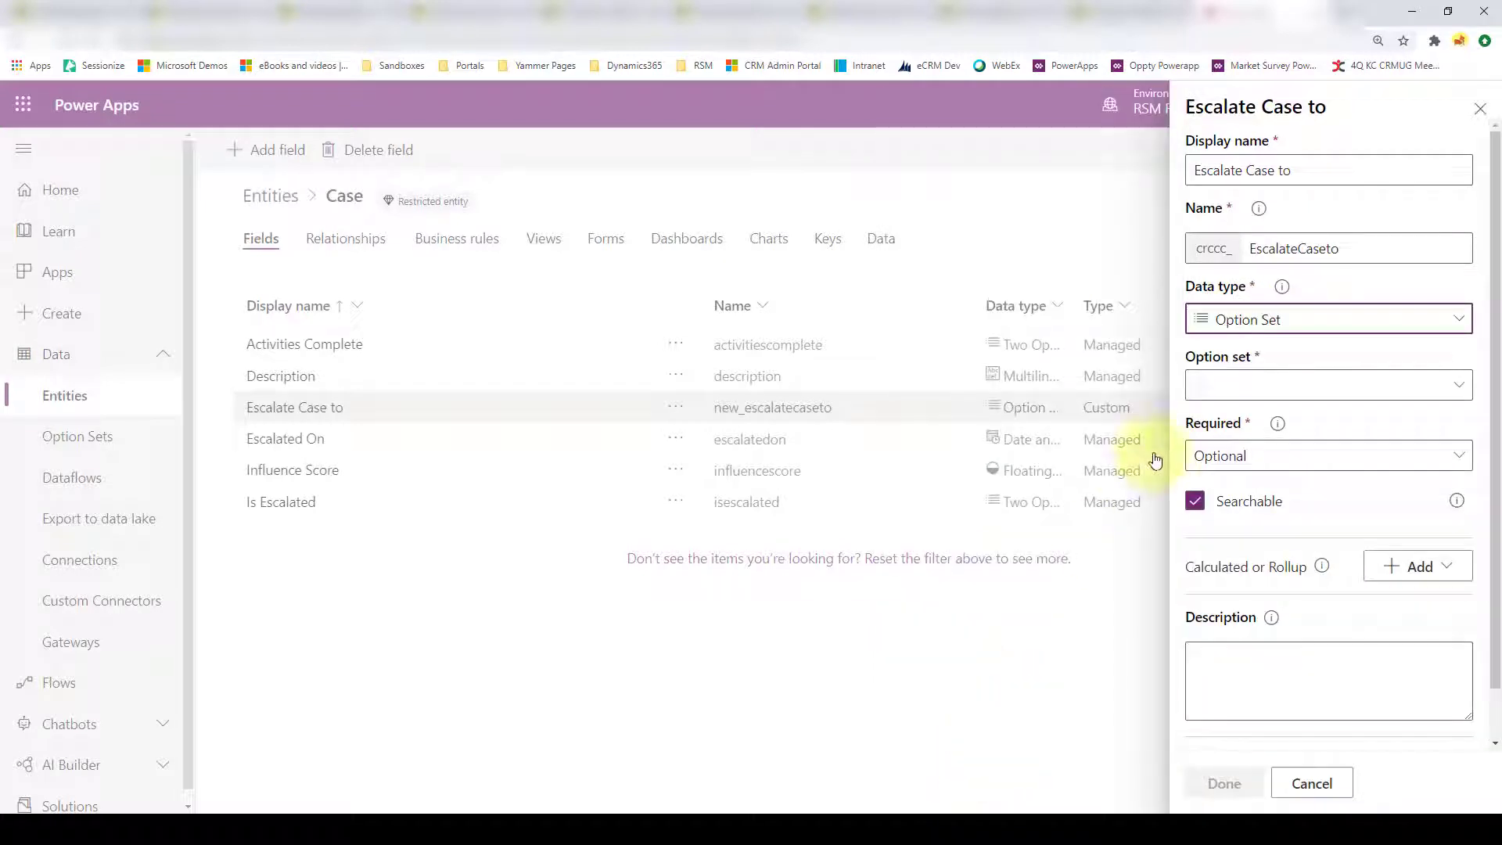
Step: Assign the existing Case Escalation option set to the new field
click(1236, 386)
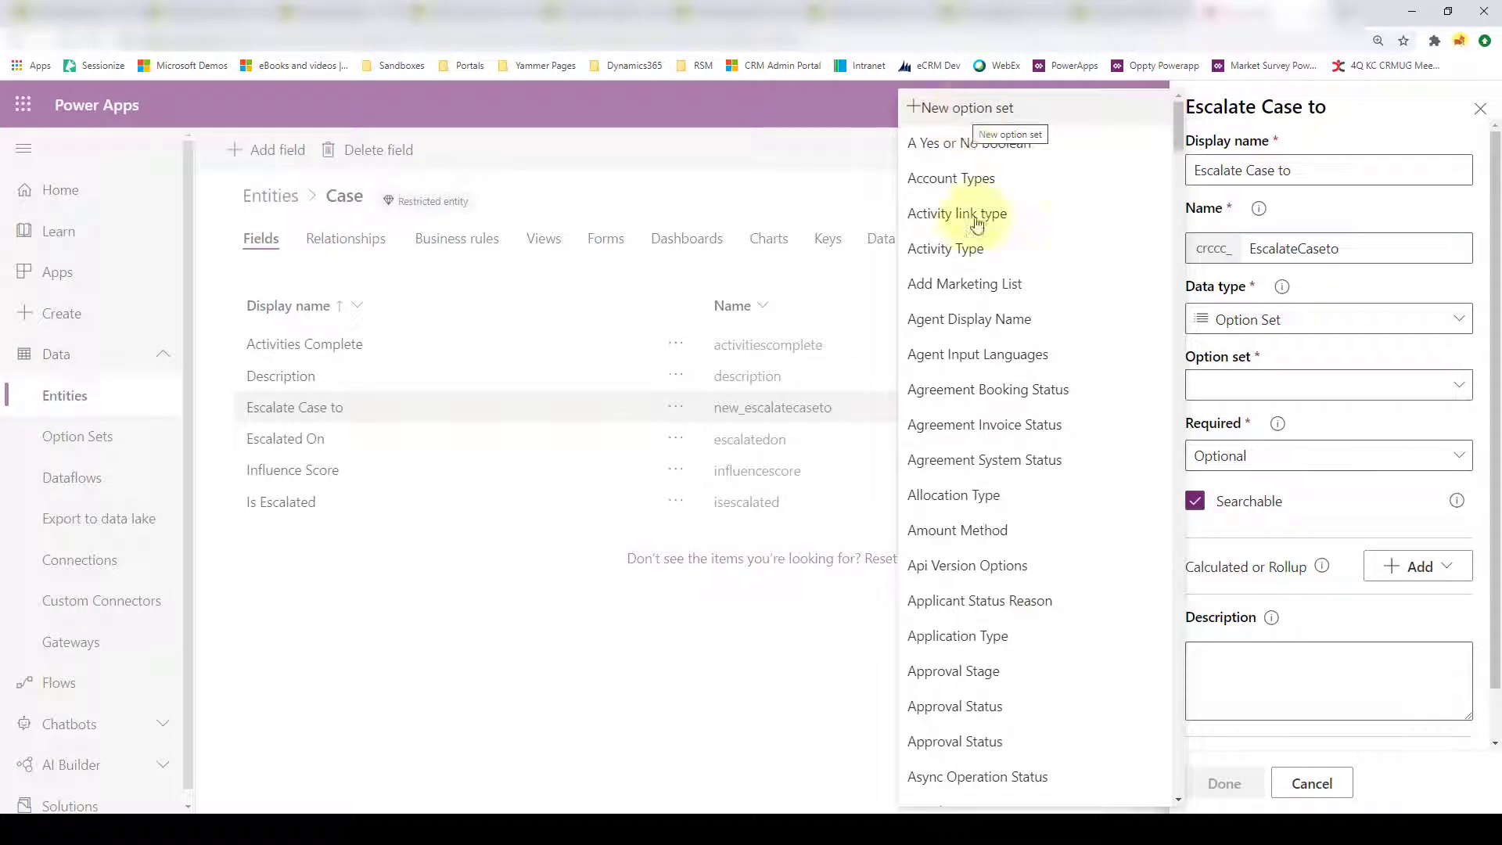
scroll(1023, 579, down, 1)
scroll(1021, 583, down, 2)
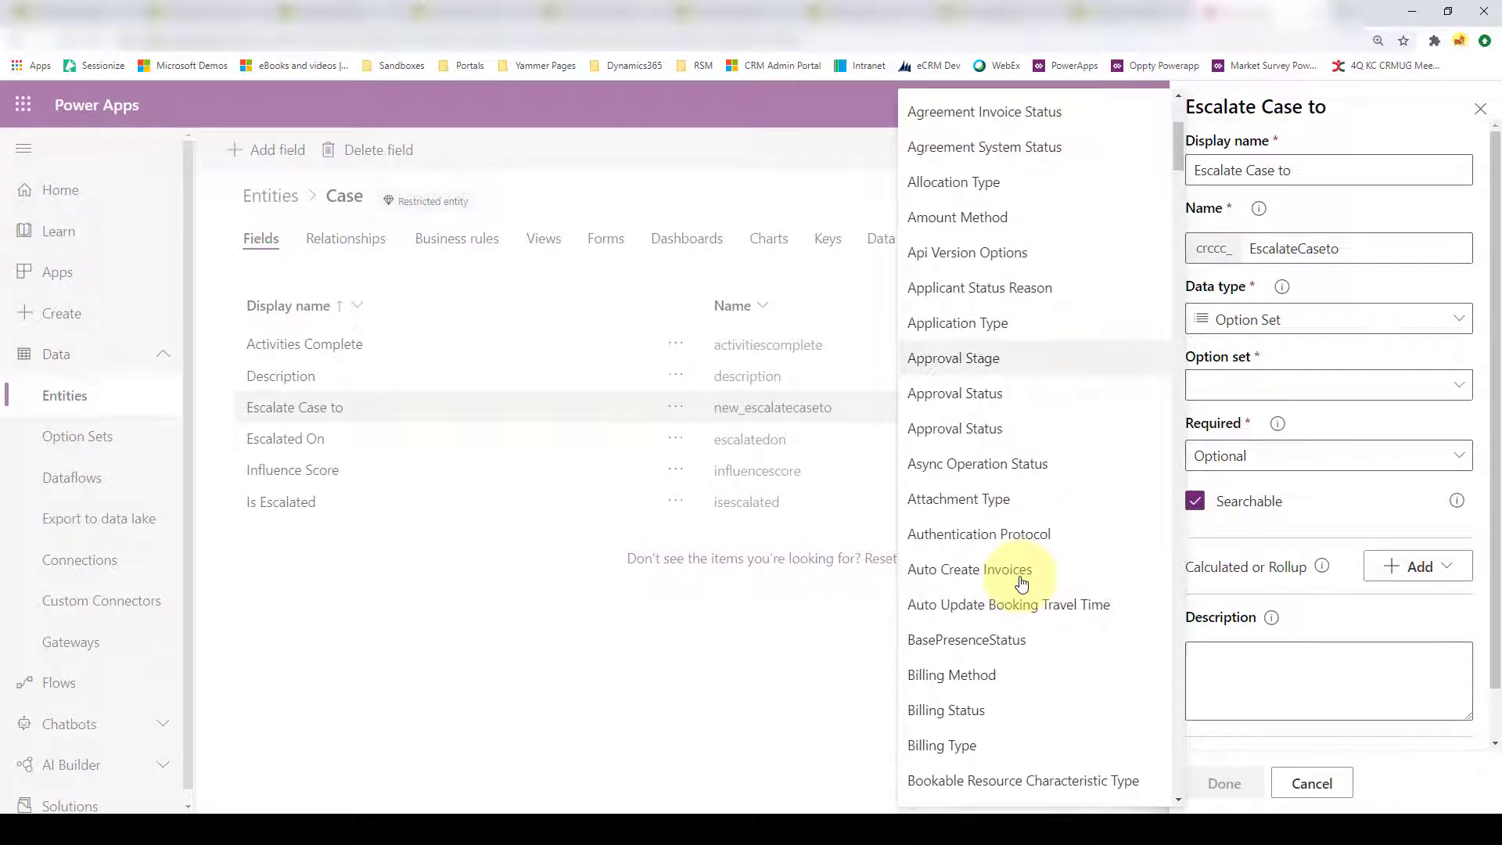
scroll(1022, 583, down, 6)
scroll(1025, 536, down, 2)
click(997, 627)
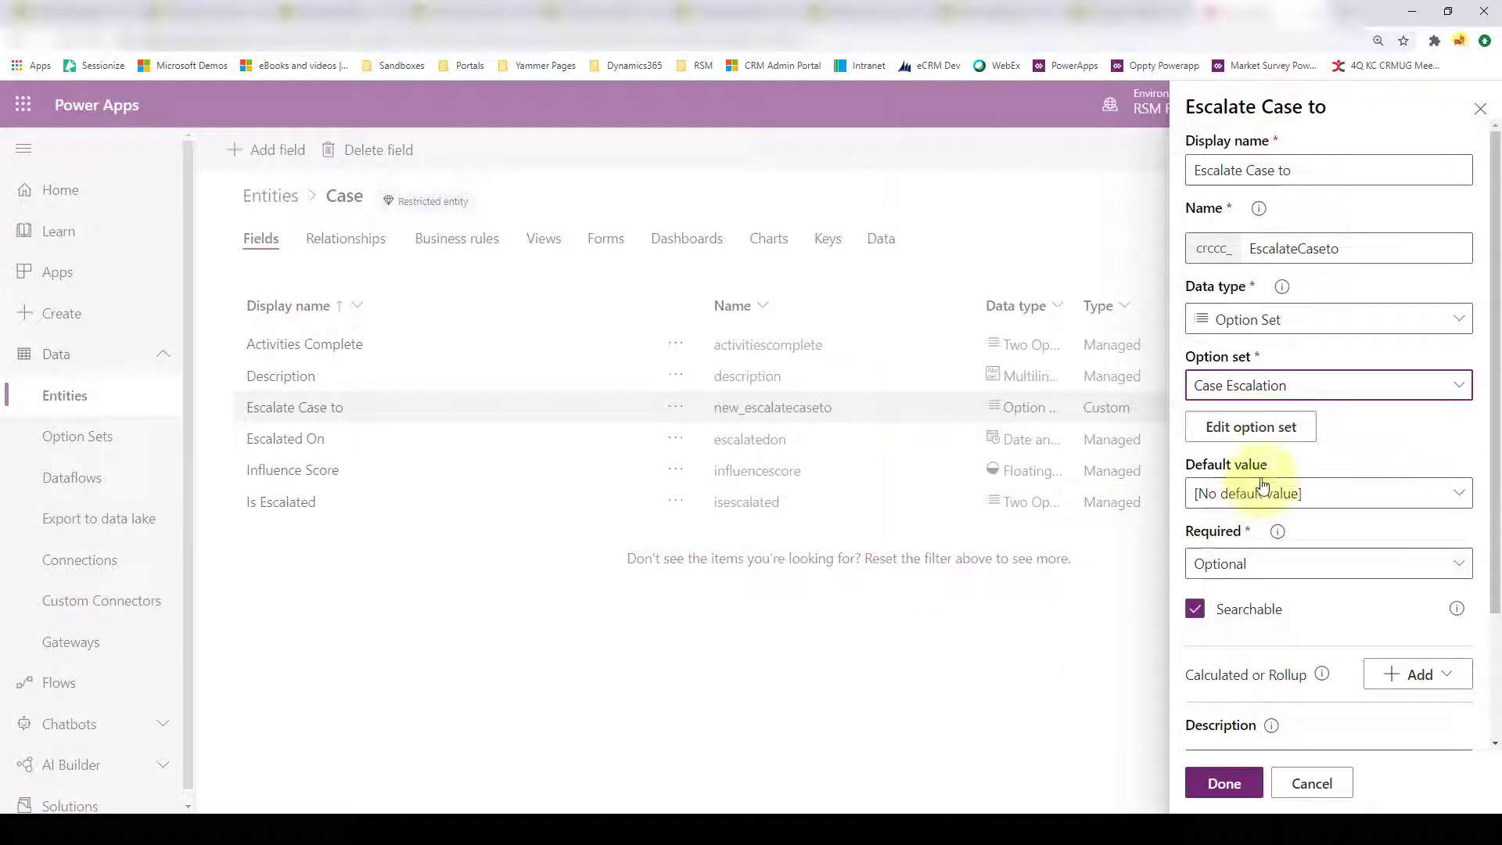
Step: Review the items of the Case Escalation option set and discard the new field without saving it
click(1254, 435)
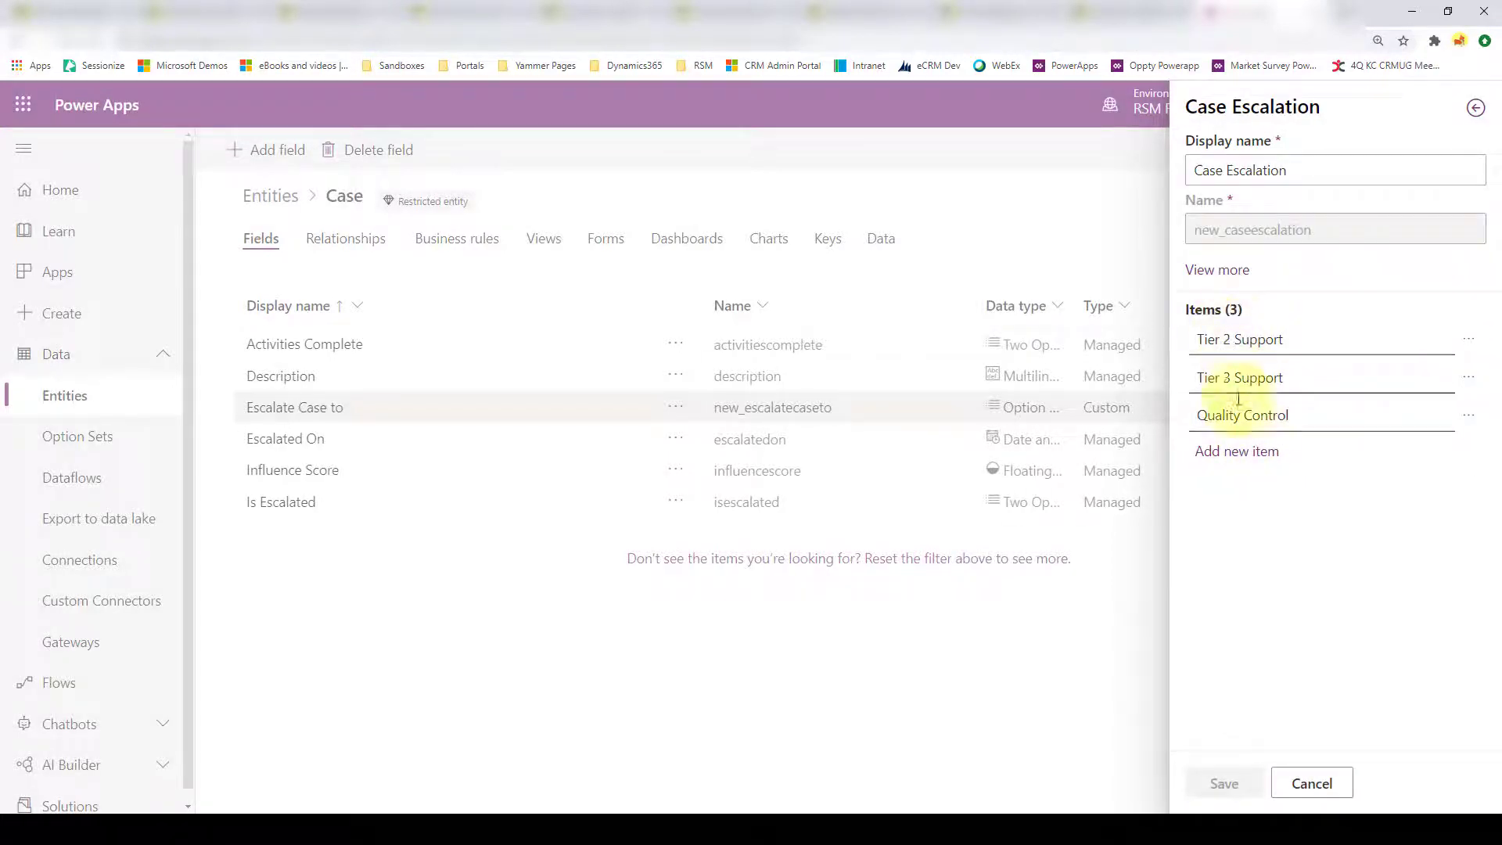
drag(1297, 378, 1197, 378)
drag(1284, 339, 1193, 339)
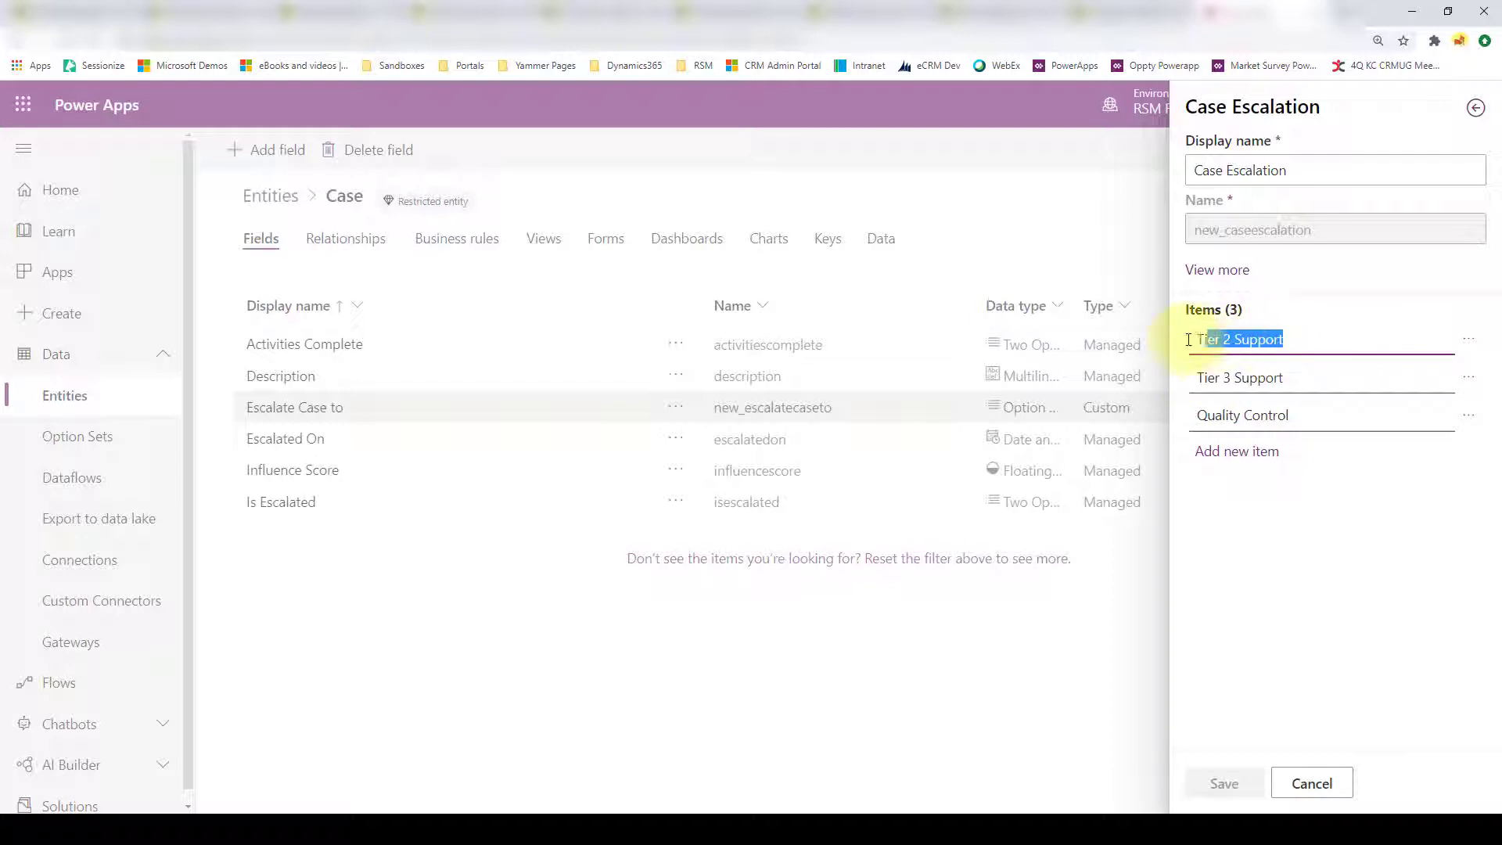
click(1308, 783)
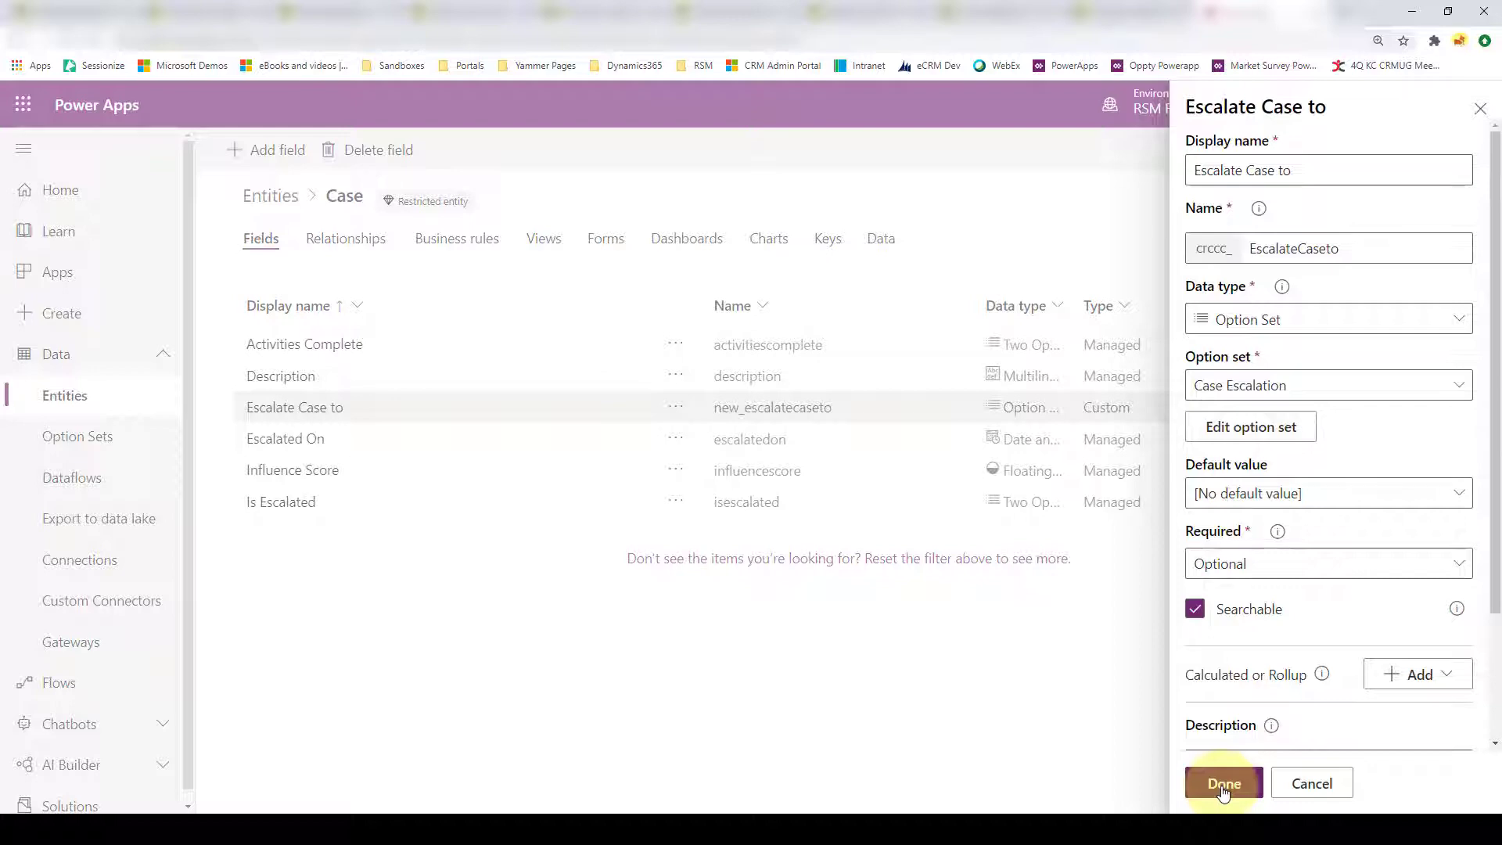
click(1312, 790)
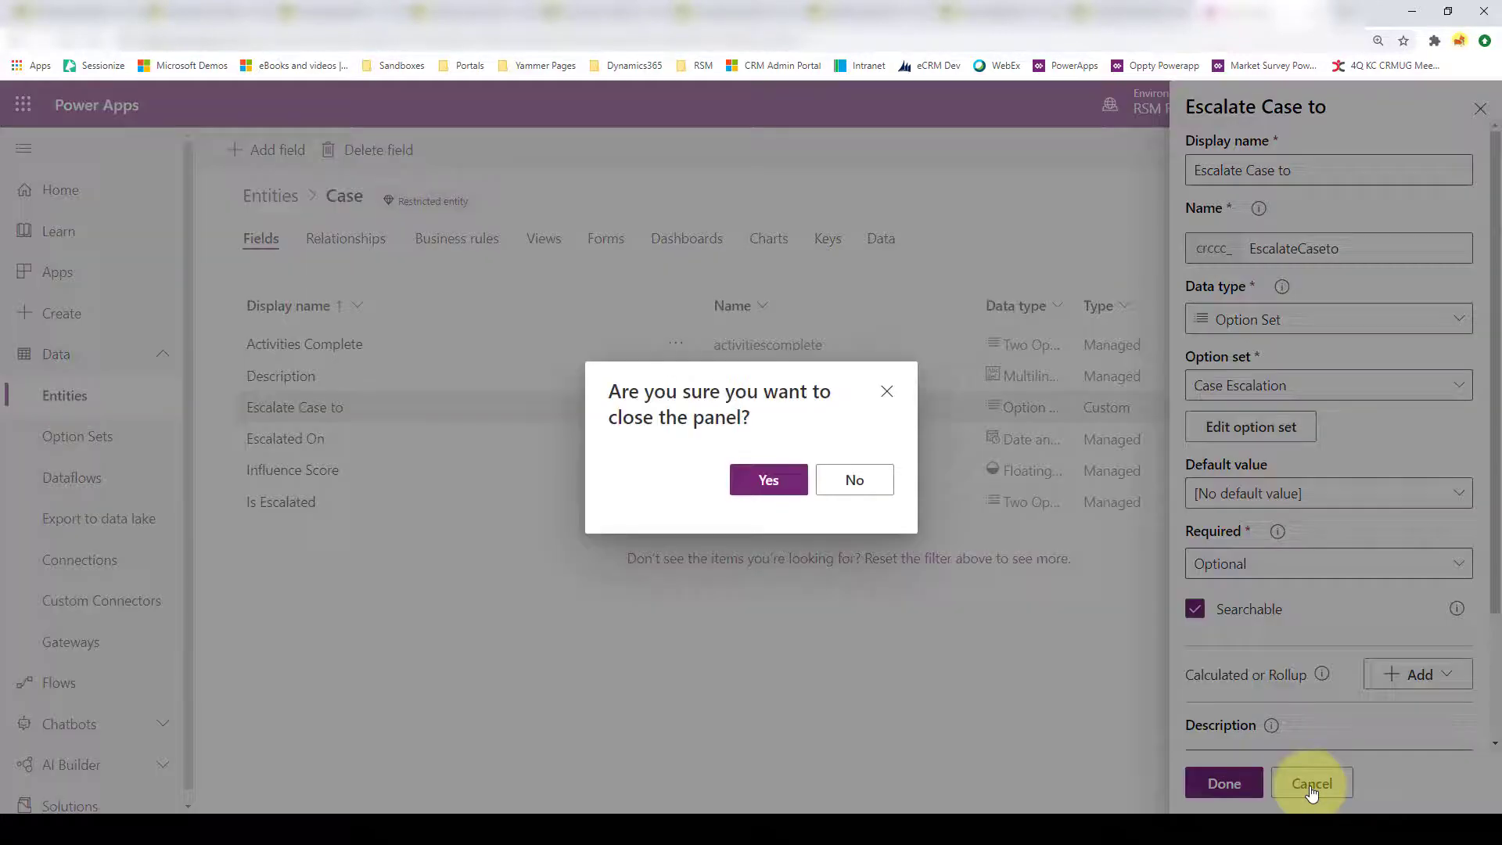
click(769, 480)
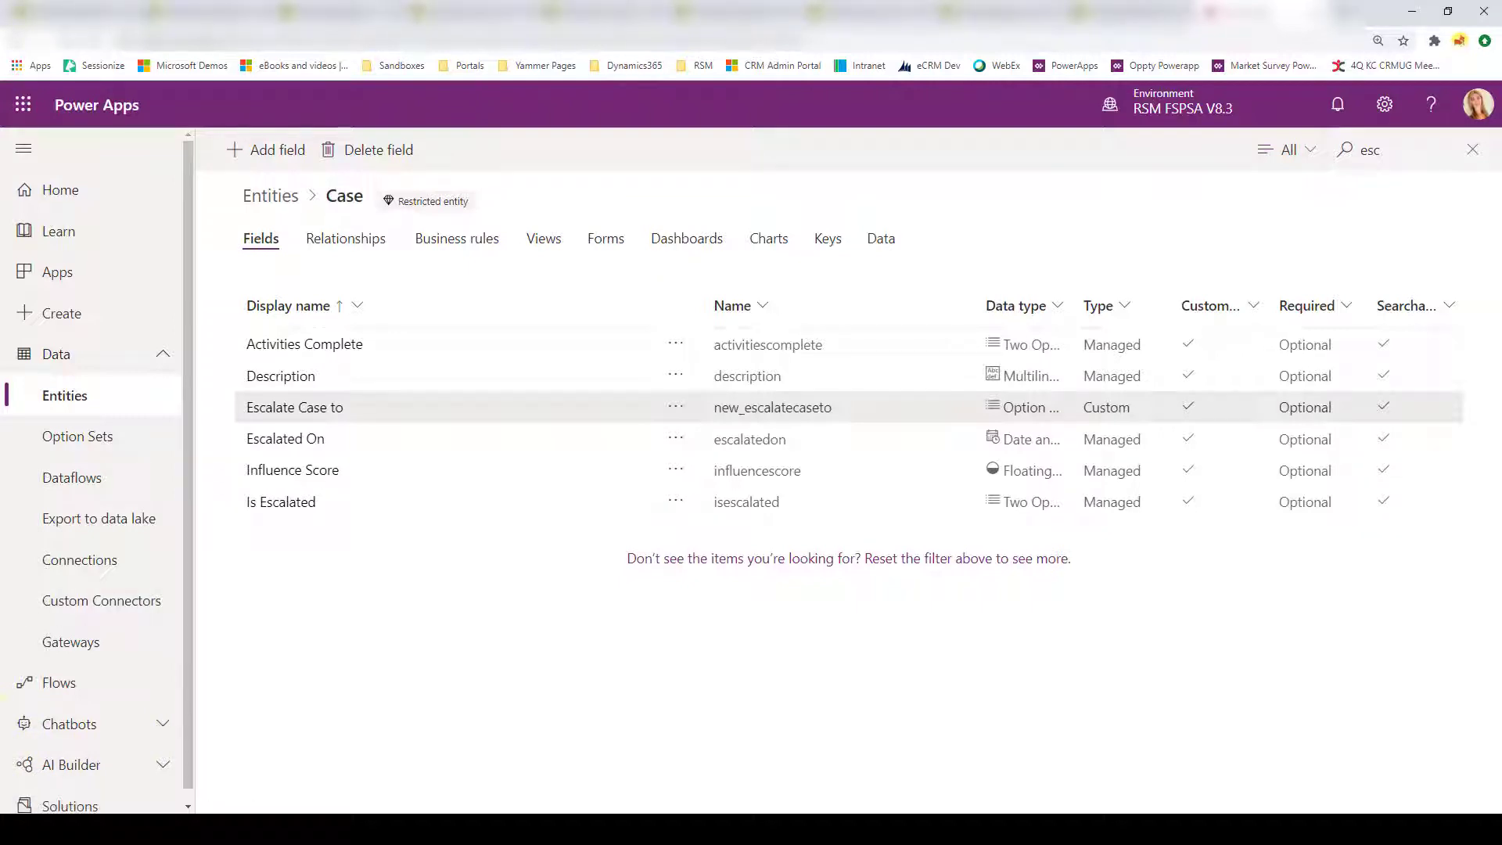
Step: Open the Drop Down Value entity by searching for "drop" and look through its fields for the tier support lookups
click(95, 394)
click(1373, 154)
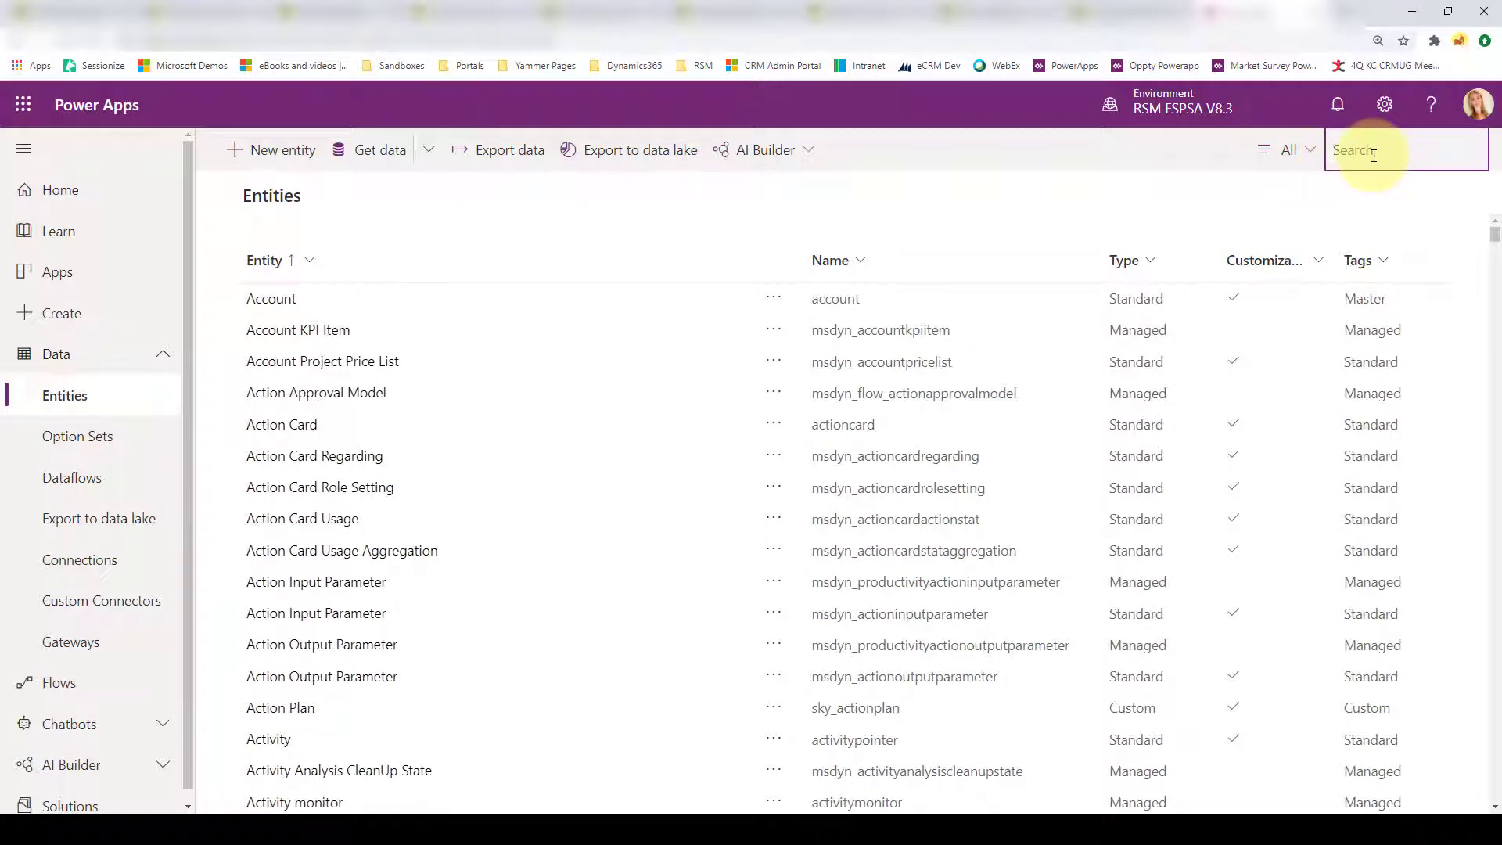
text(drop)
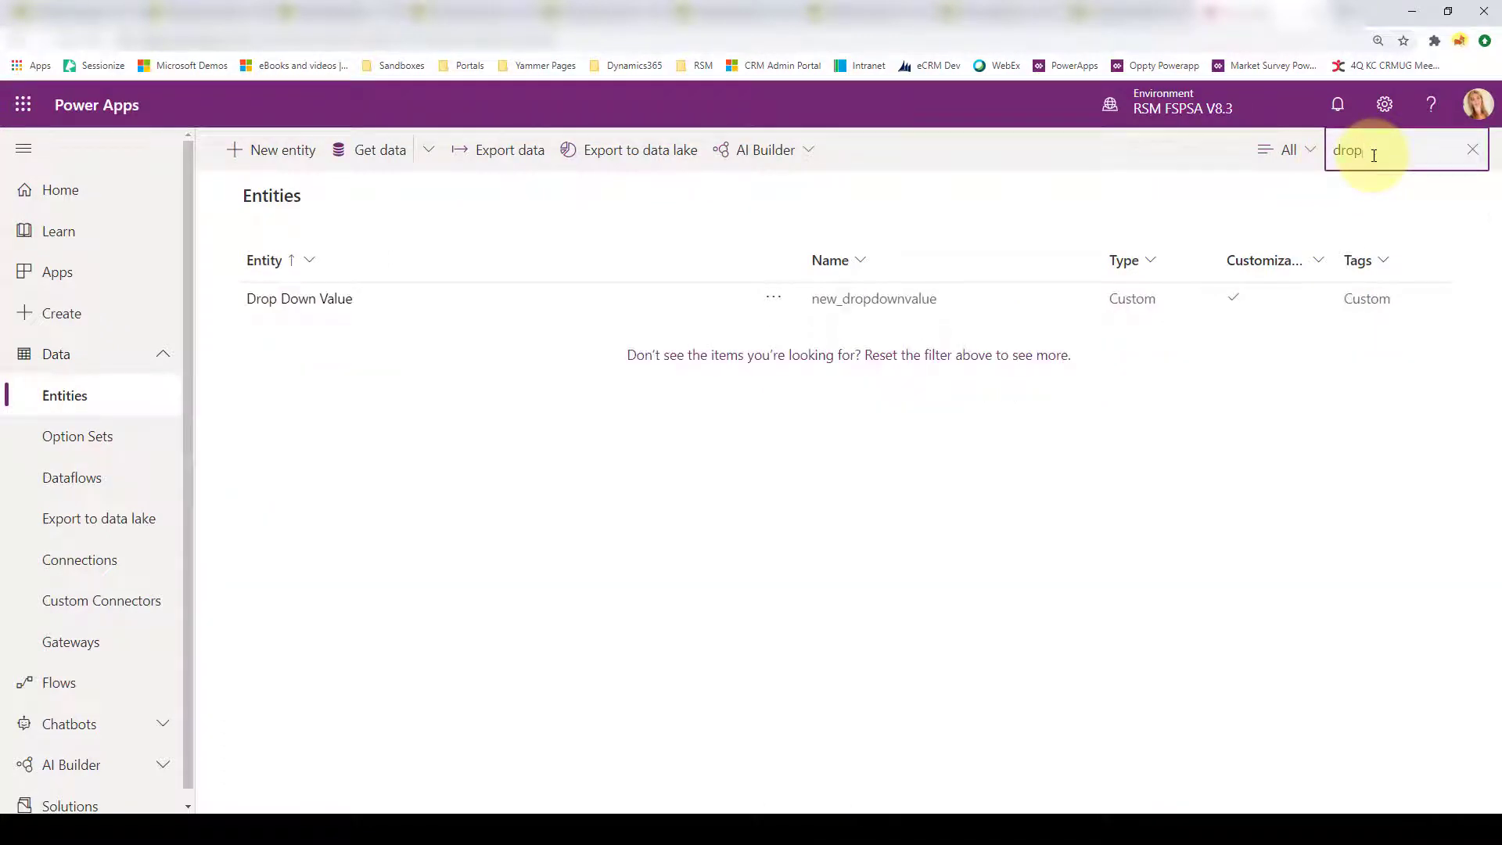
click(288, 302)
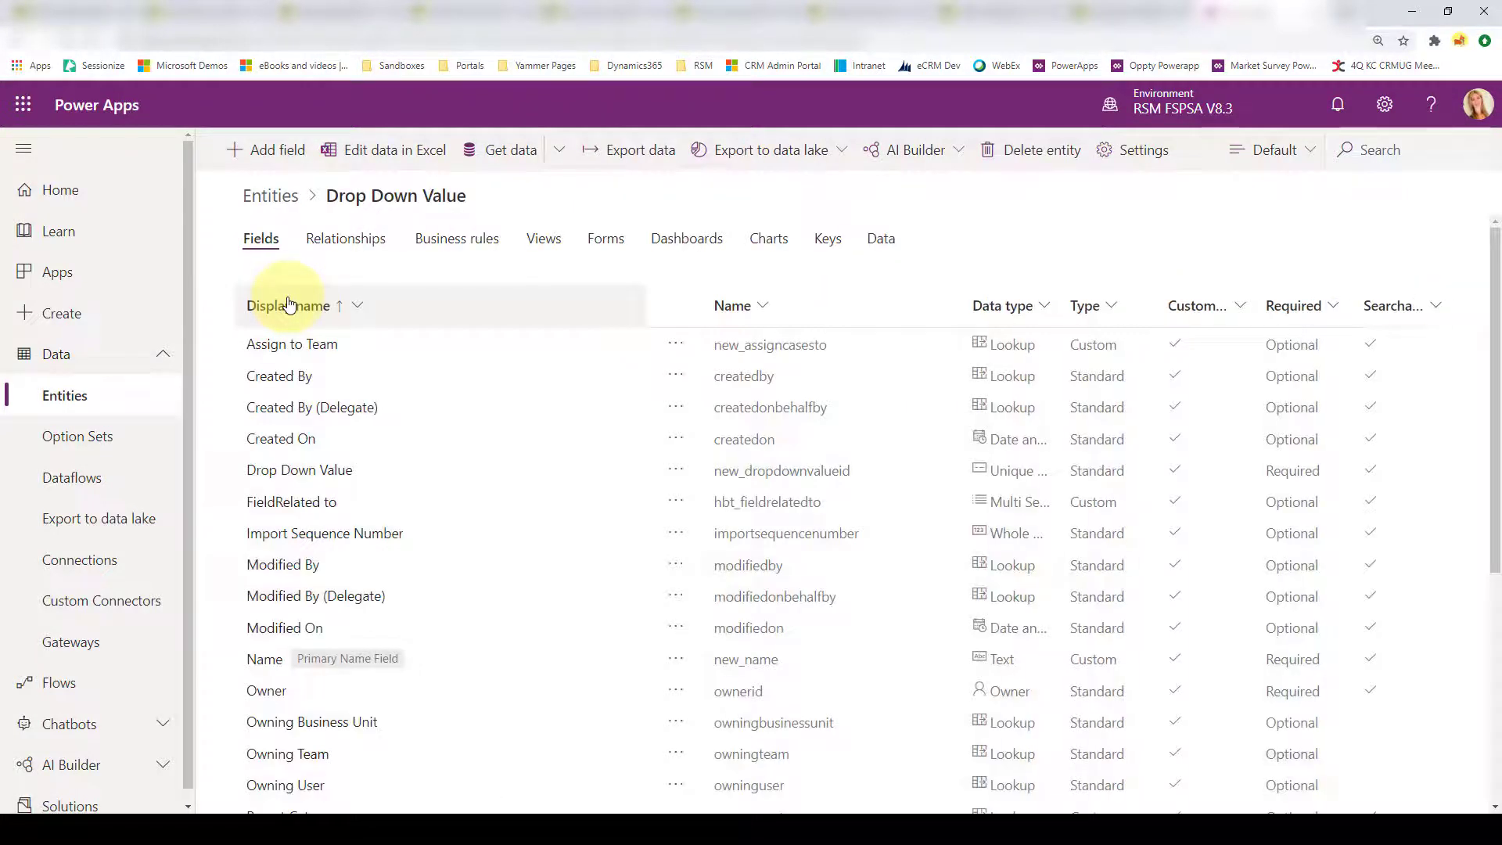
click(1374, 150)
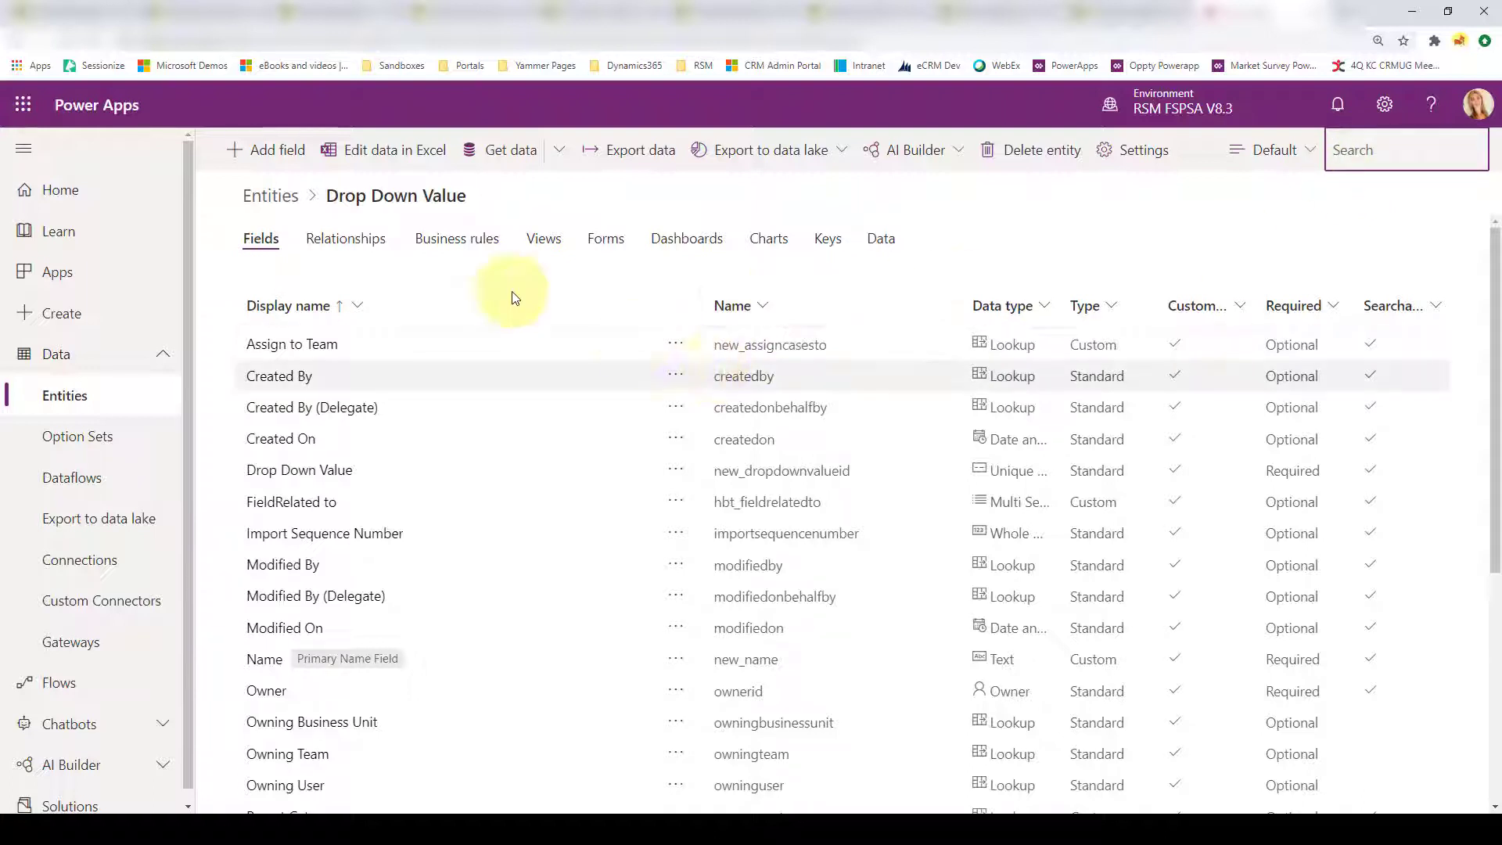
scroll(474, 428, down, 3)
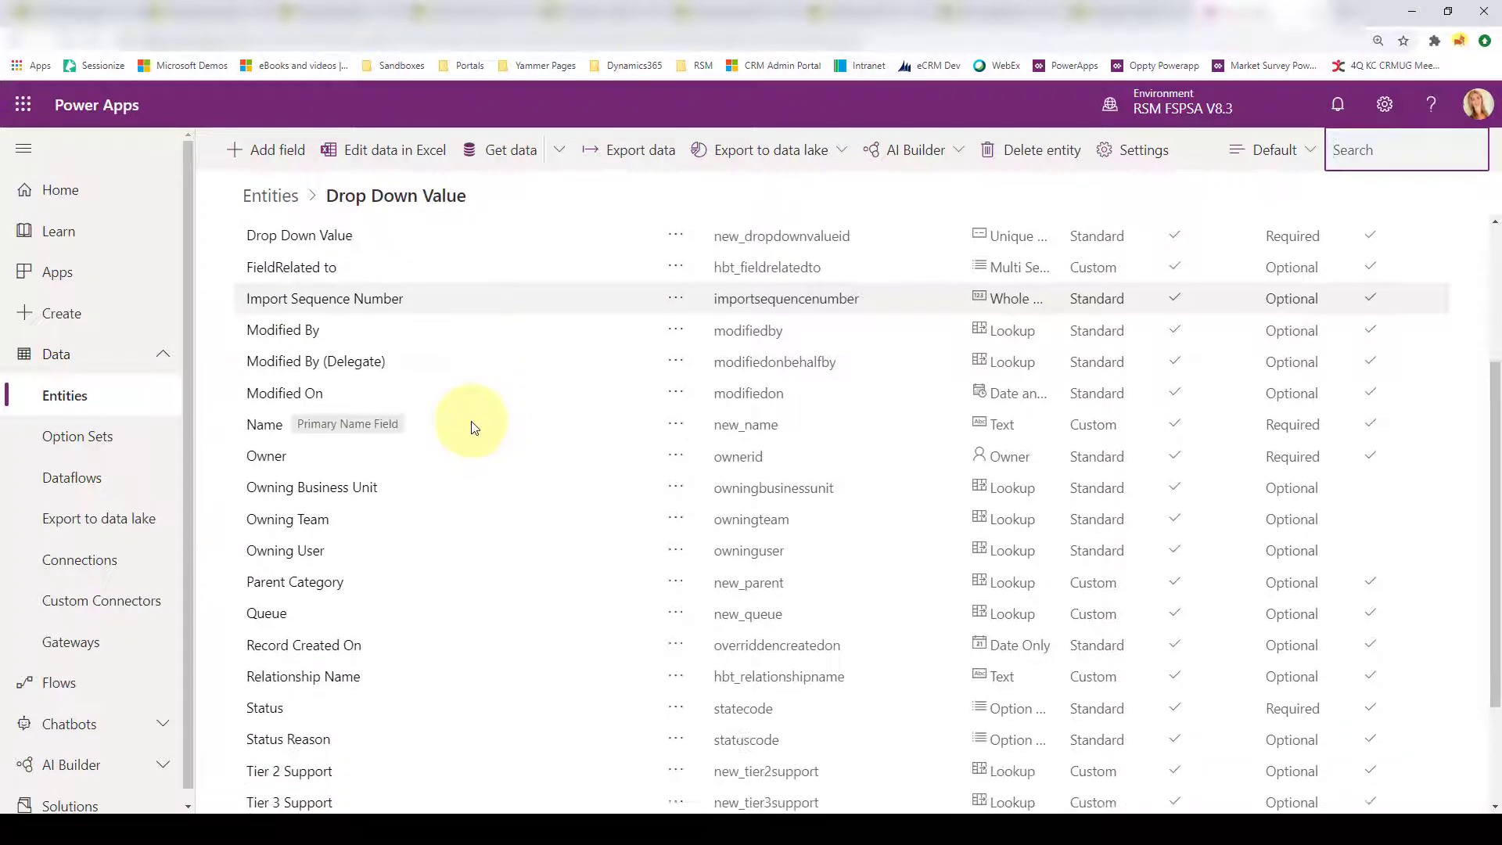
scroll(473, 428, down, 2)
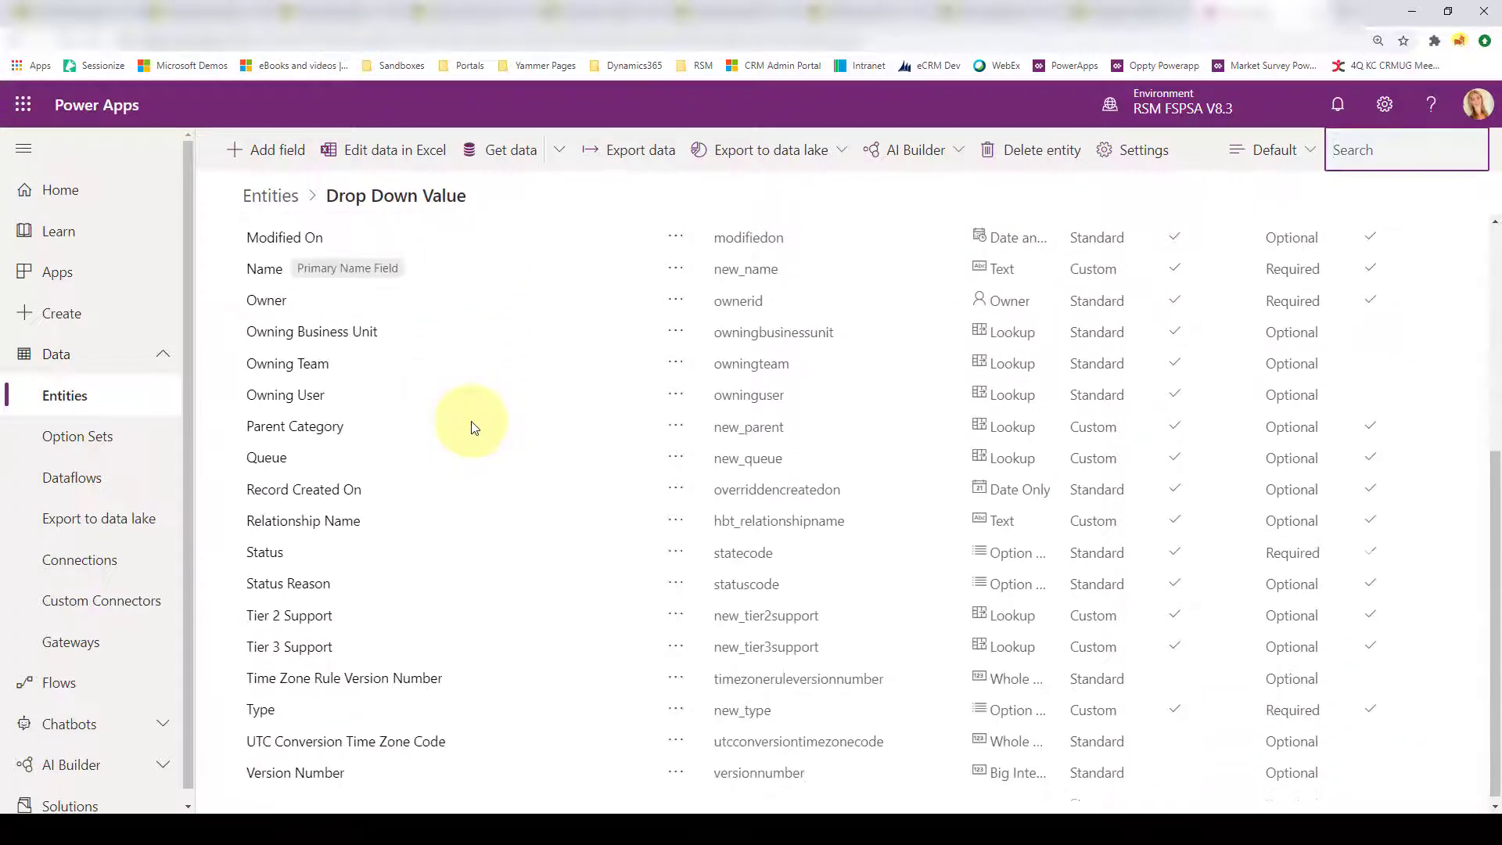
Step: Check the properties of the existing Tier 2 Support lookup field, including its related table
click(312, 611)
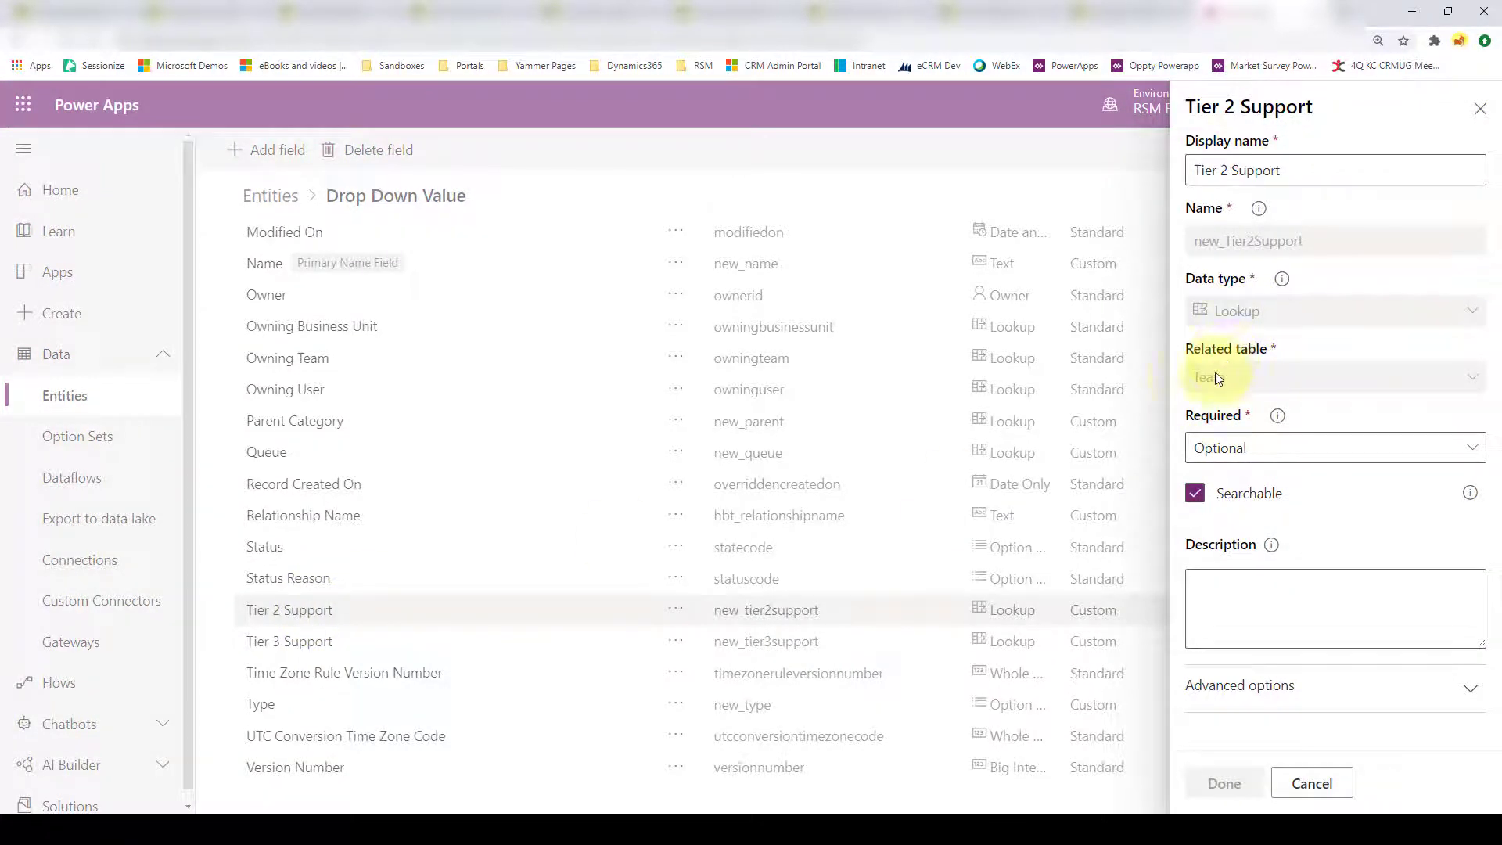
click(1480, 109)
Step: Start a new Drop Down Value field with the display name "Tier 2 Support" and the data type Lookup
click(277, 149)
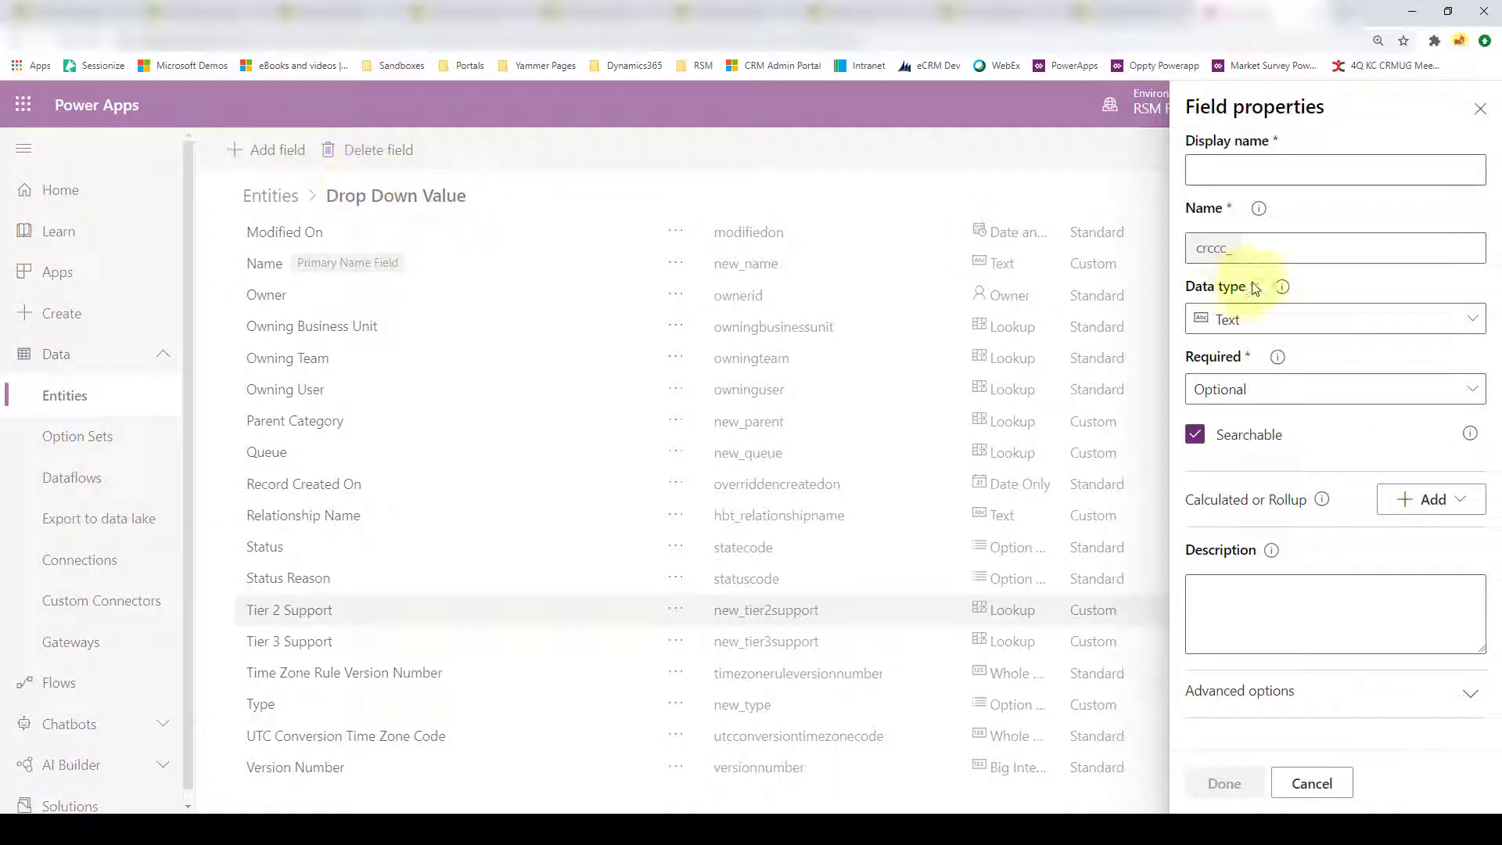
click(1247, 174)
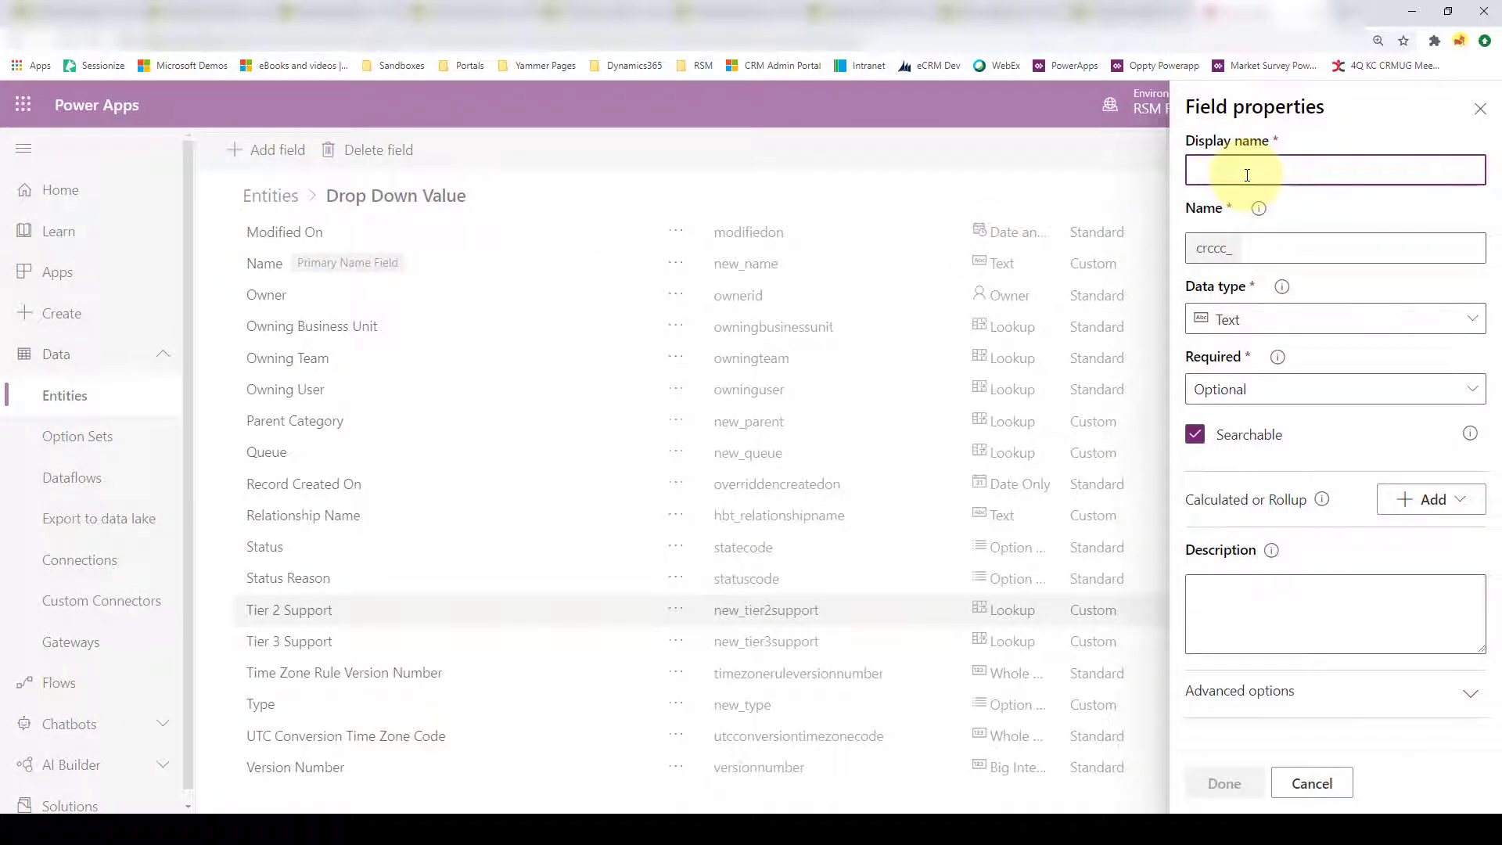
text(Tier 2 Support)
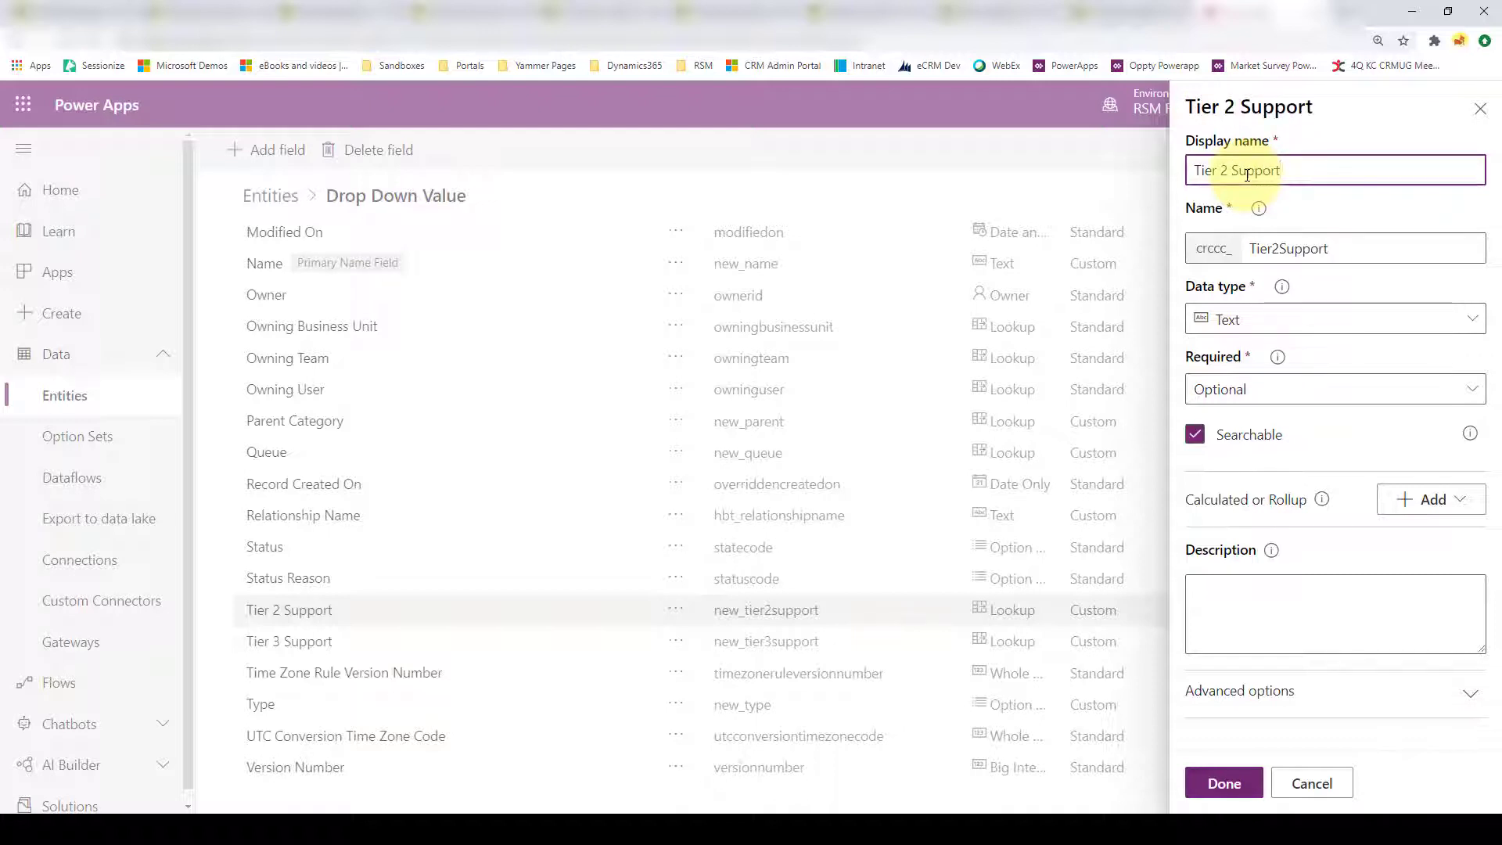
click(1266, 321)
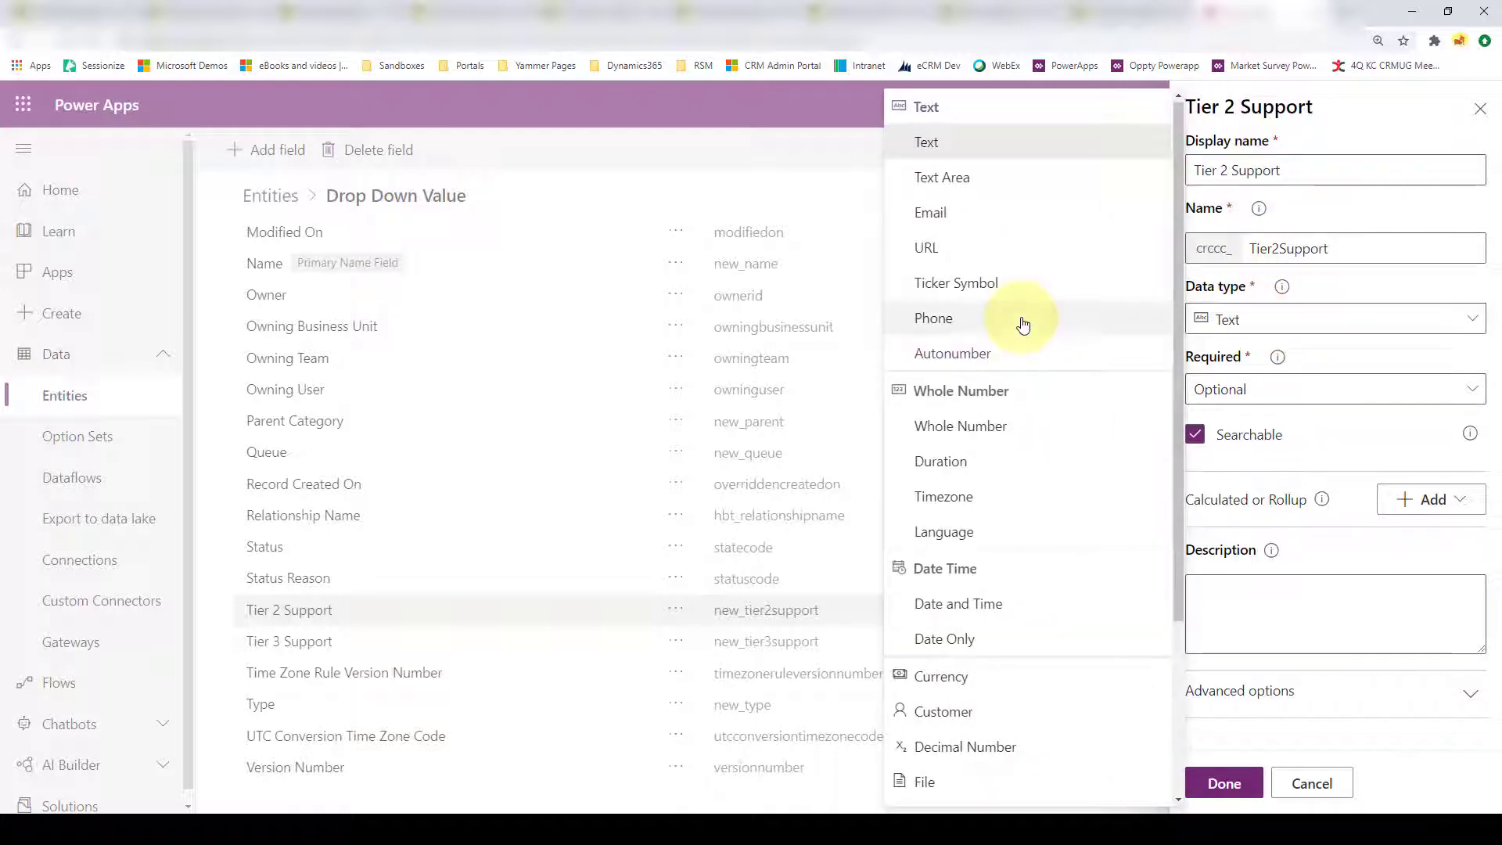
scroll(996, 458, down, 2)
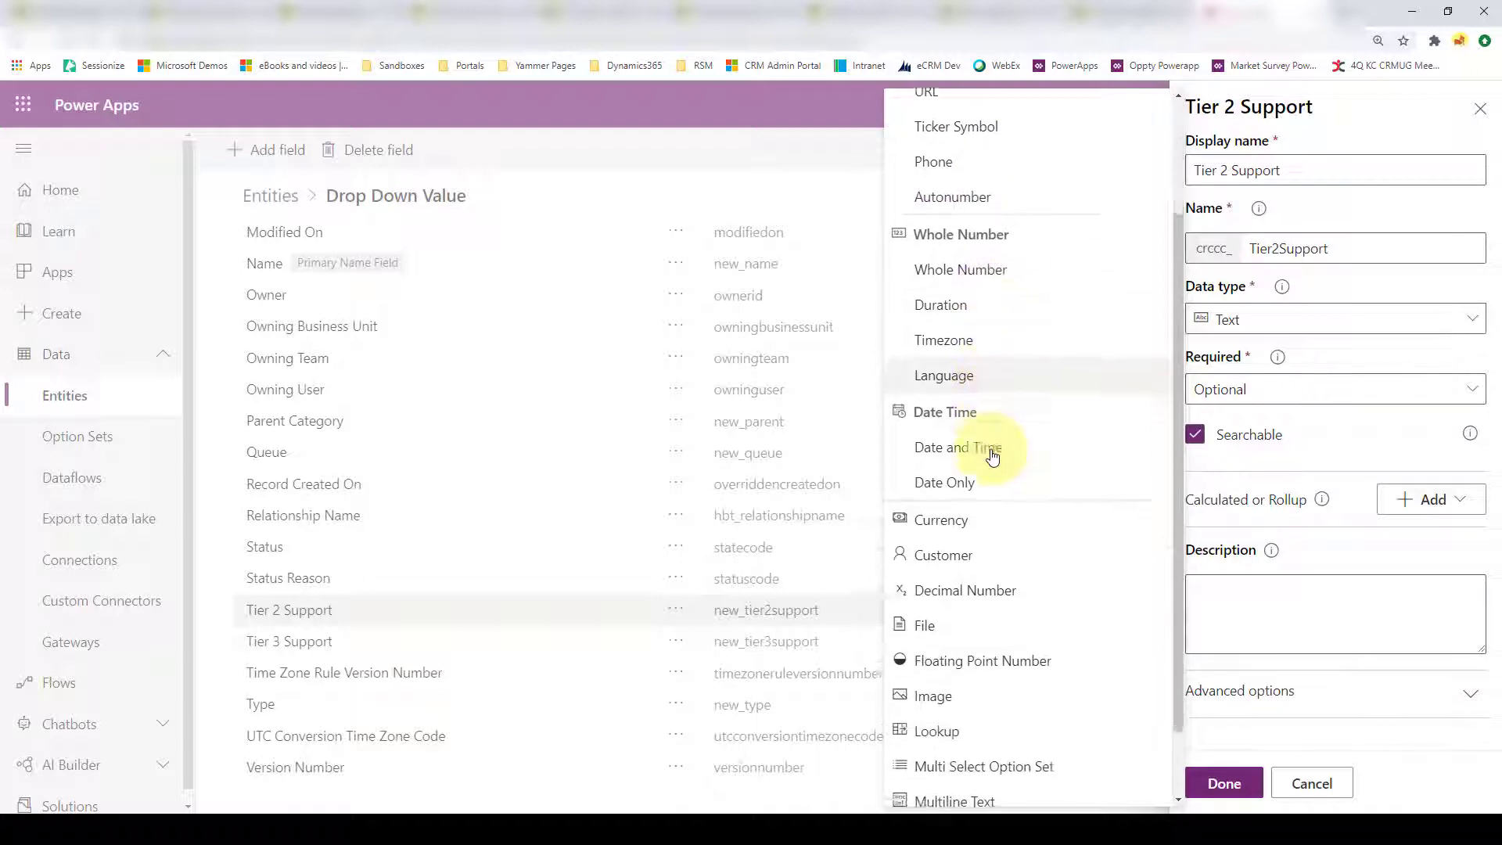
scroll(995, 509, down, 1)
click(1017, 650)
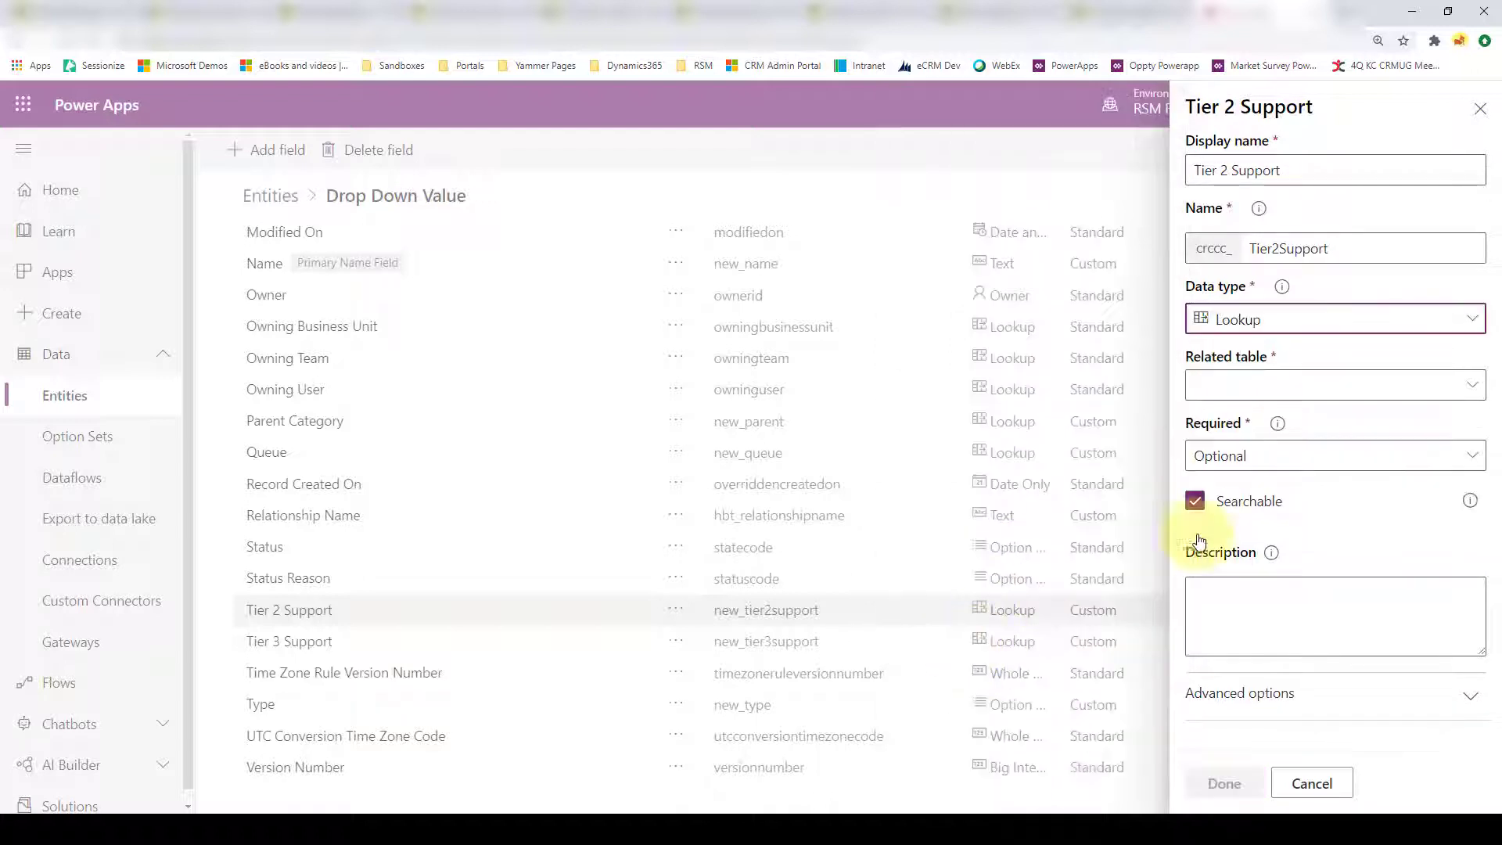
Step: Set the related table of the new Tier 2 Support lookup to Team
click(1265, 384)
scroll(973, 480, down, 1)
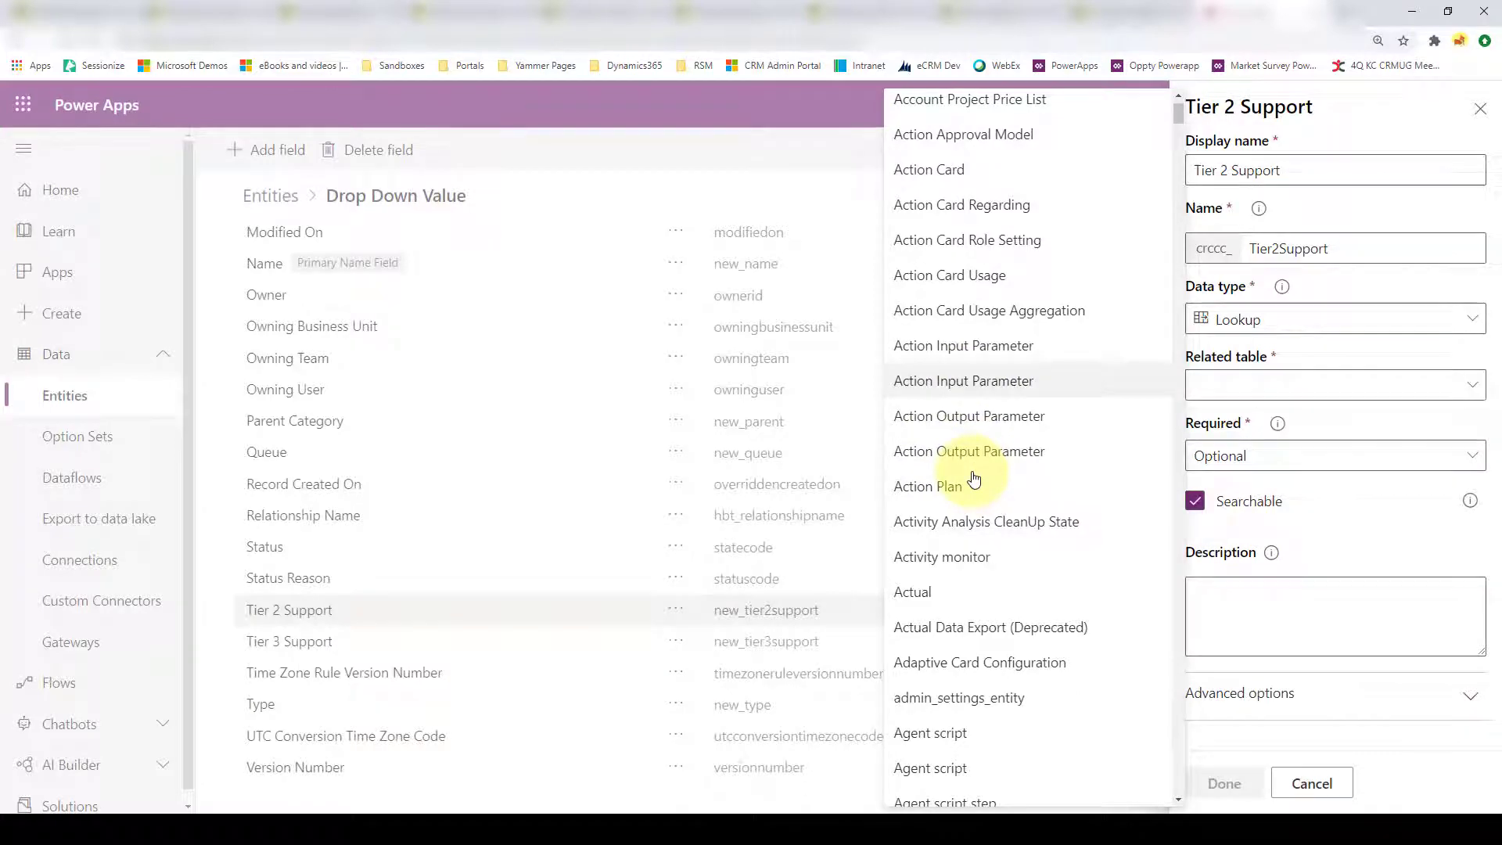
scroll(974, 478, down, 20)
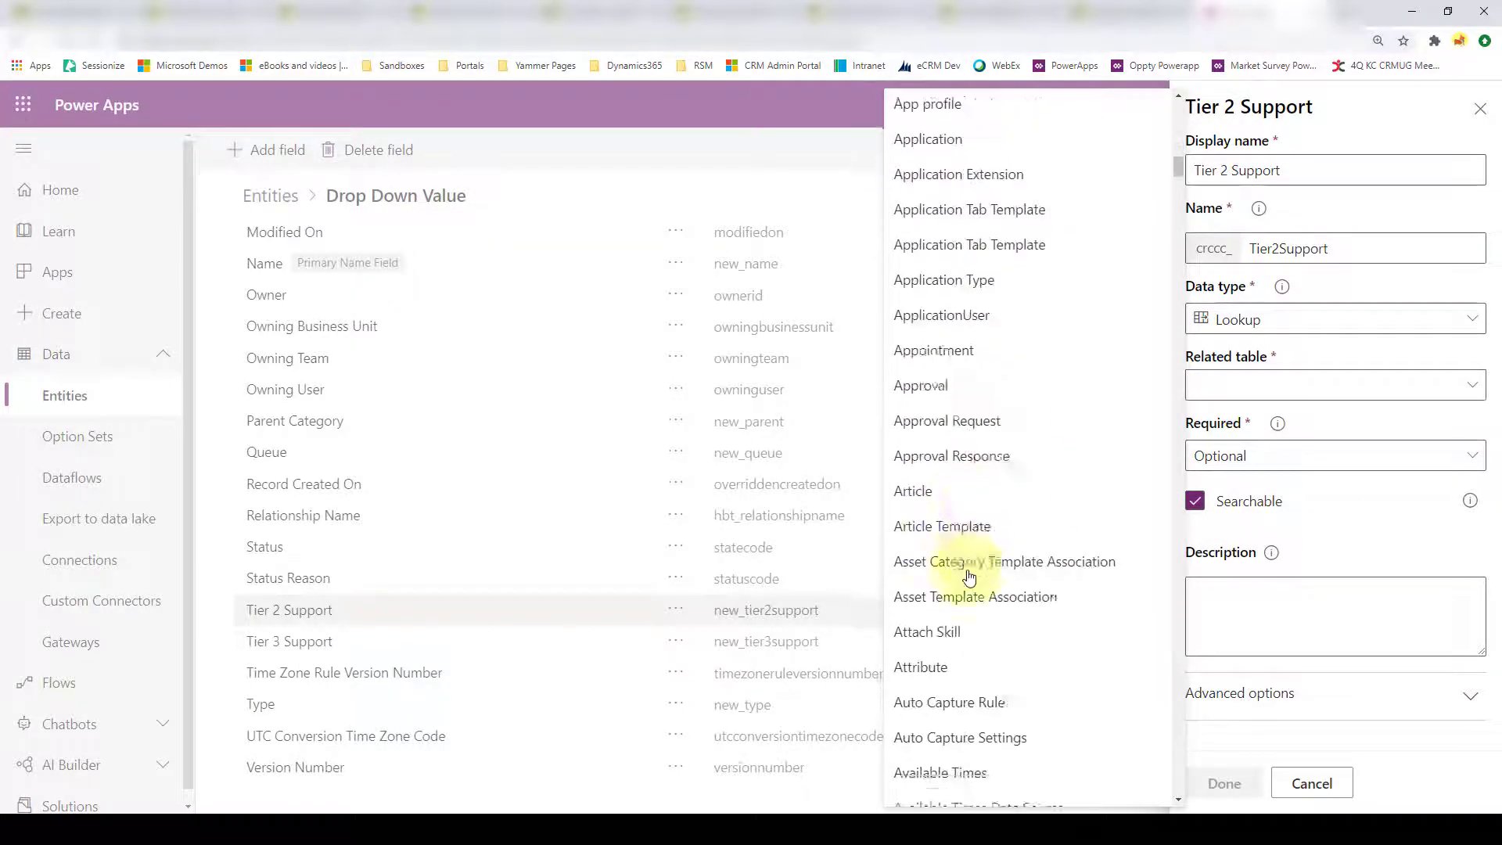
drag(1178, 199, 1170, 729)
click(945, 622)
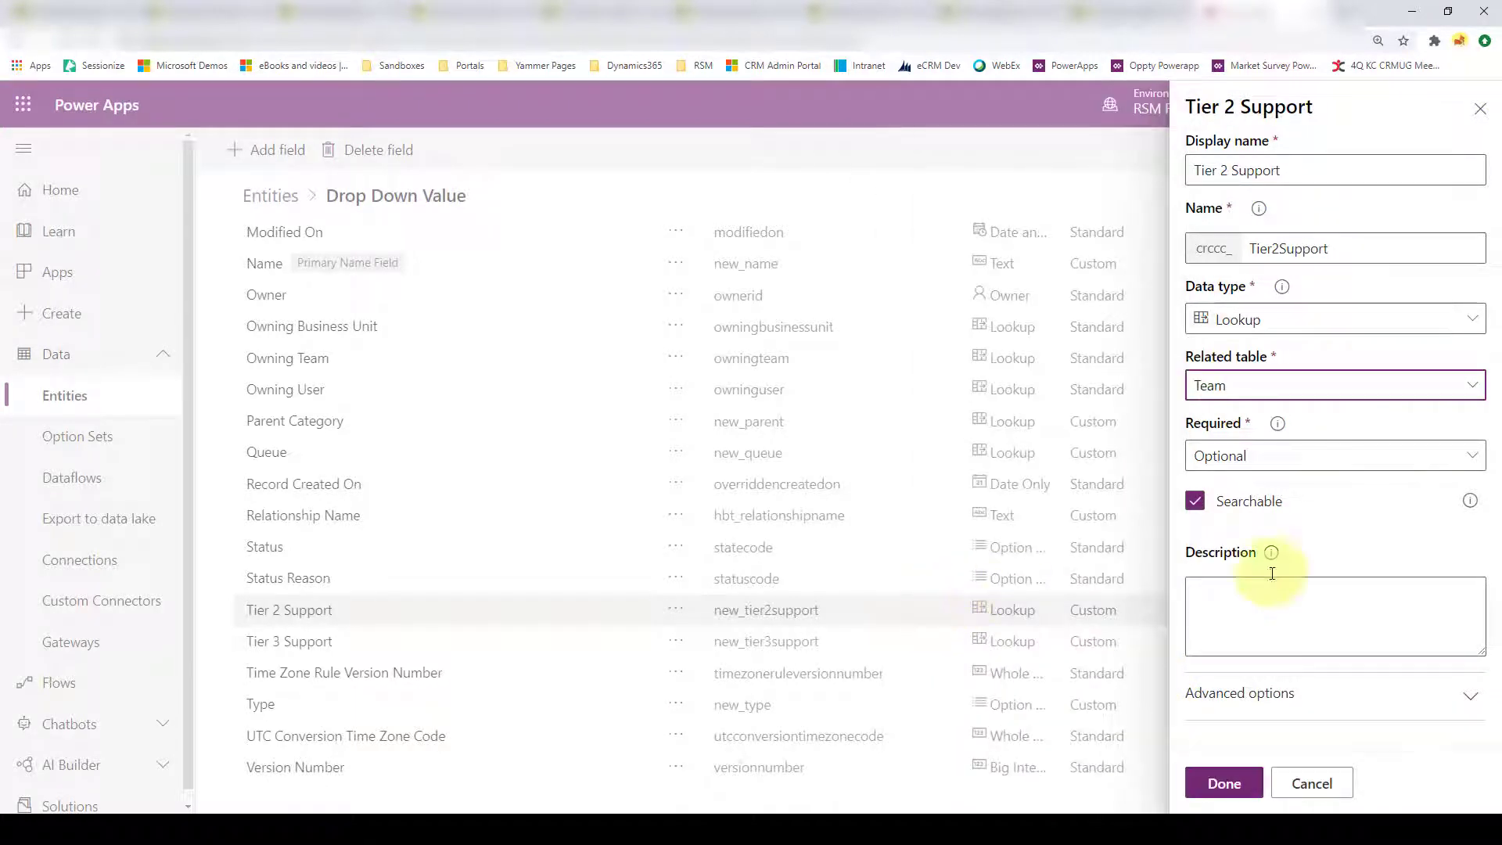
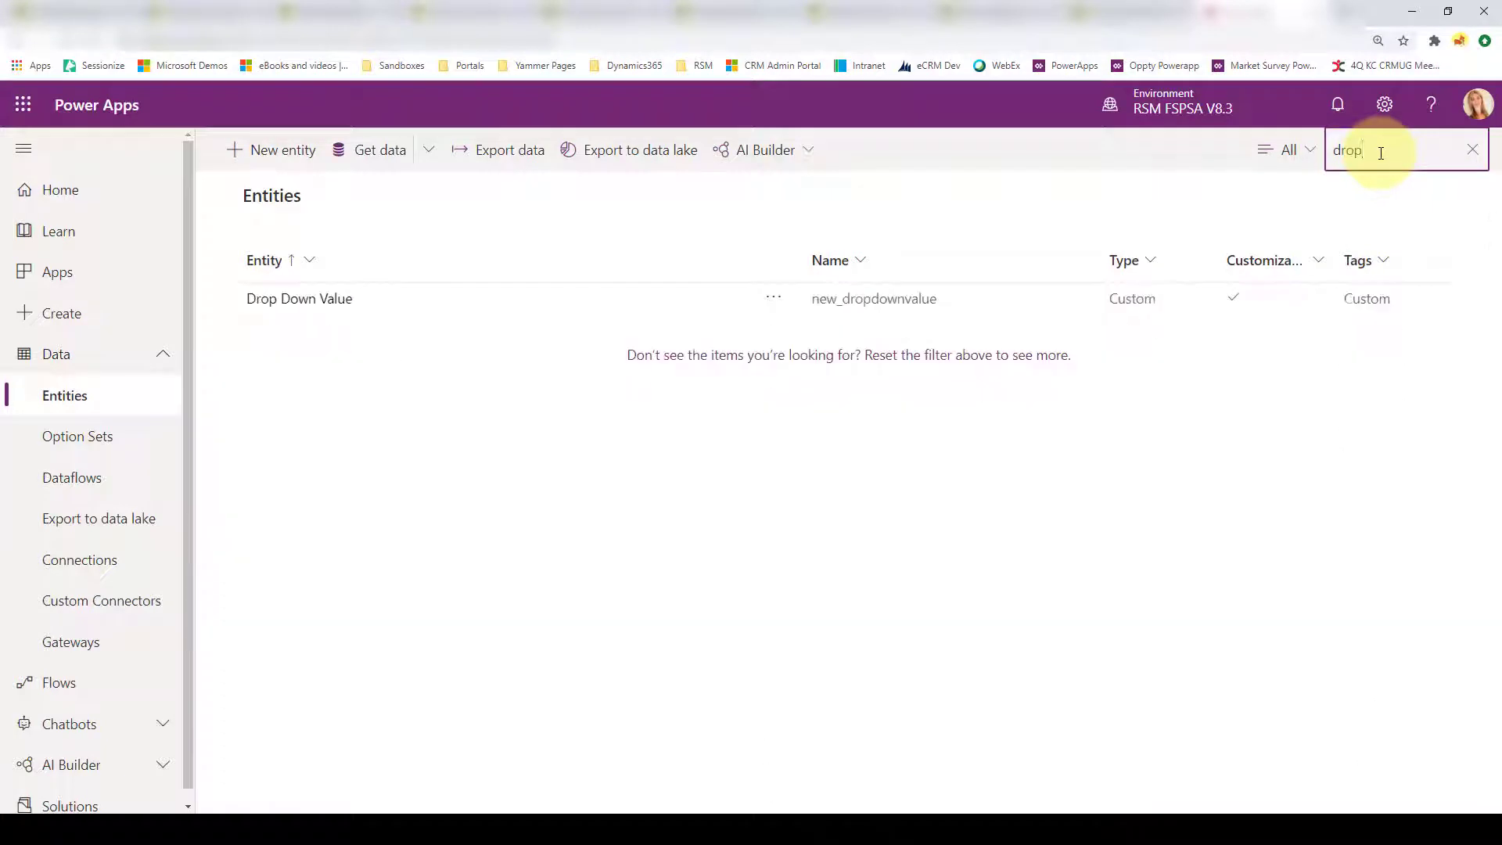
Step: Open the Drop Down Value main form Form 2 and add the Tier 2 Support and Tier 3 Support fields to its General tab
click(319, 304)
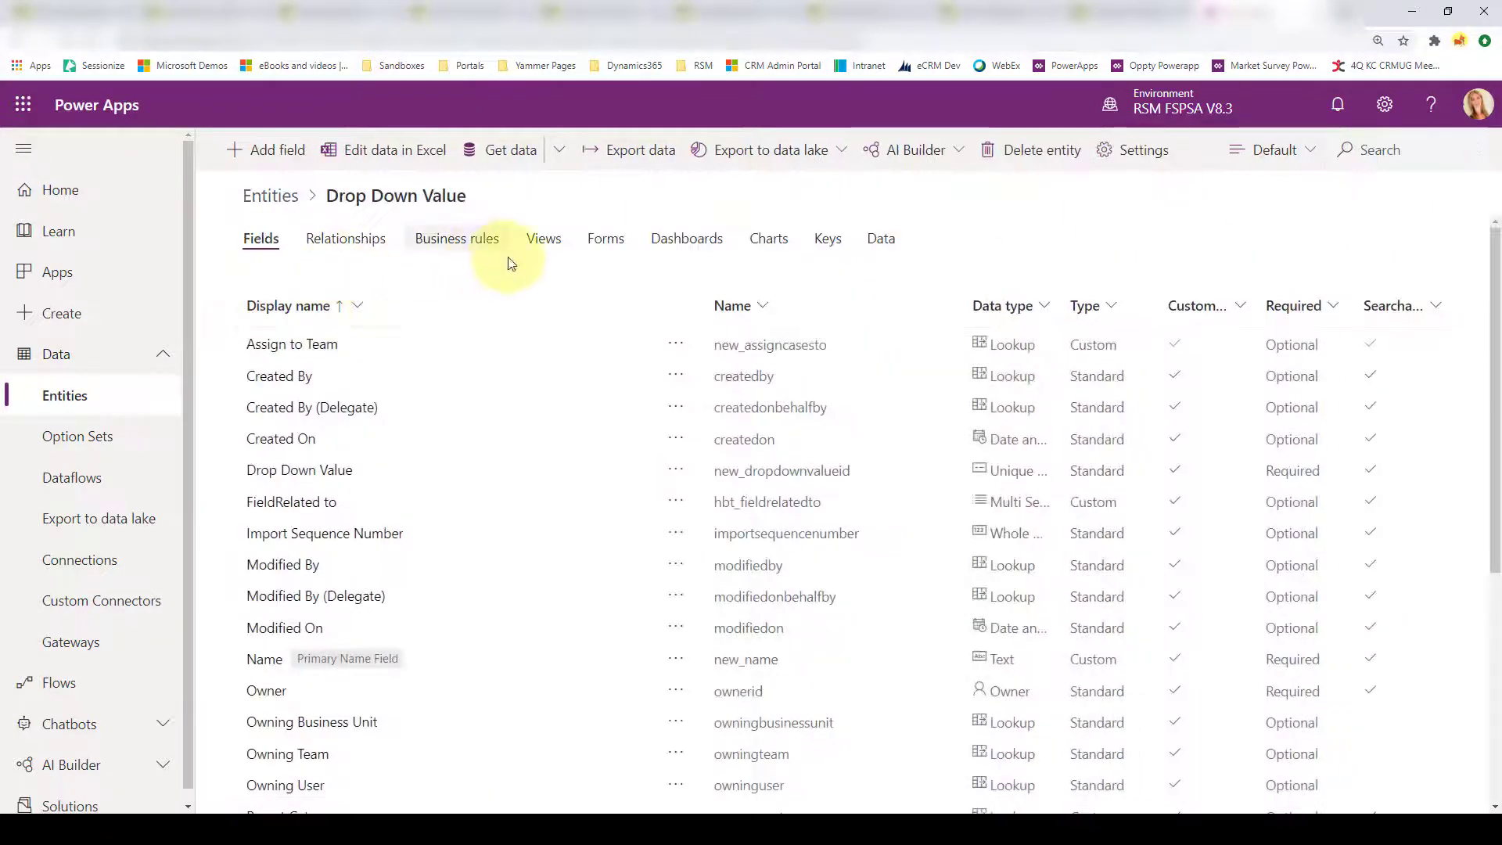
click(602, 236)
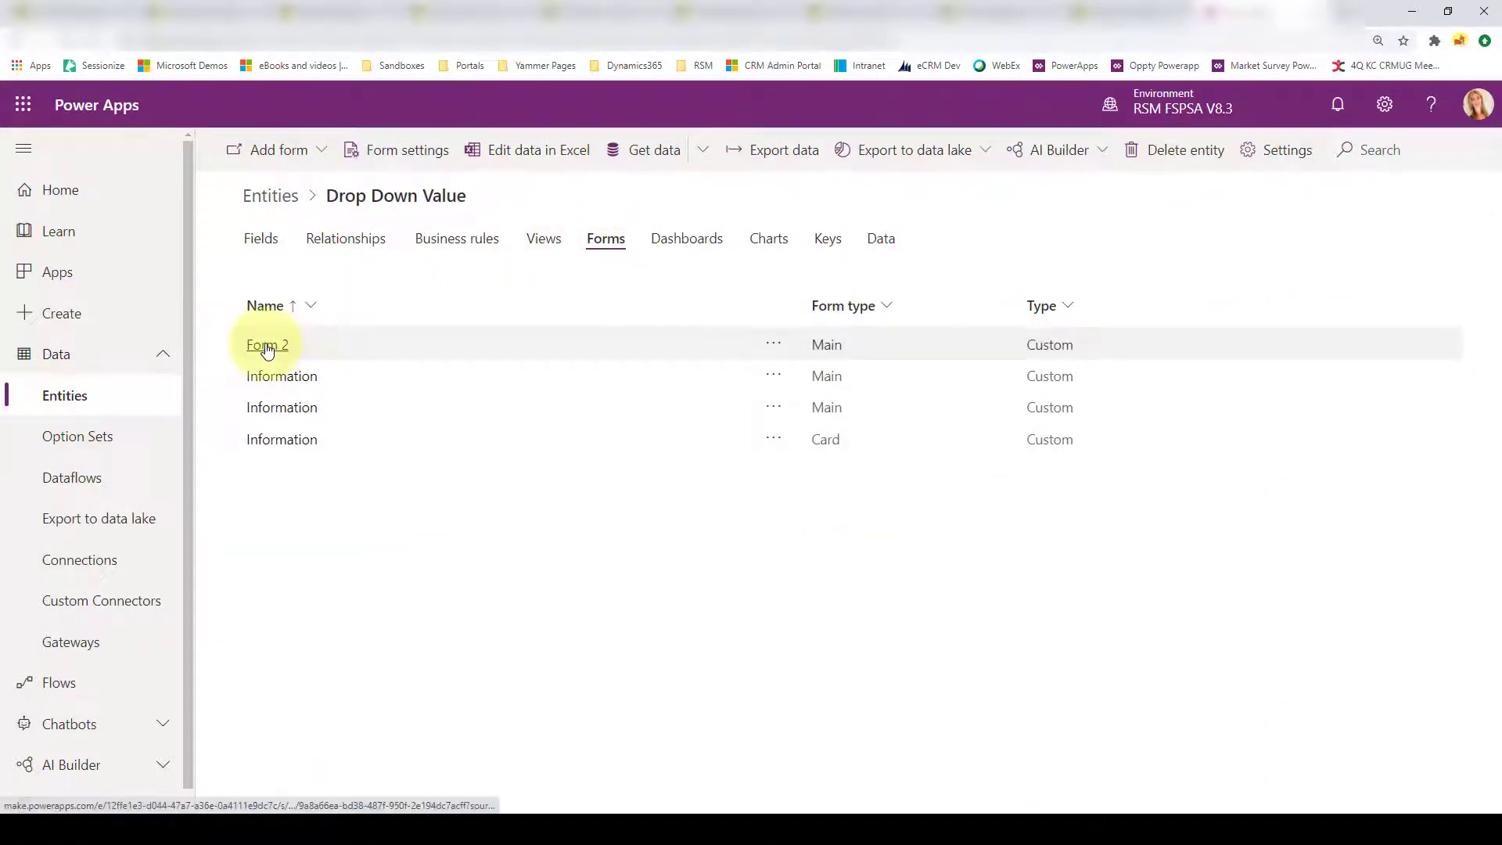
click(292, 378)
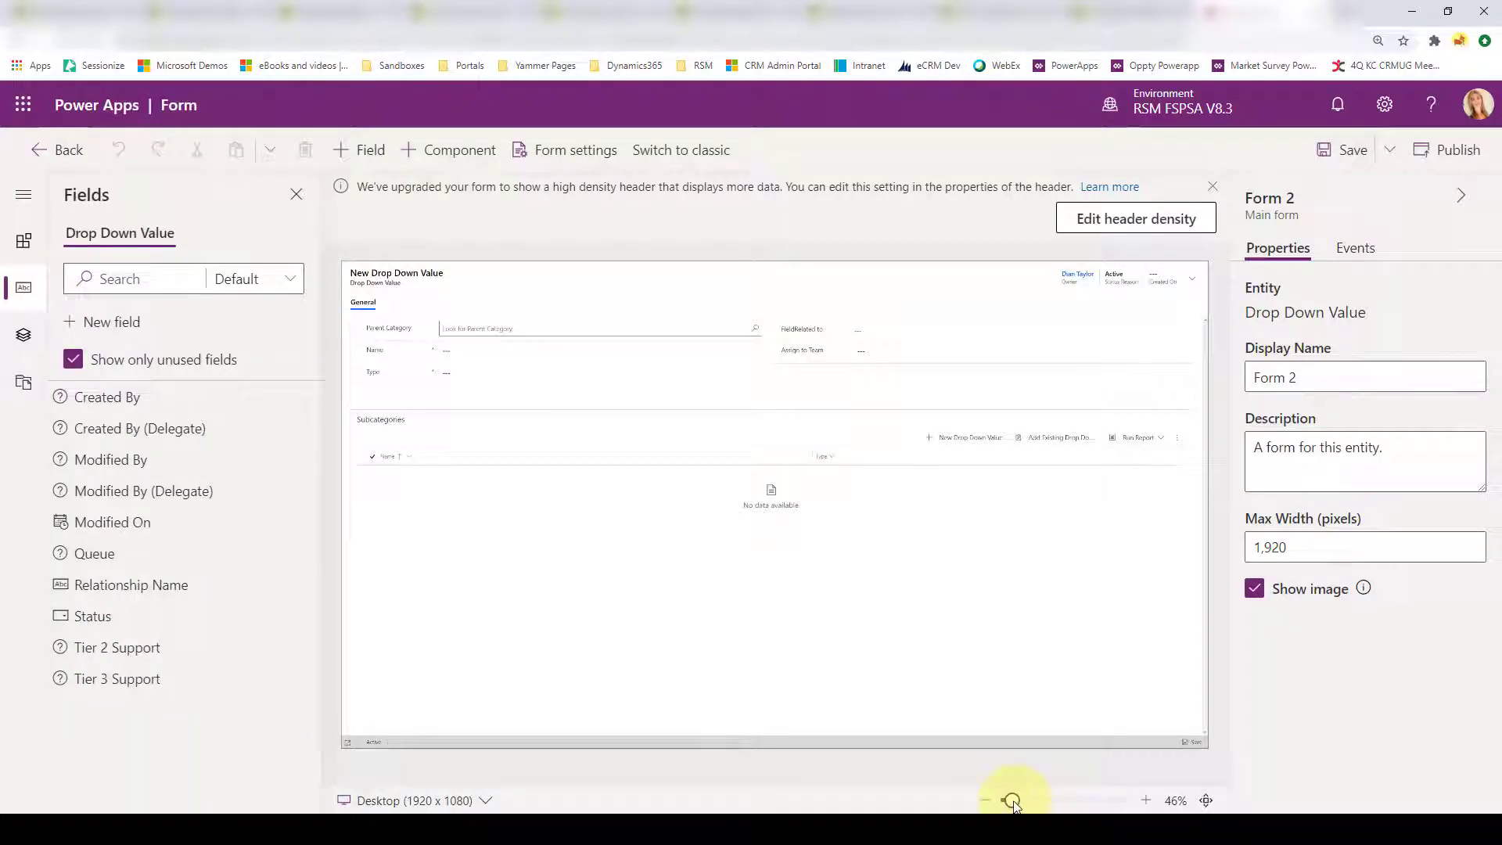
drag(1012, 801, 1015, 801)
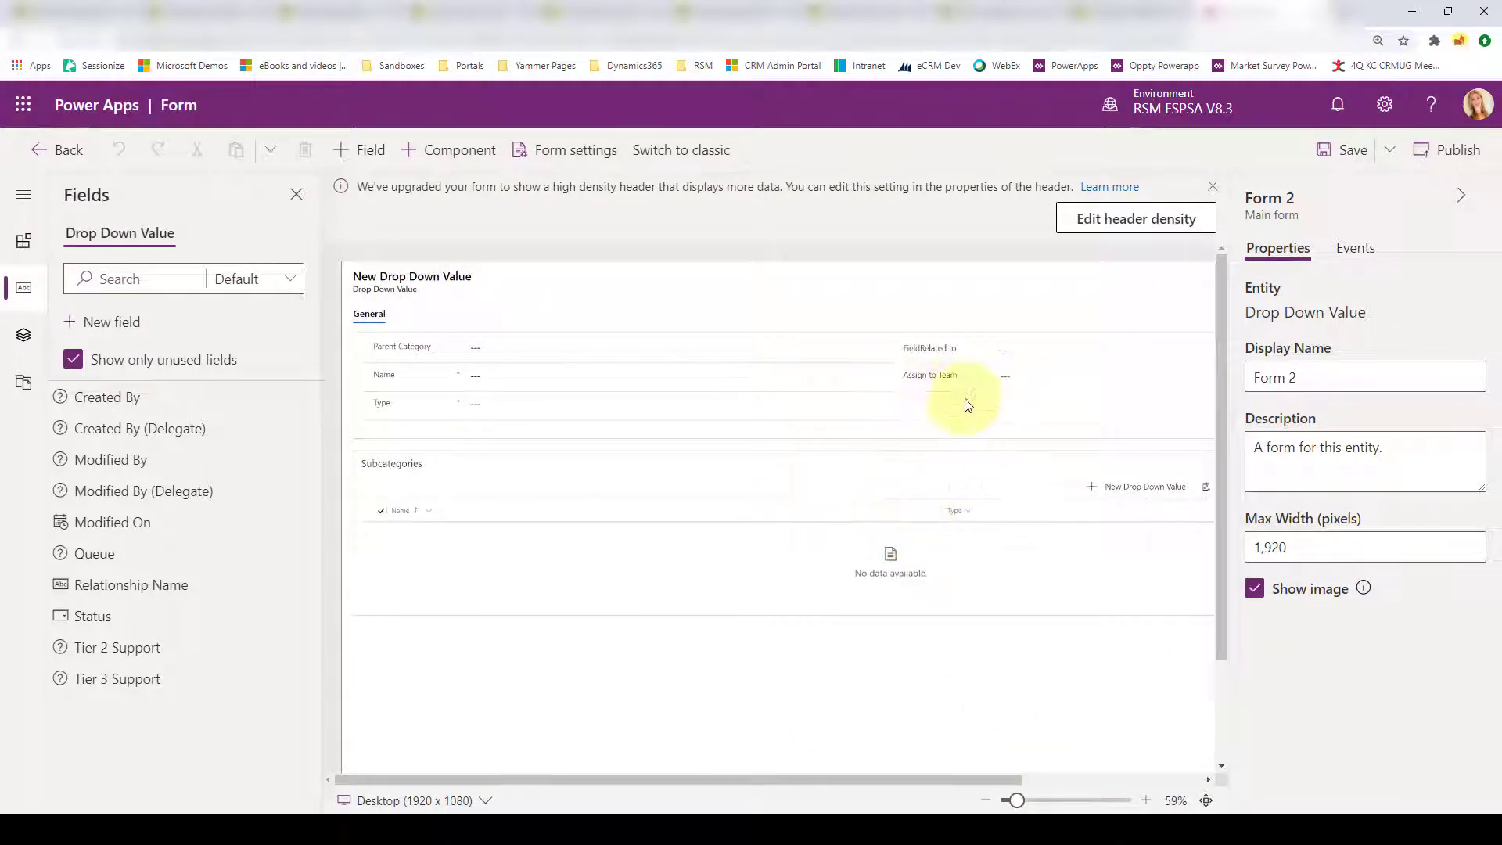
drag(154, 649, 943, 391)
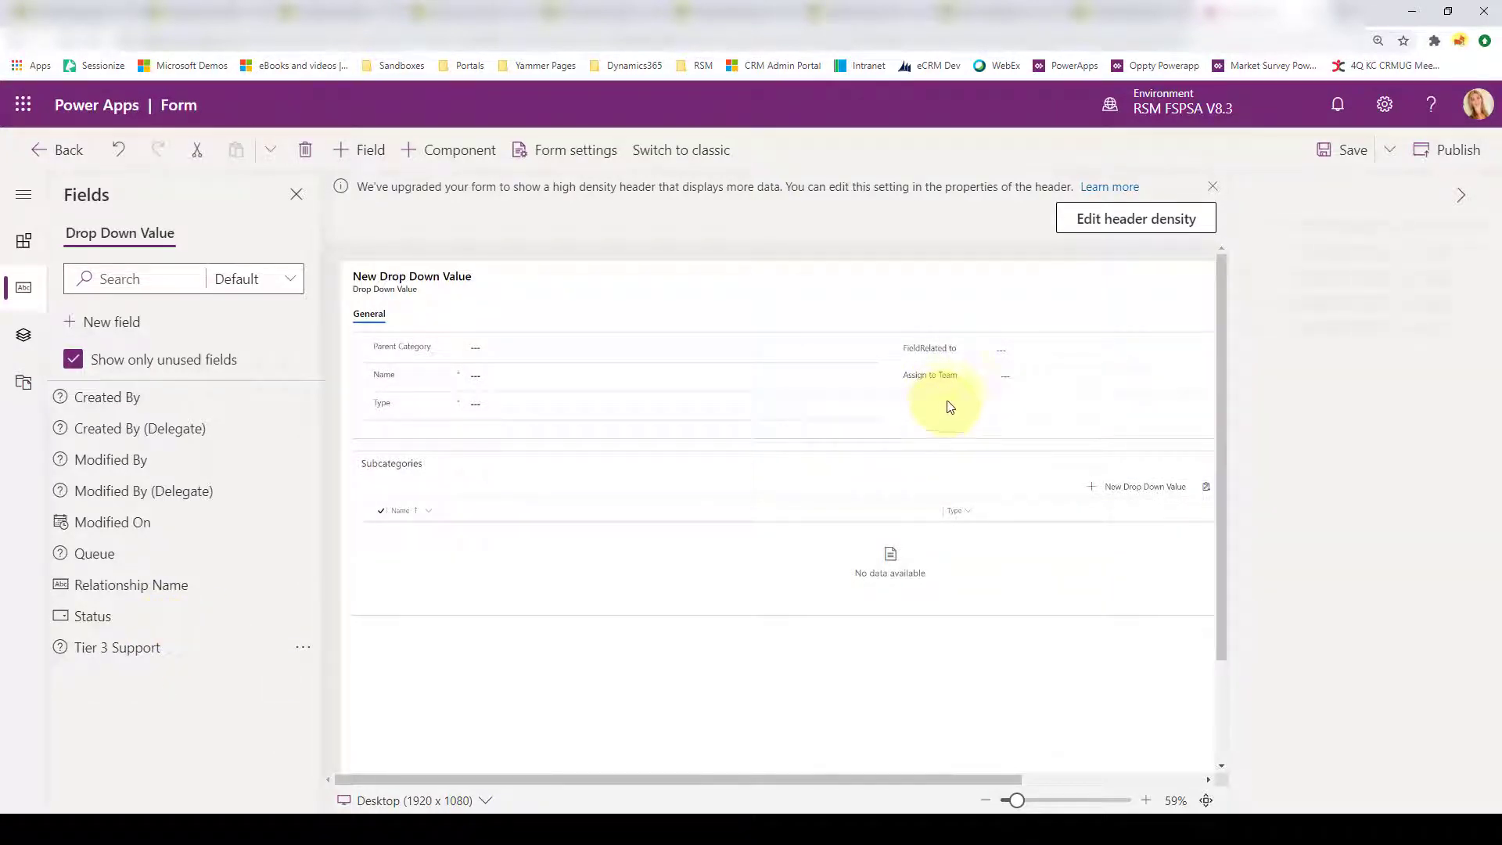
drag(148, 652, 966, 395)
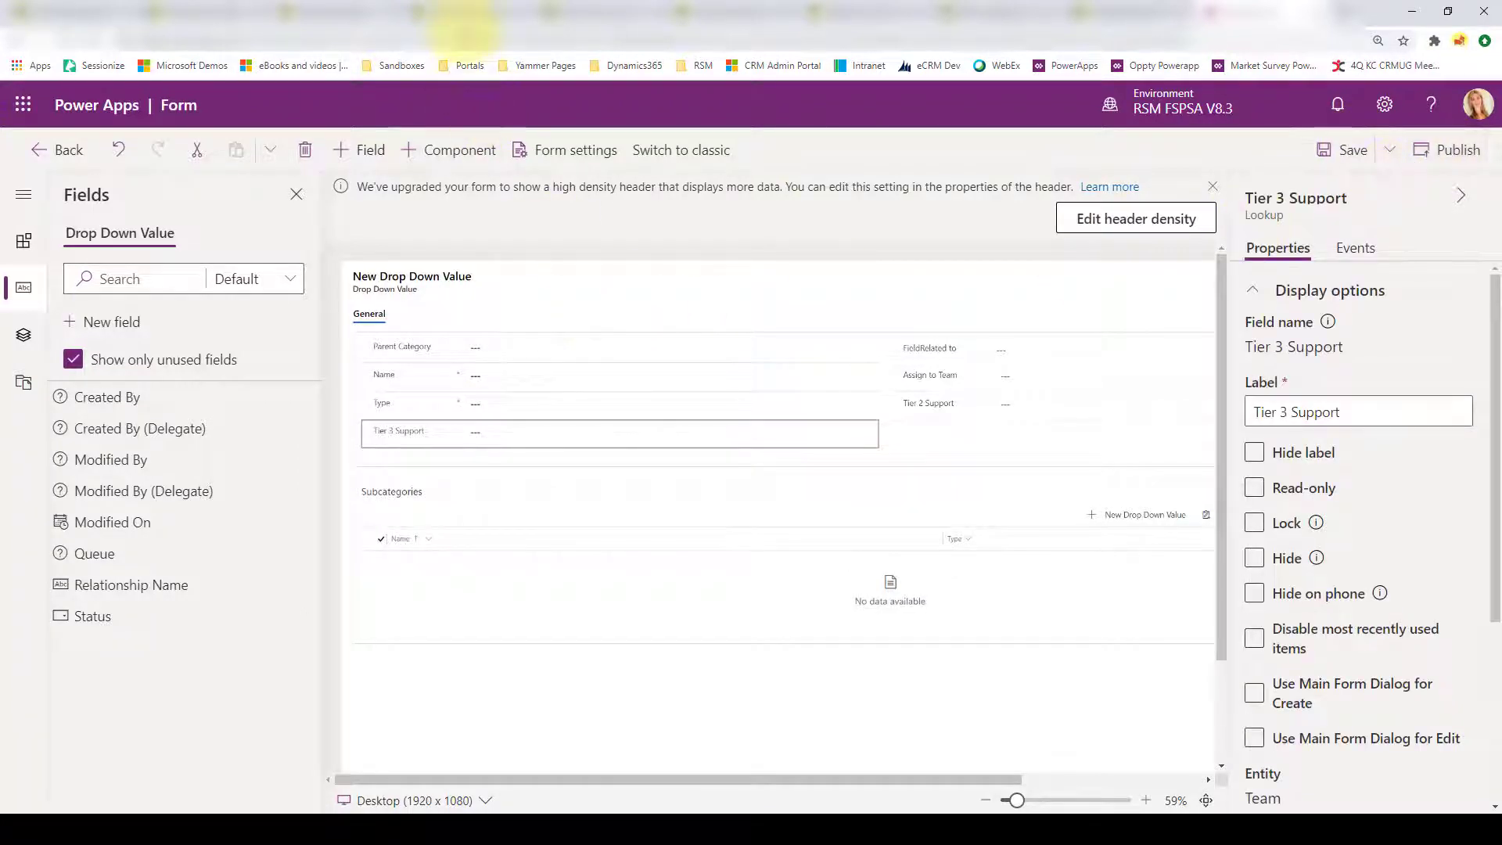
Step: Switch to the Dynamics 365 Customer Service Hub and open the Processes list from the advanced settings
click(463, 14)
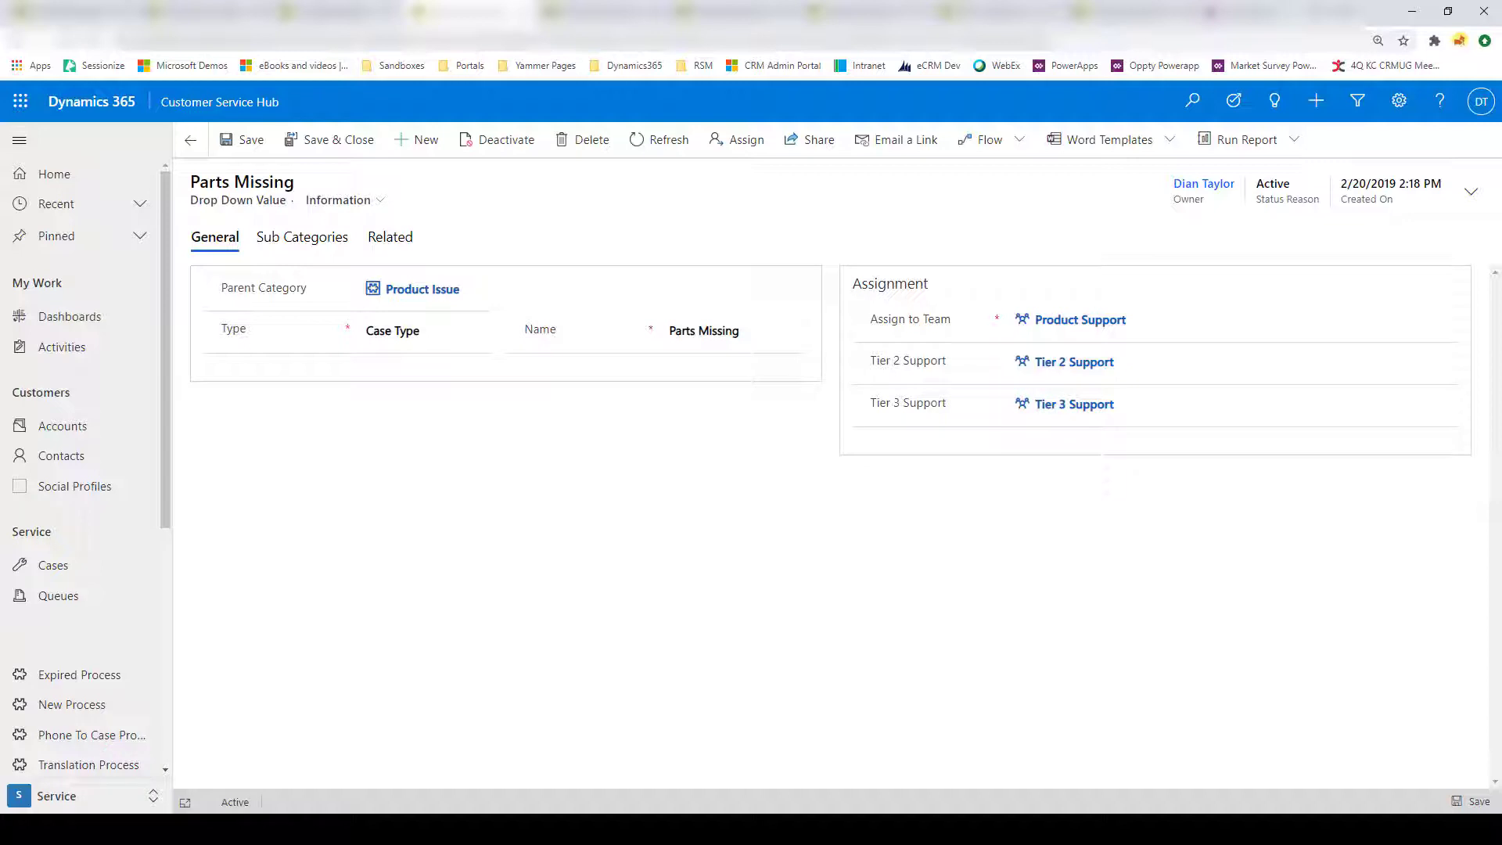
click(1392, 104)
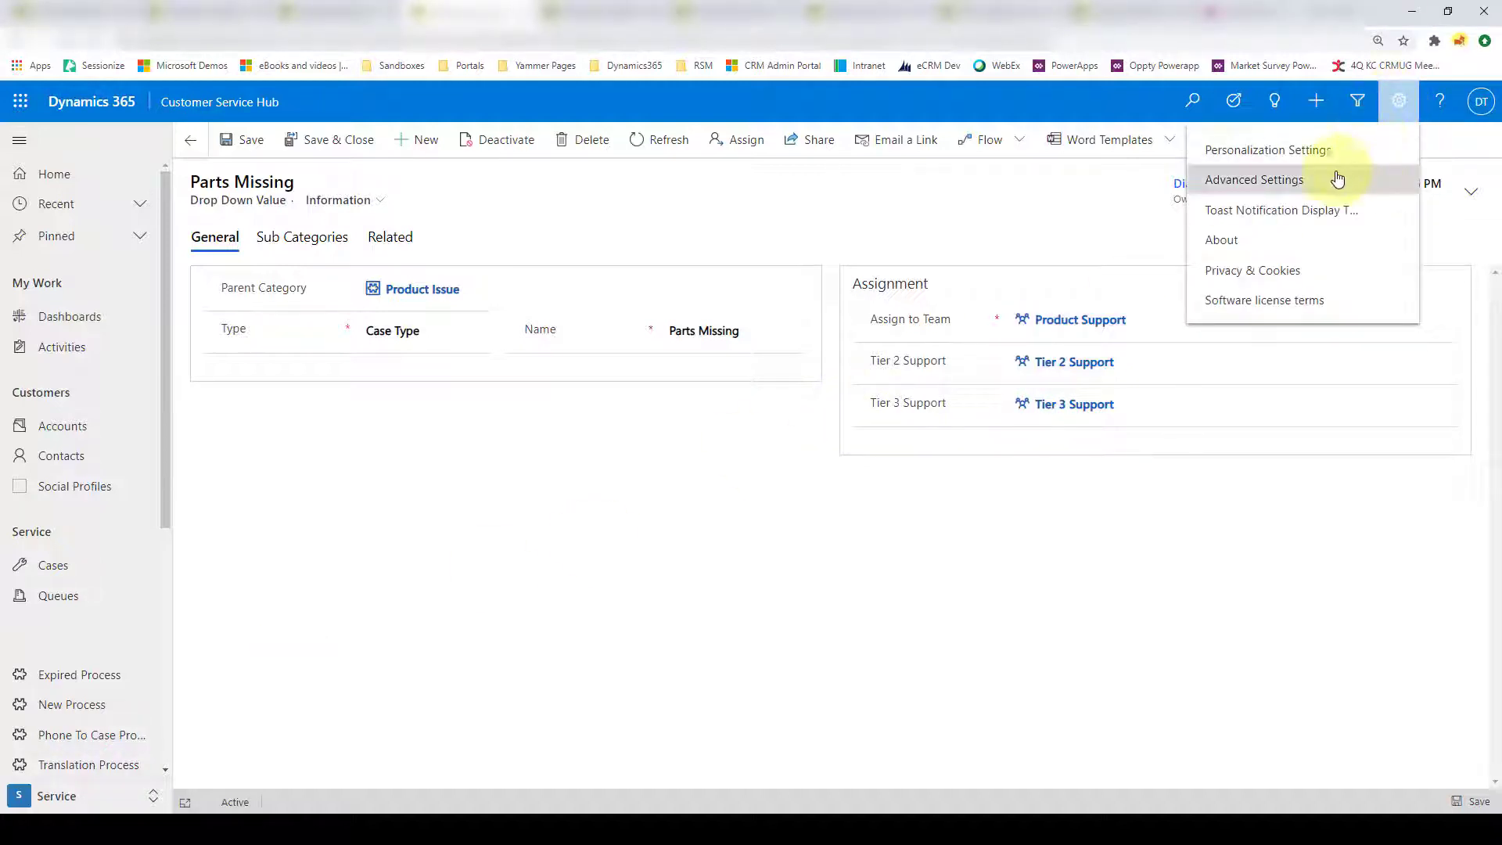
click(1299, 188)
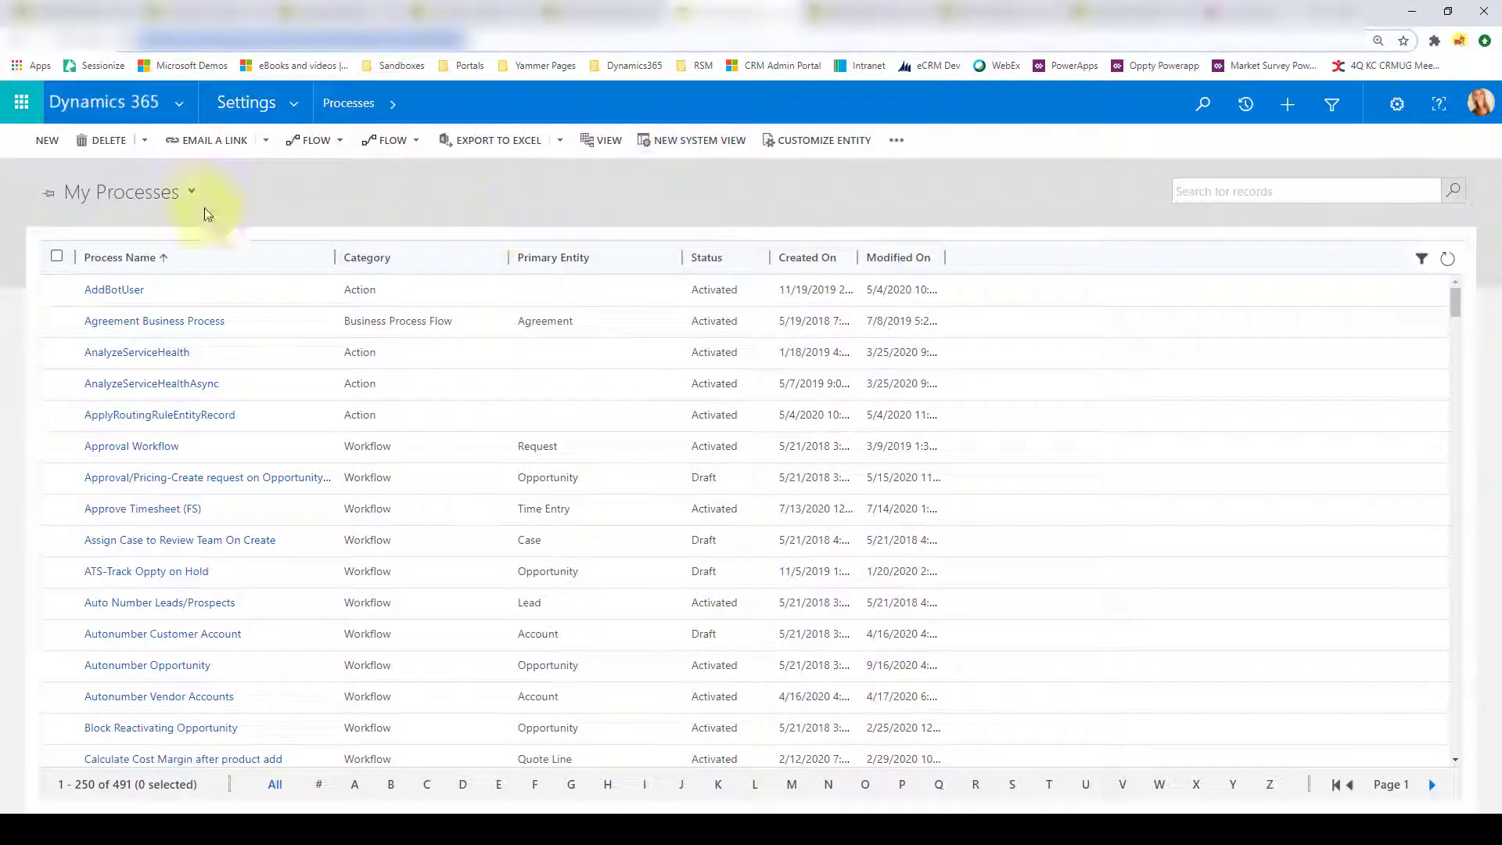
click(261, 106)
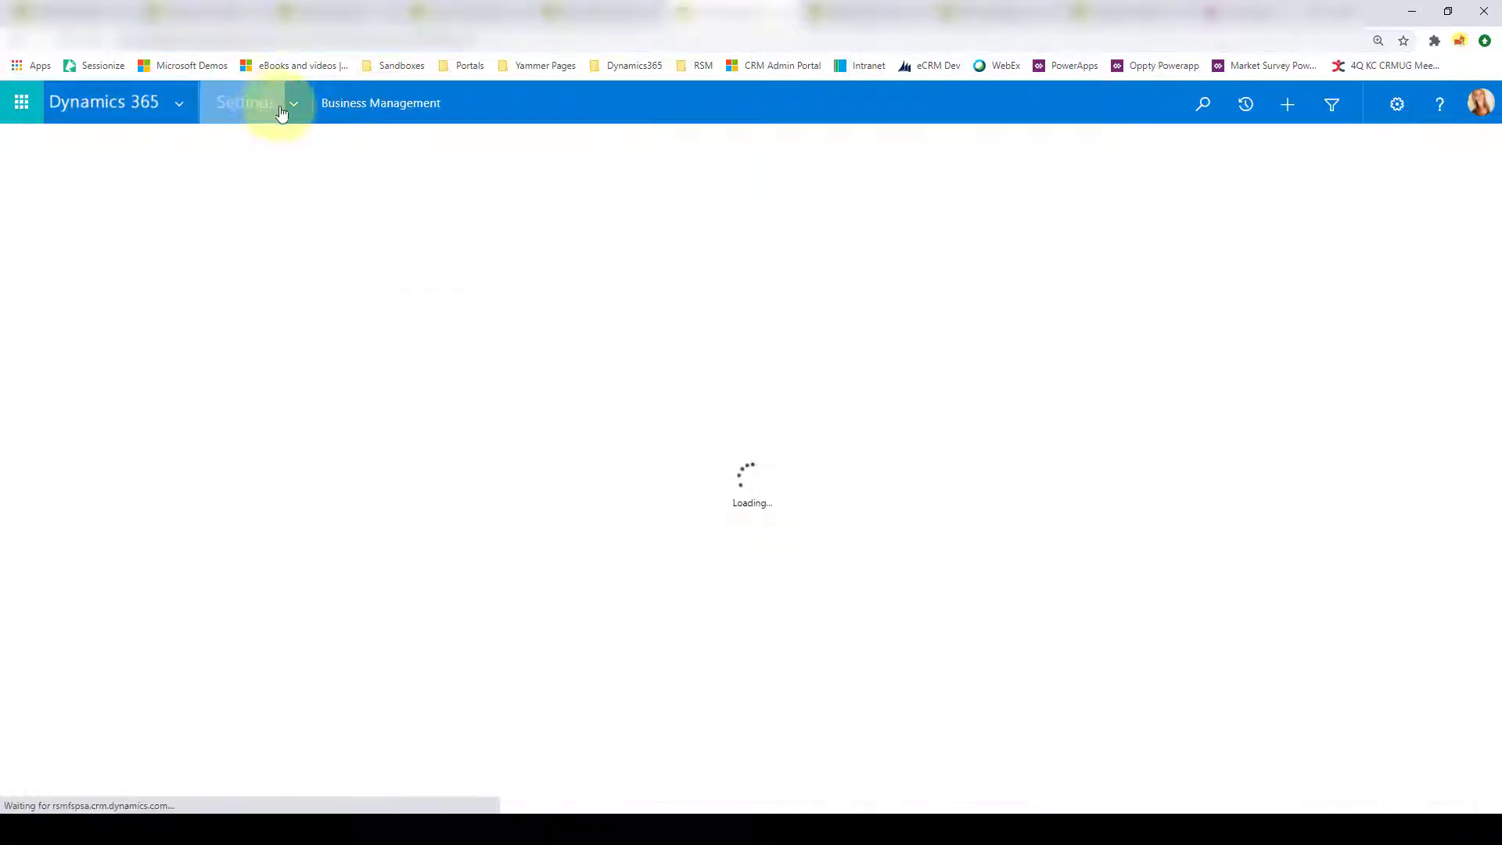
click(296, 107)
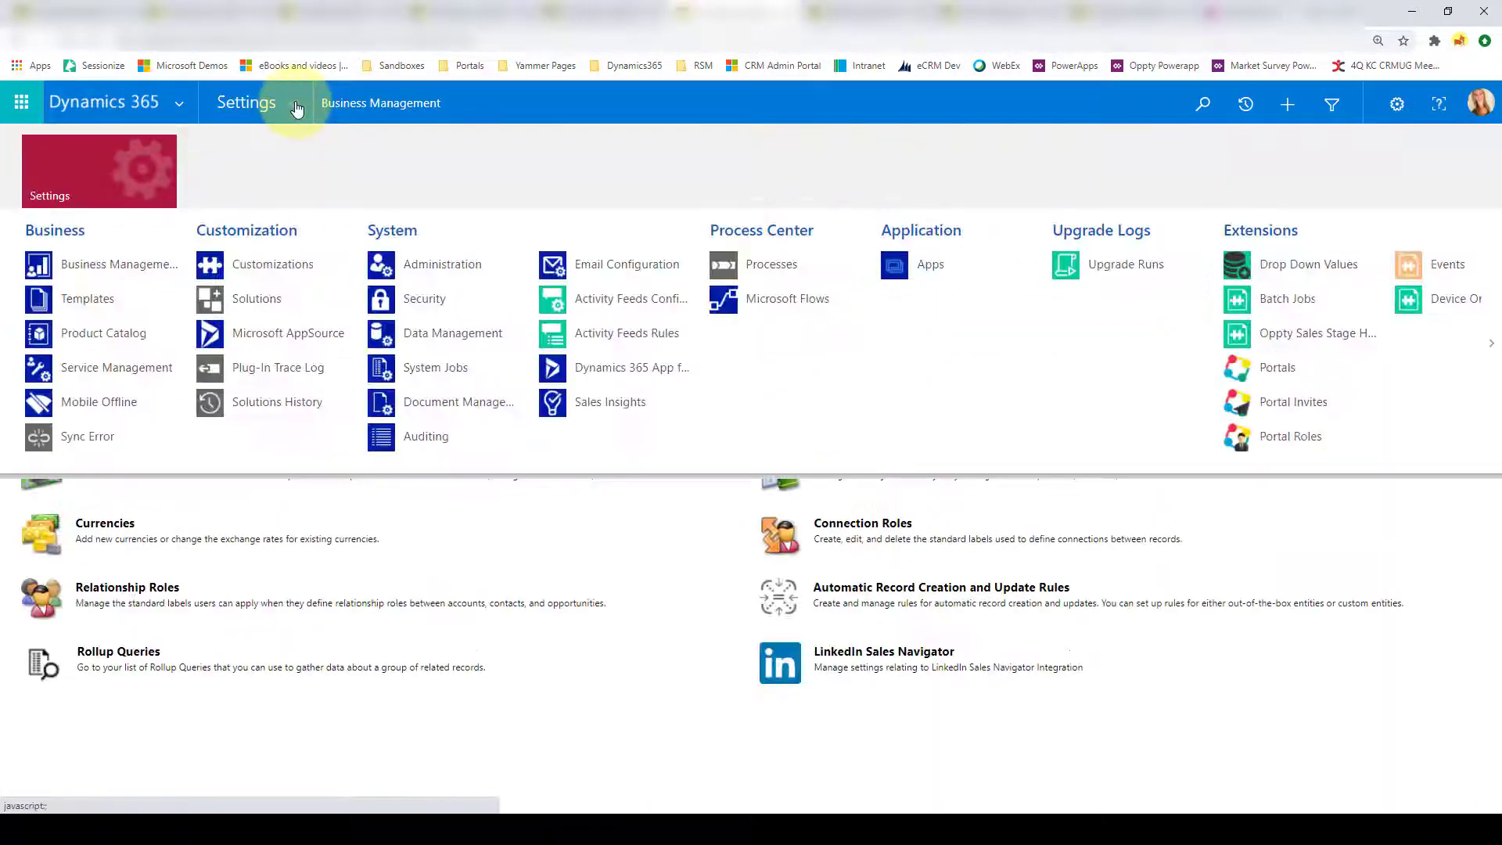
click(750, 269)
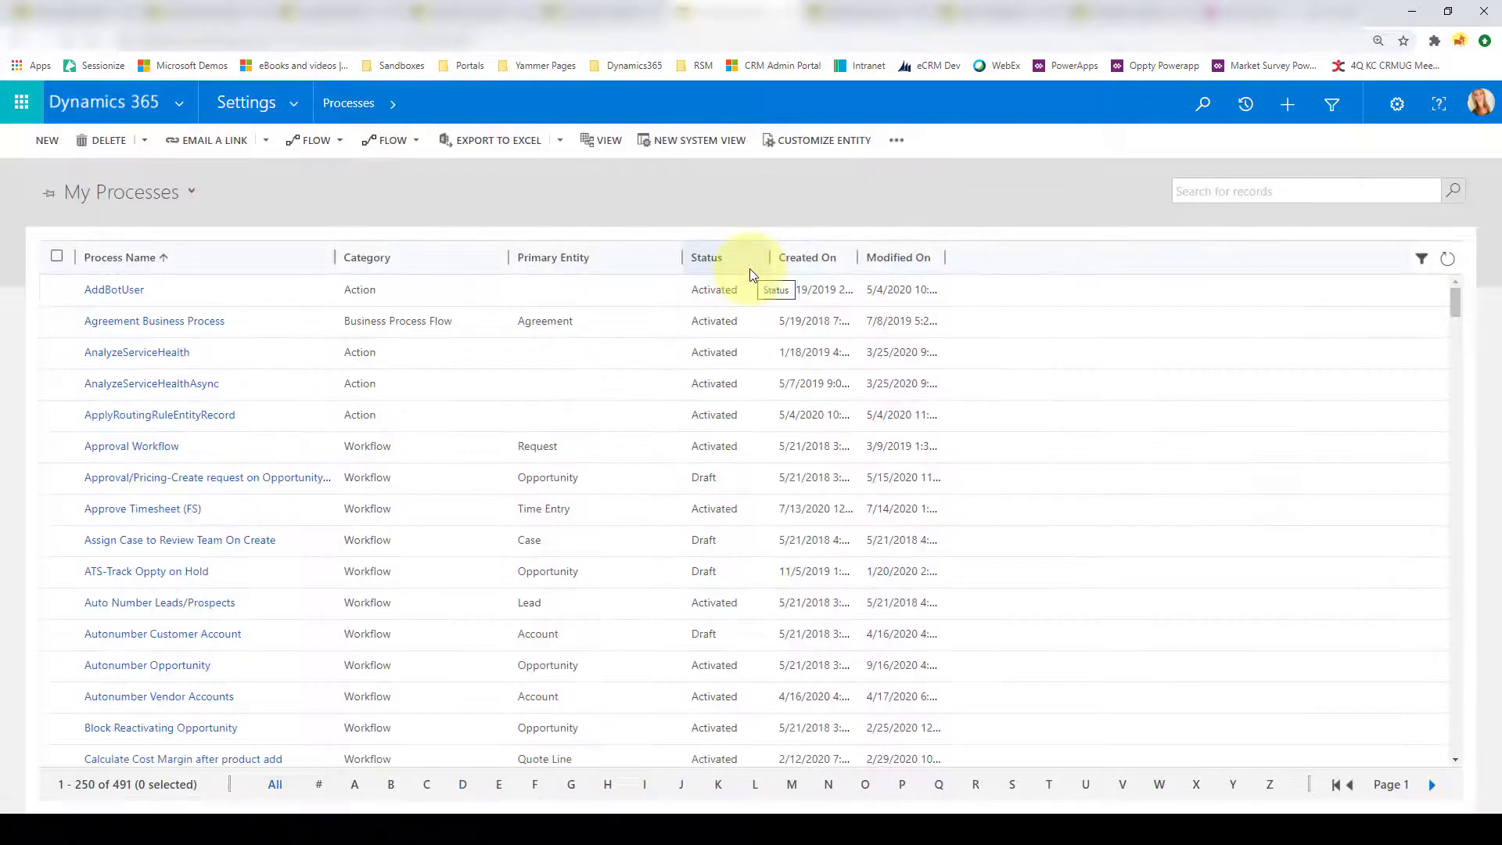
Step: Create a blank workflow process named "Case Escalation" for the Case entity, with running in the background turned off
click(48, 144)
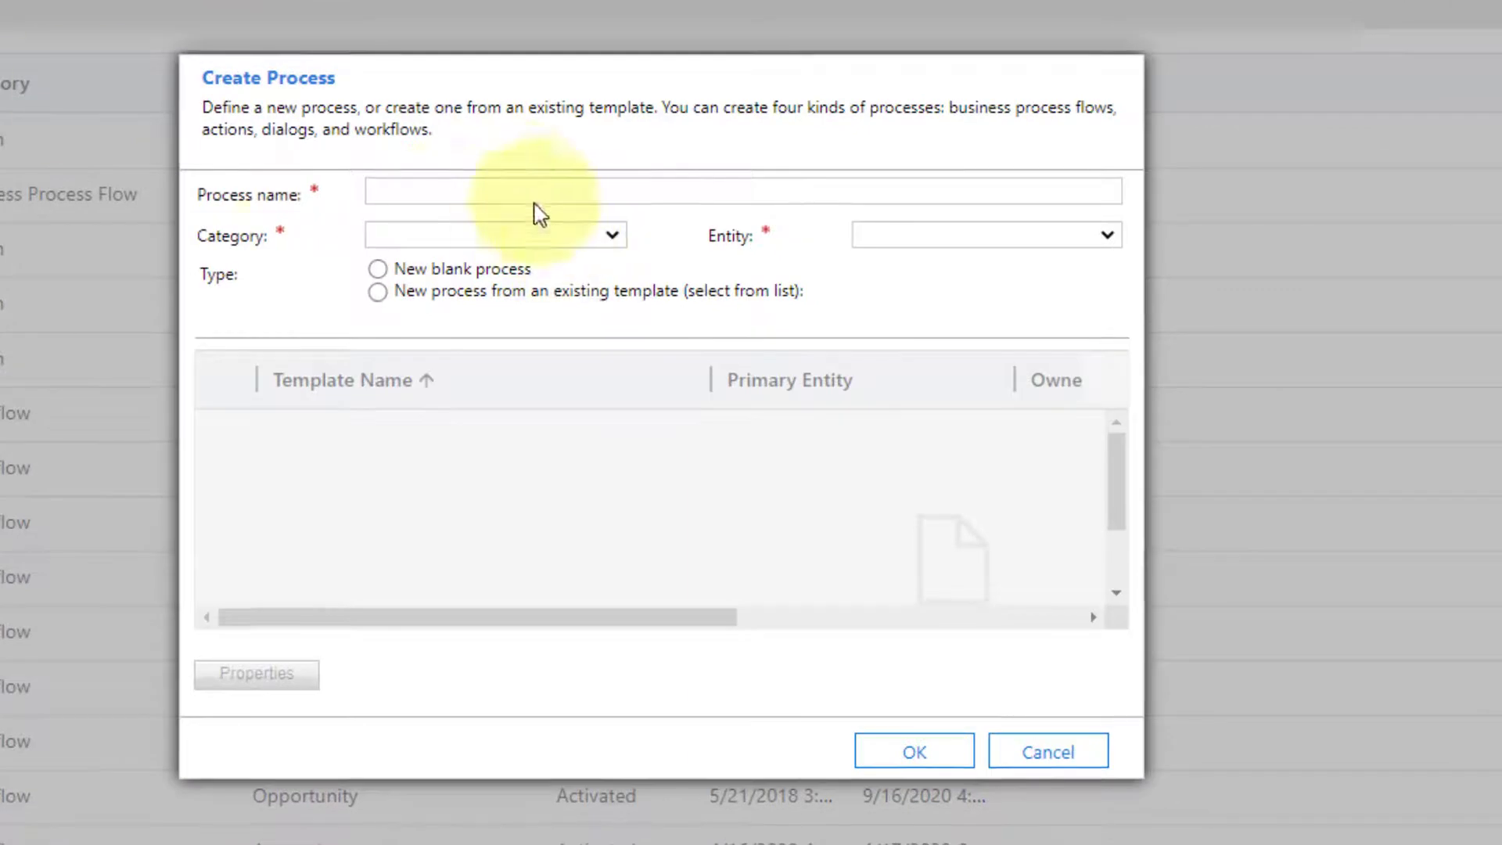
click(522, 190)
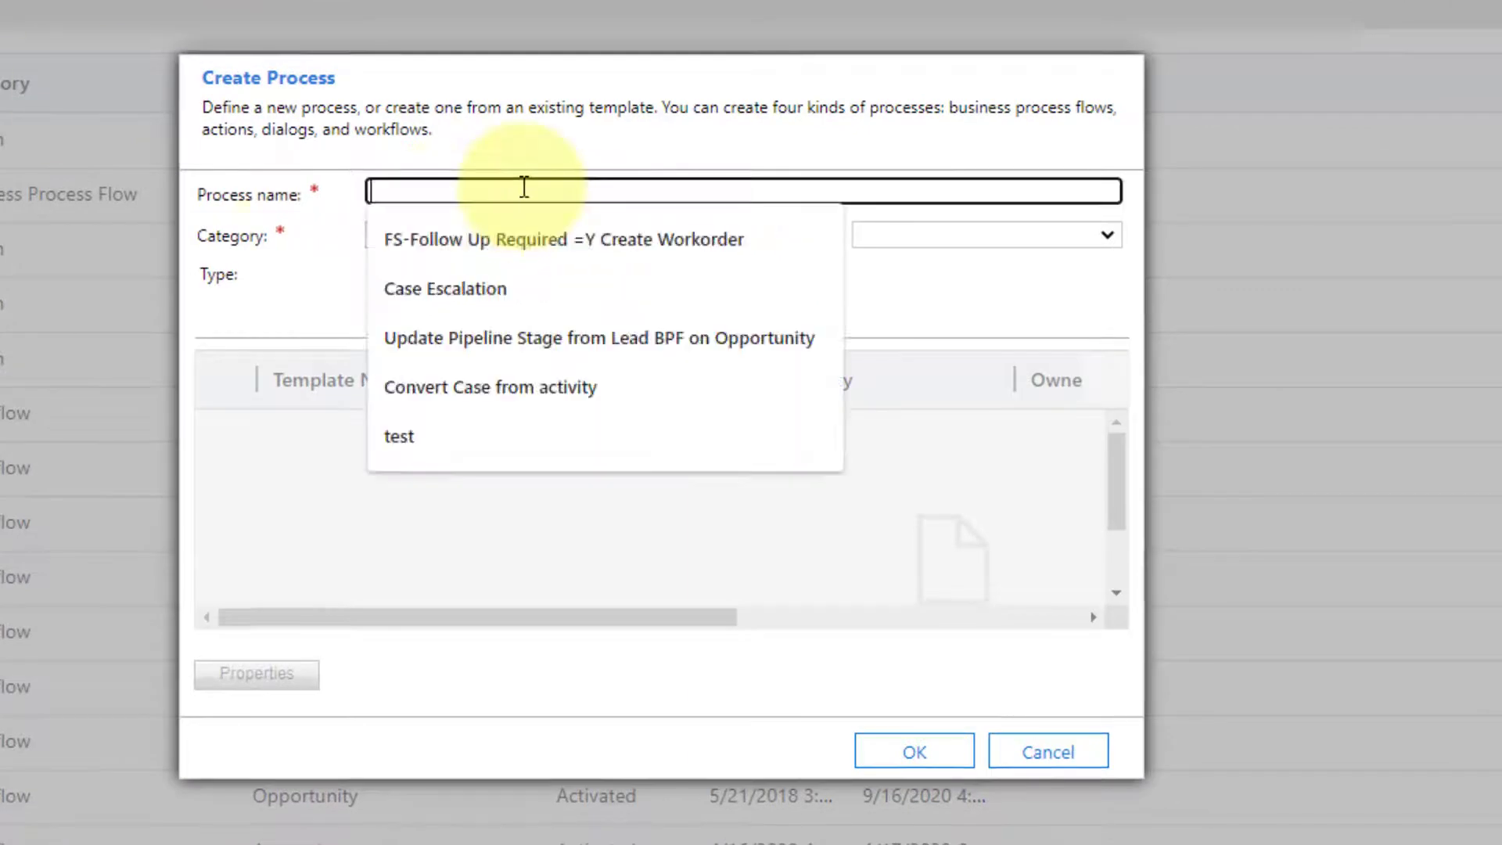
click(486, 298)
click(477, 234)
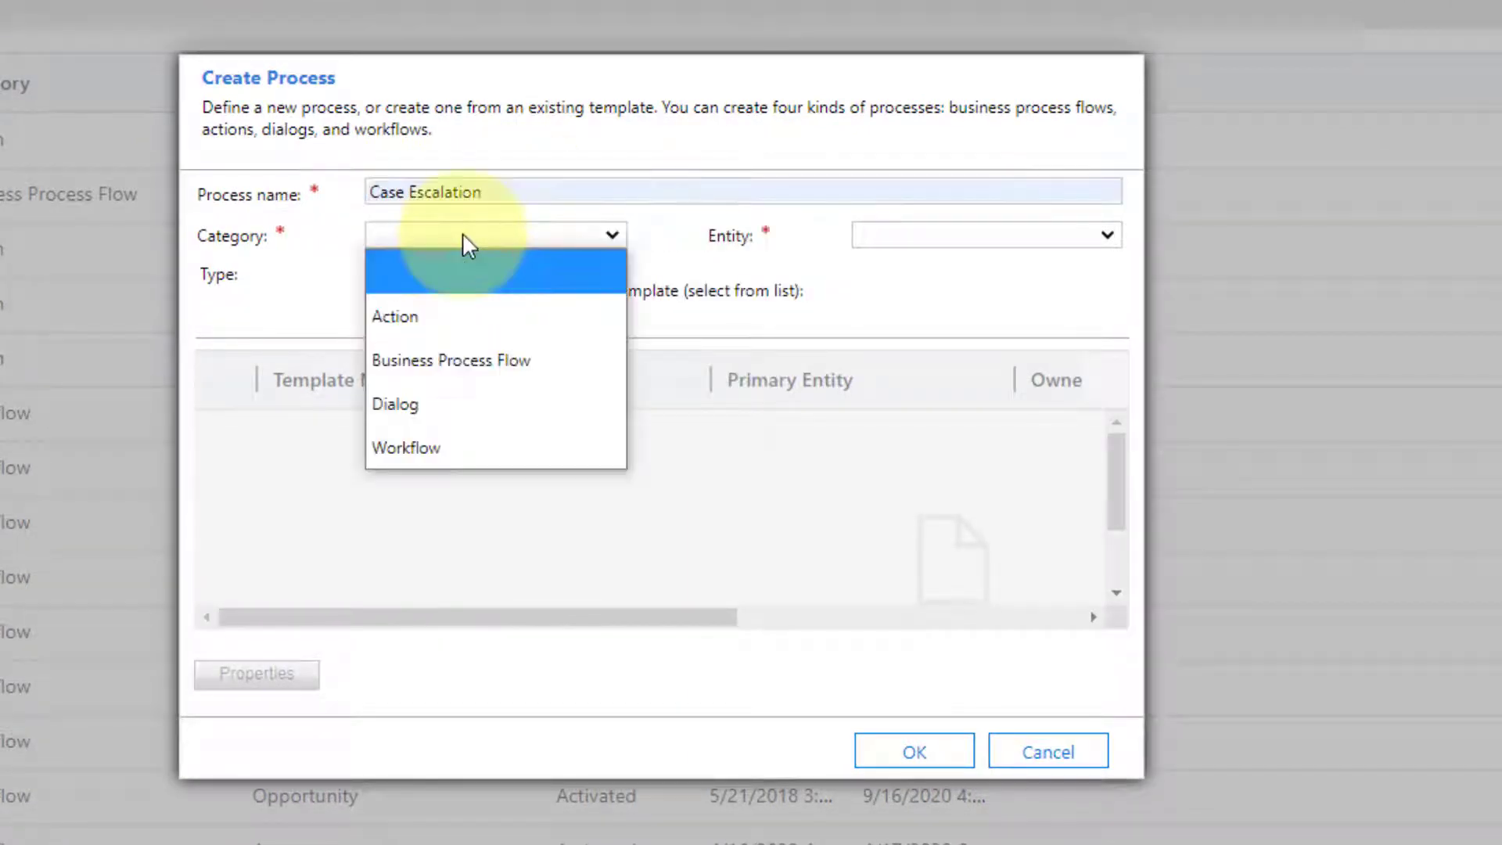
click(546, 447)
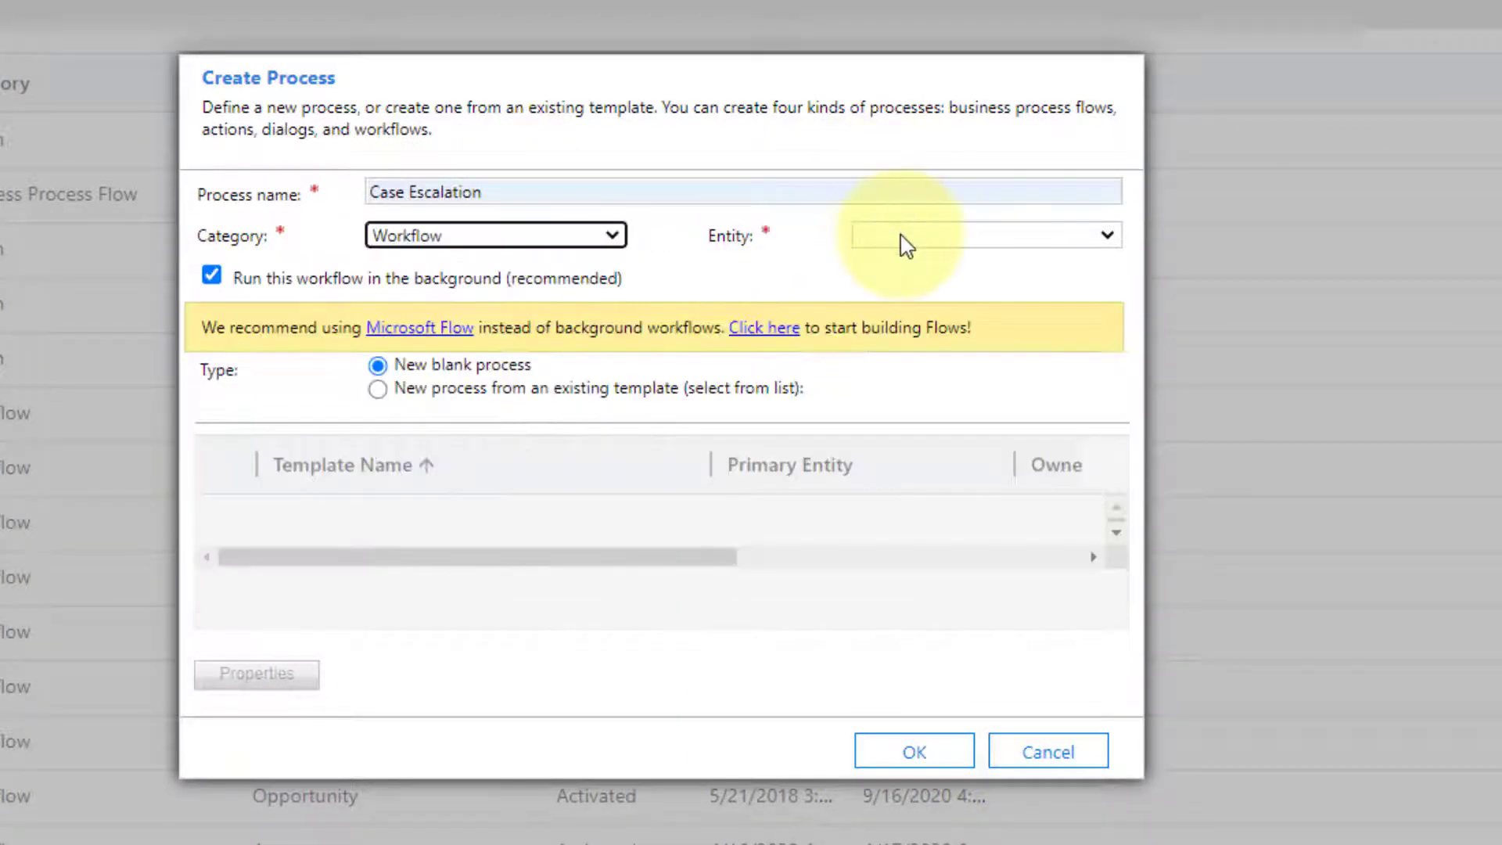
click(904, 241)
click(900, 241)
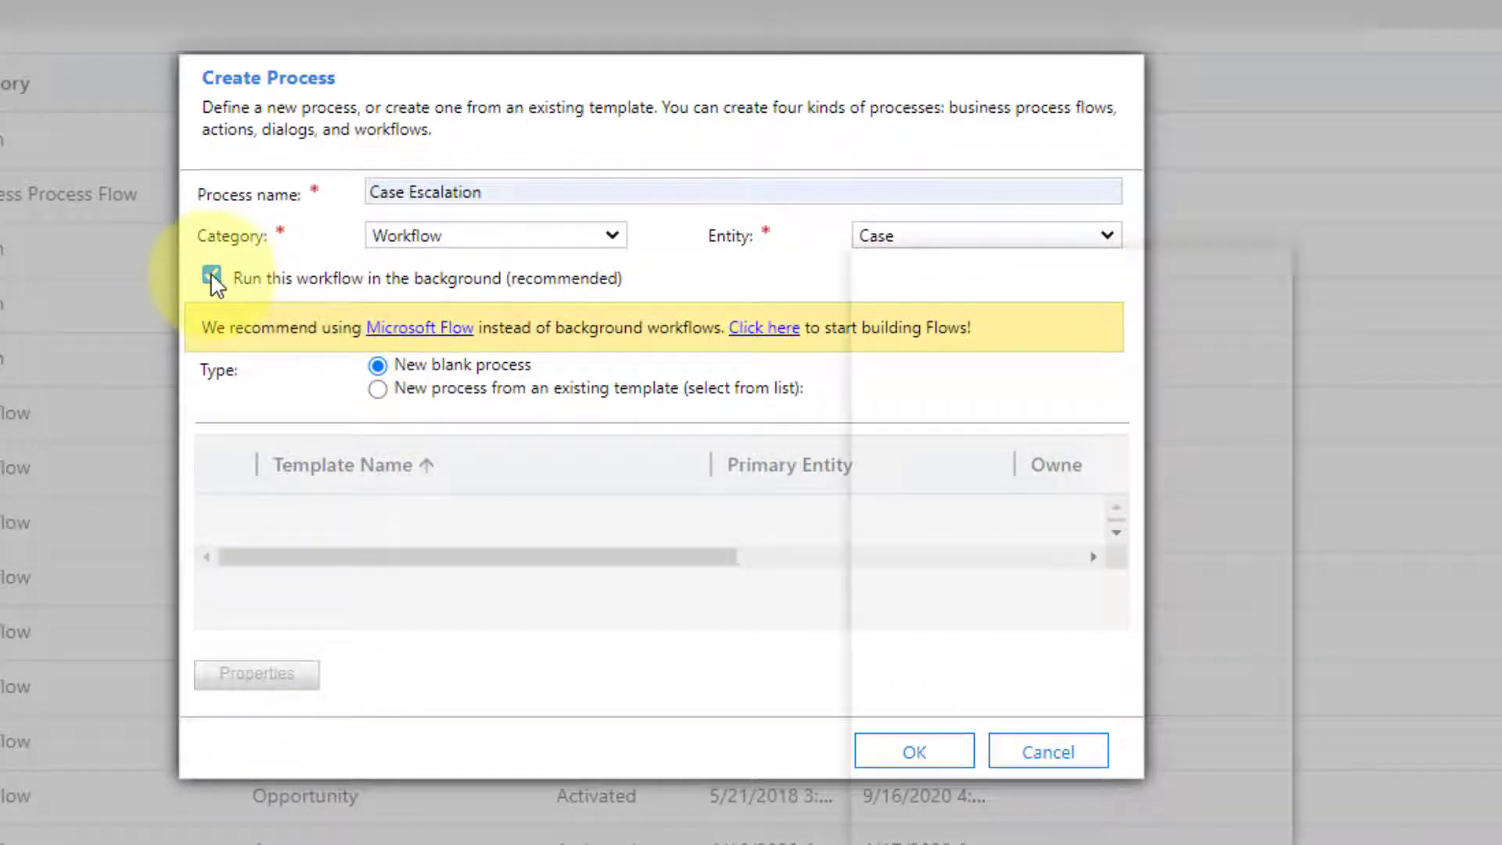
click(211, 276)
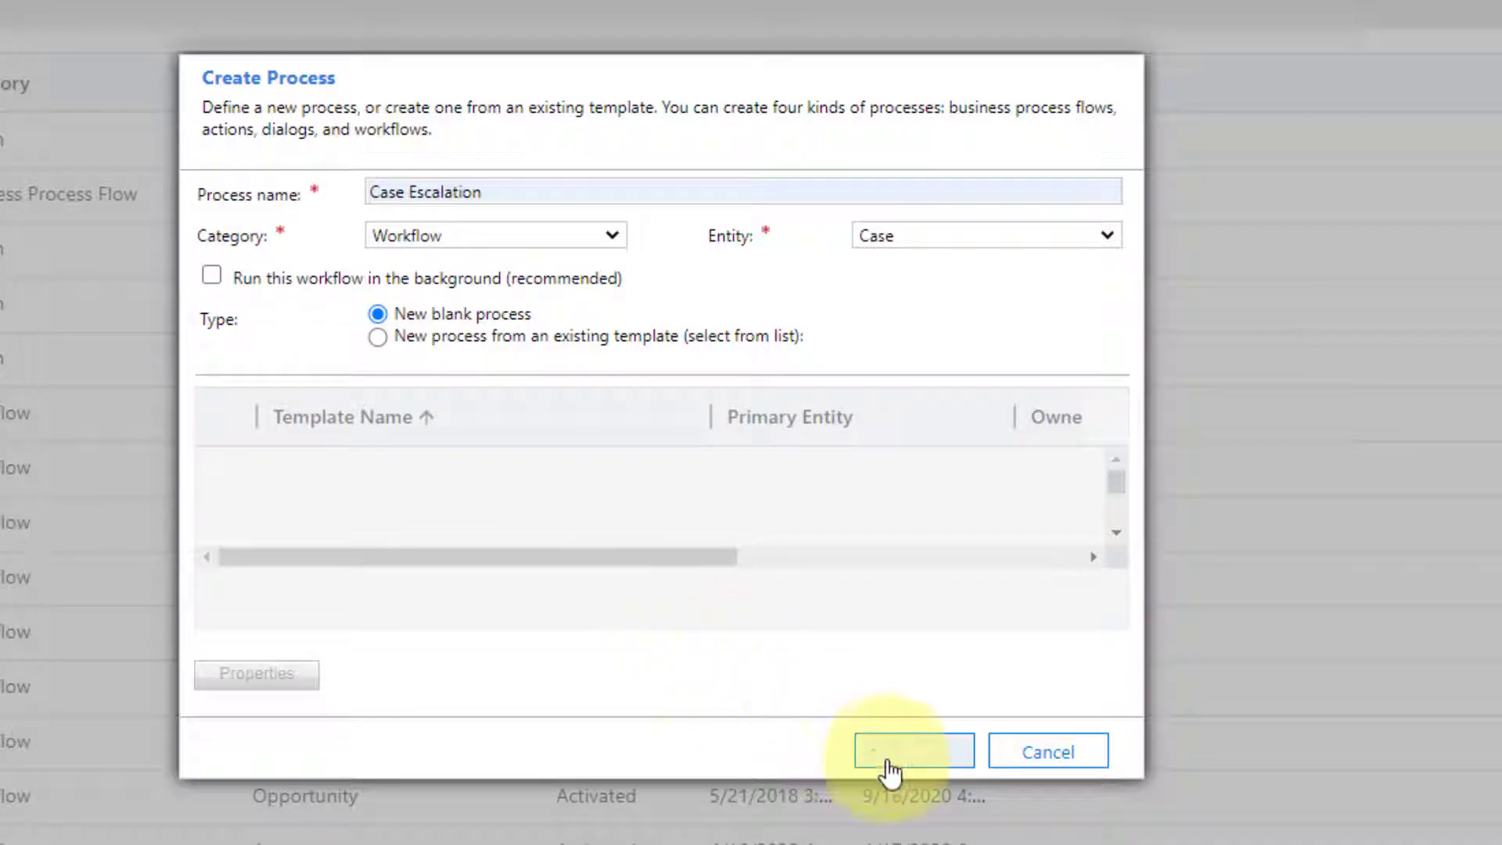
click(914, 751)
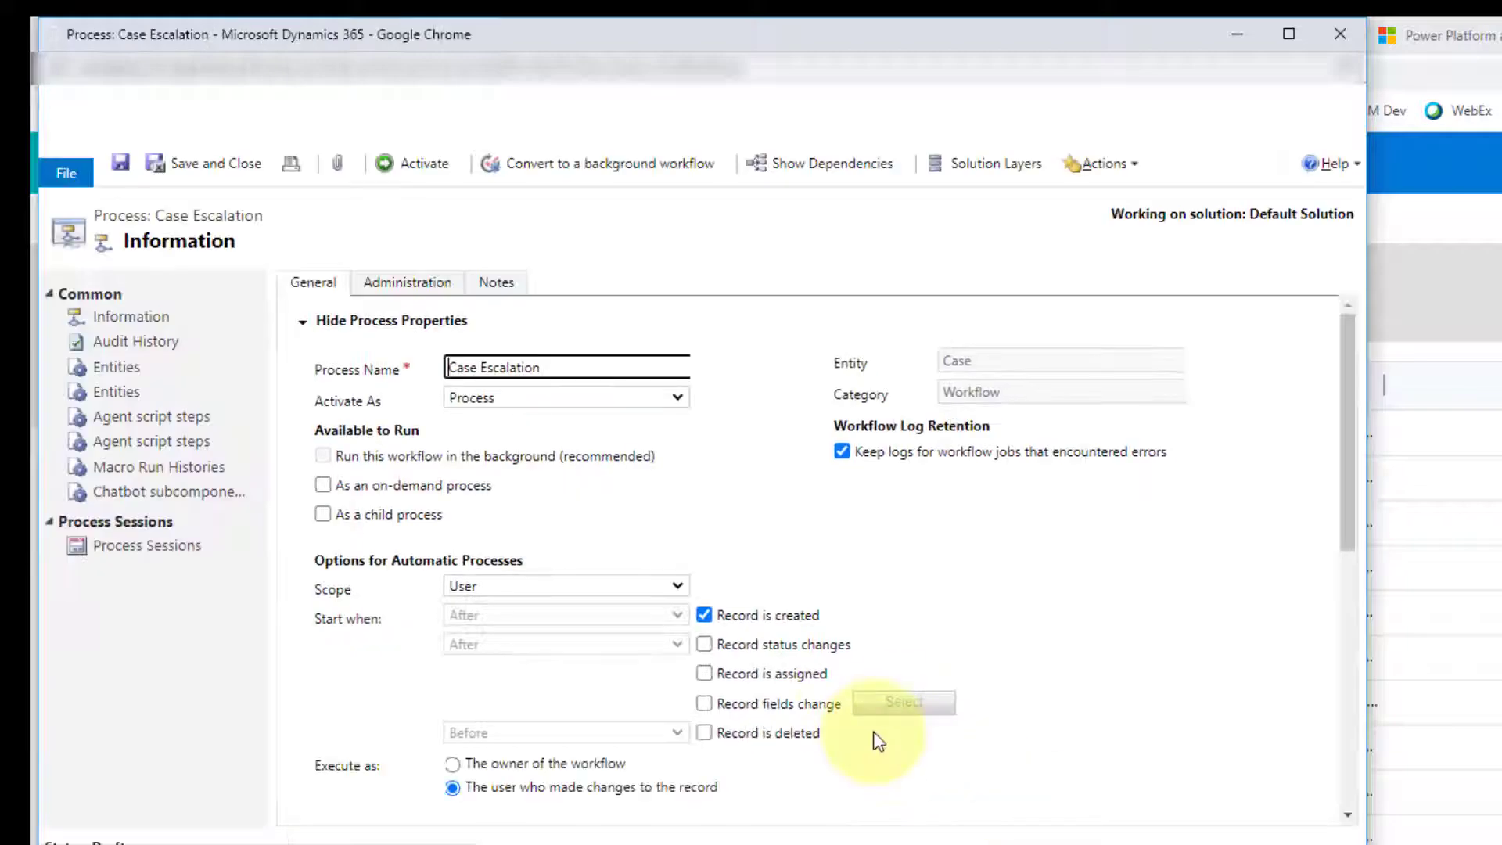
Step: Set the workflow's scope to Organization and make it start on record field changes instead of record creation
click(661, 585)
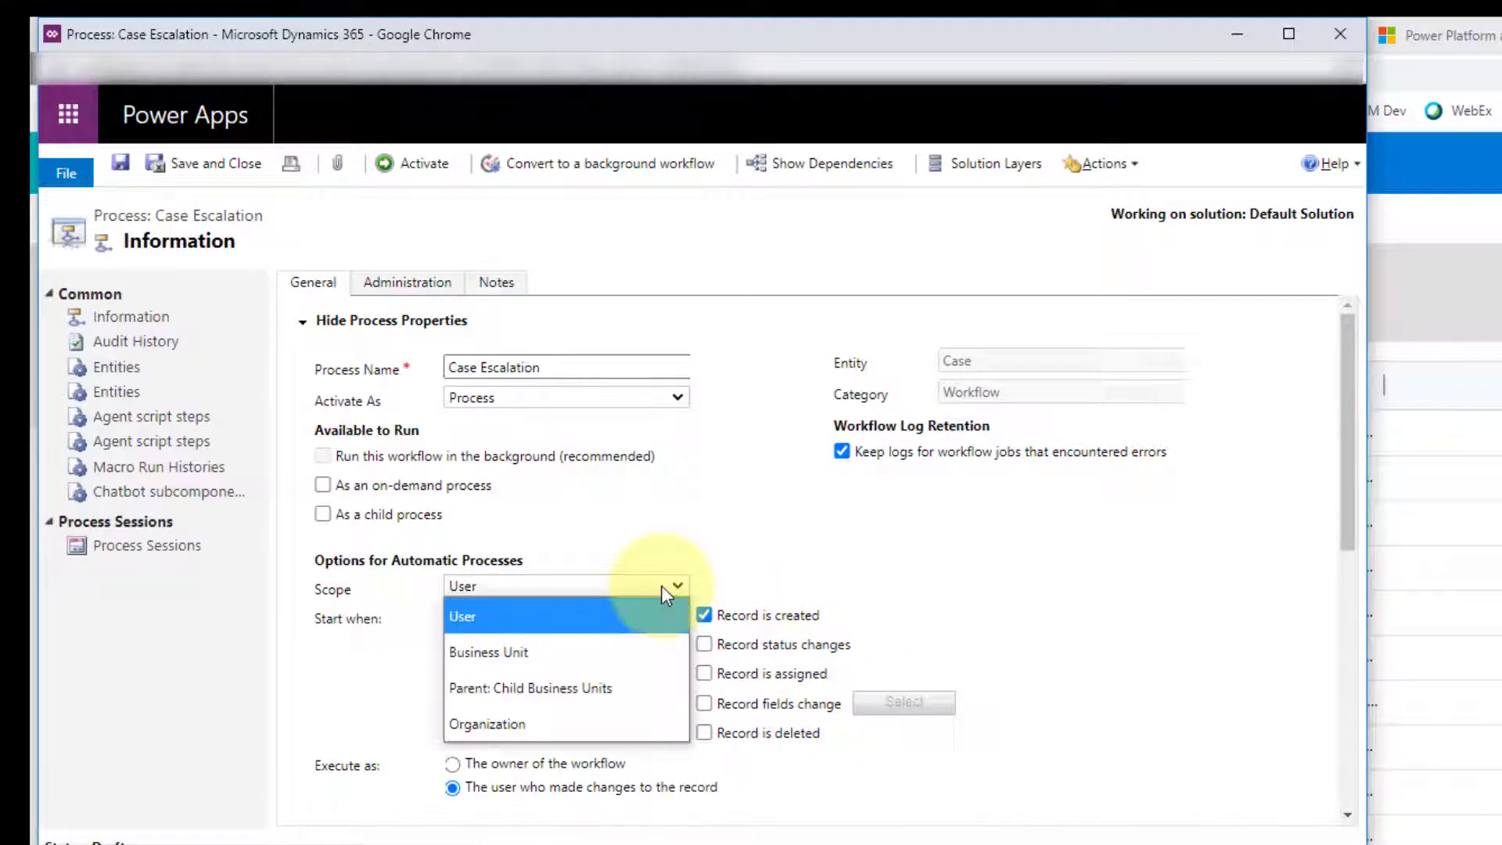
click(563, 724)
click(704, 615)
click(704, 703)
Step: Choose Escalate Case to as the field the workflow monitors for changes
click(905, 702)
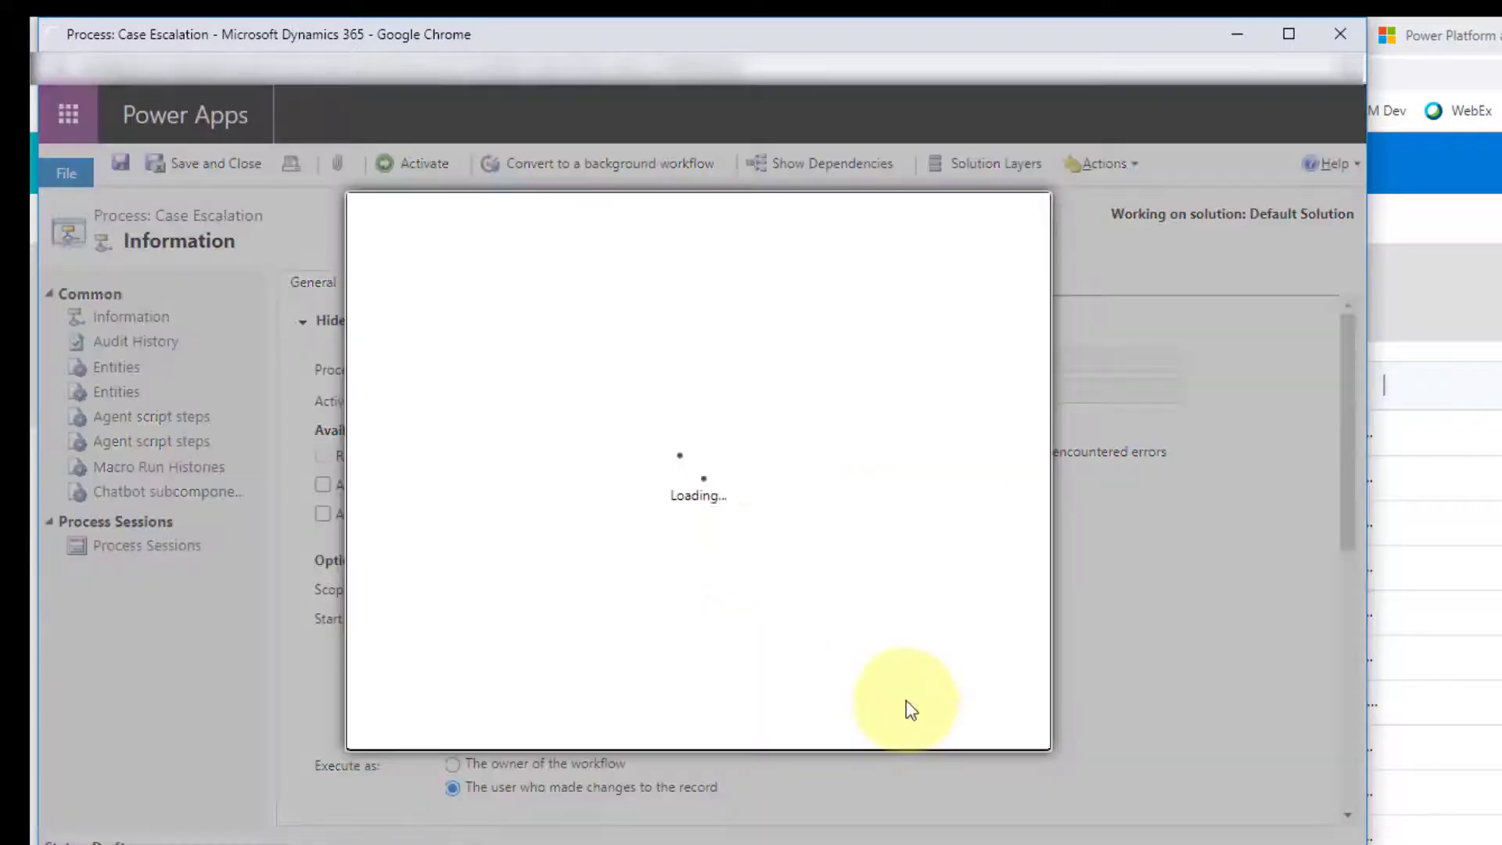
scroll(773, 541, down, 6)
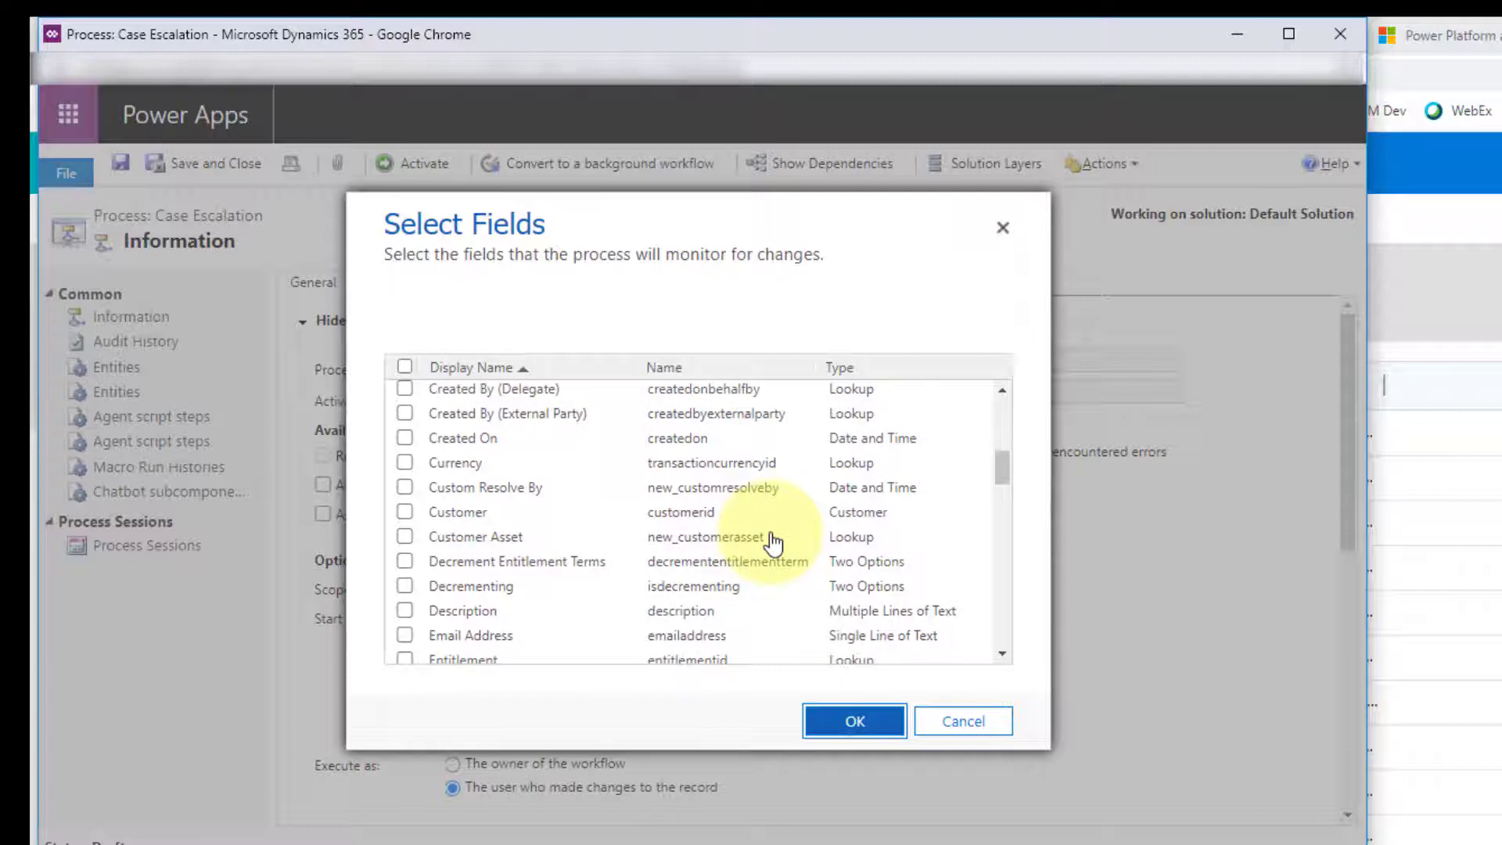
scroll(773, 542, down, 2)
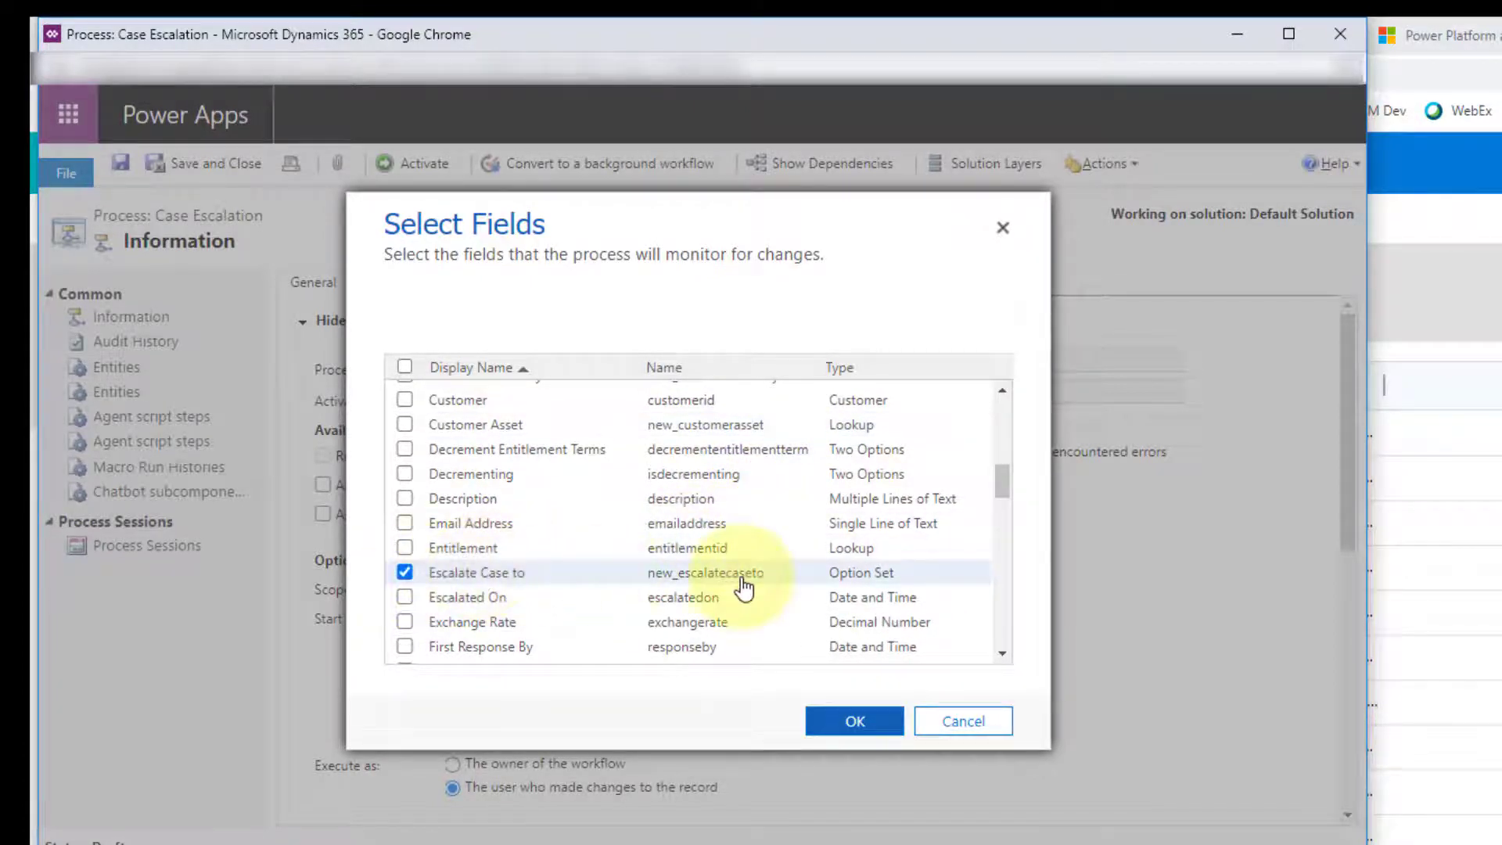
click(870, 734)
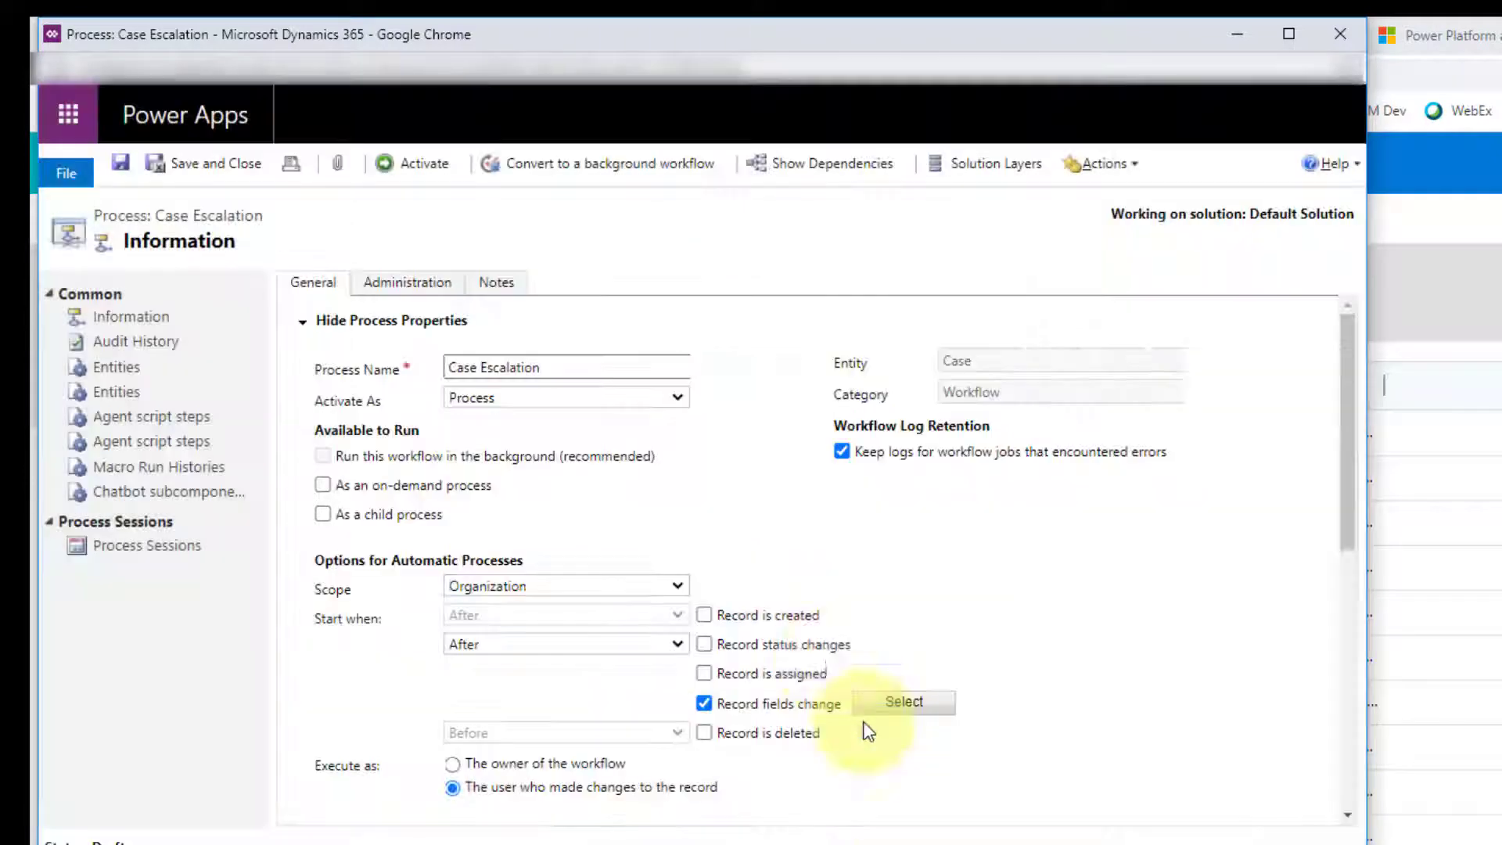
Step: Add a Check Condition step to the Case Escalation workflow
scroll(777, 610, down, 4)
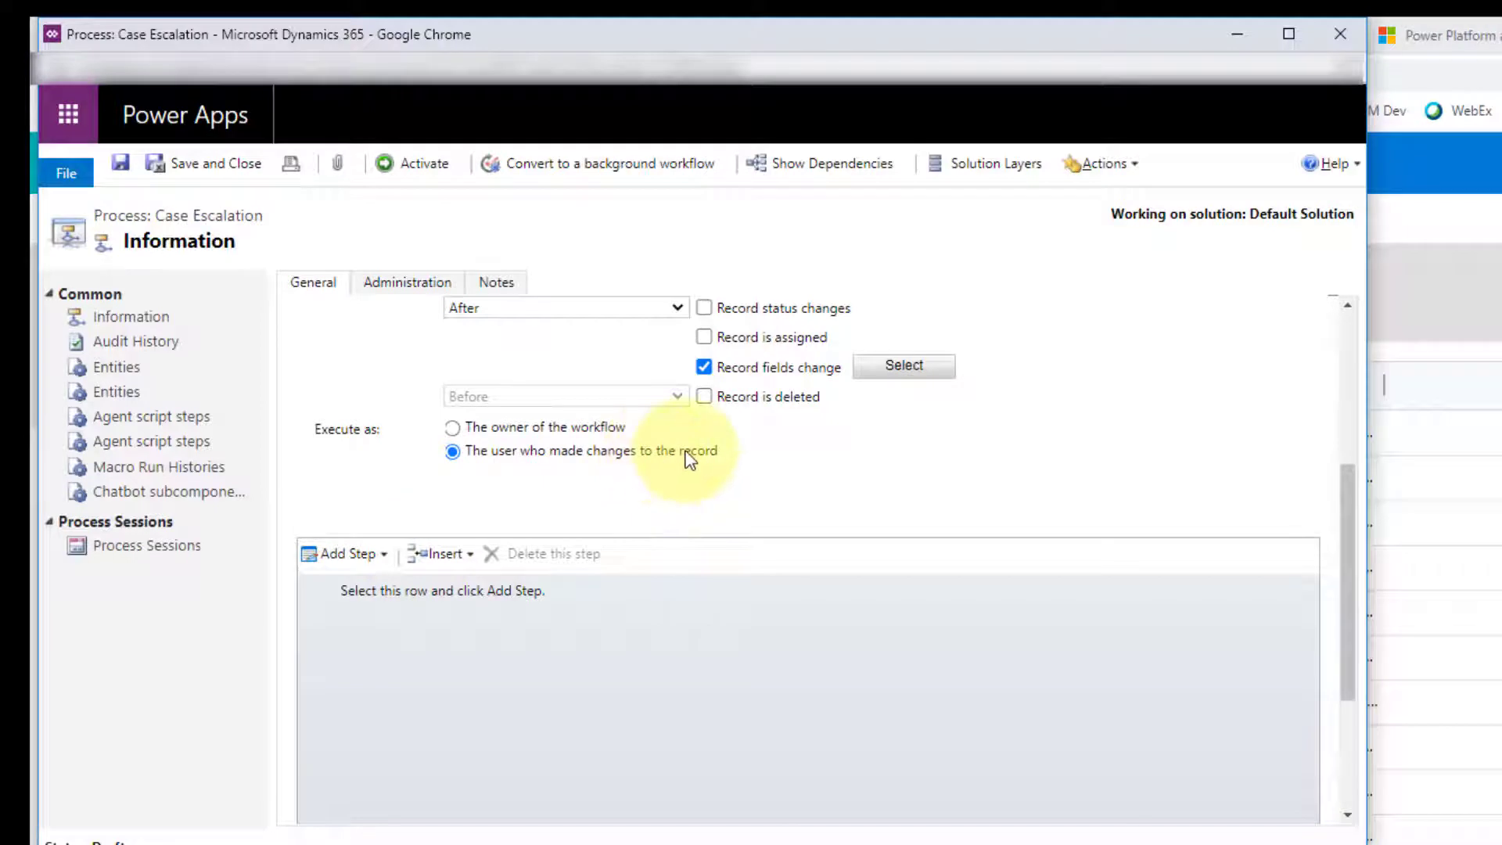
click(485, 590)
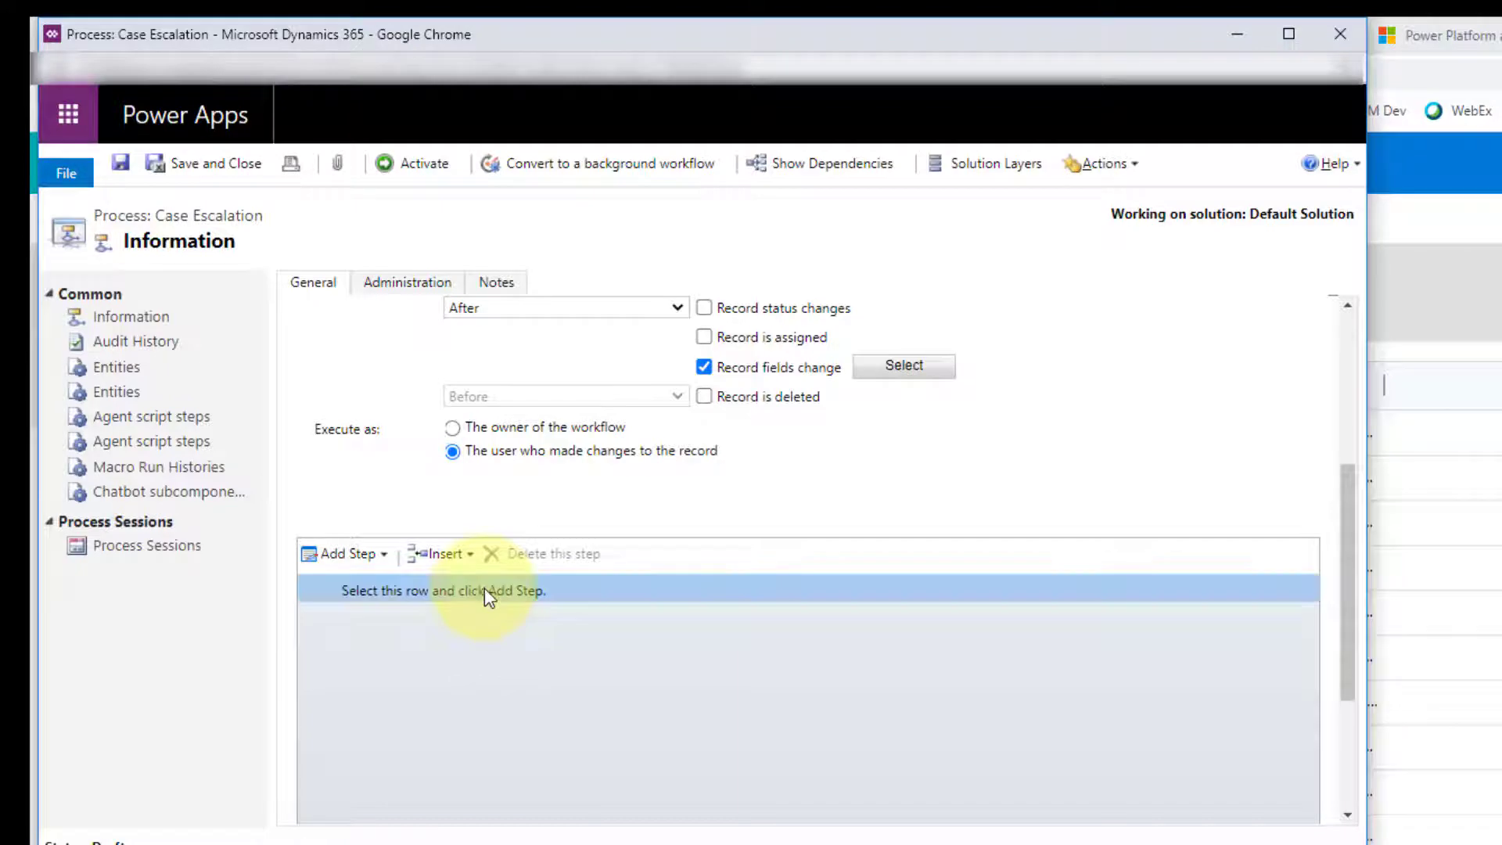
click(385, 555)
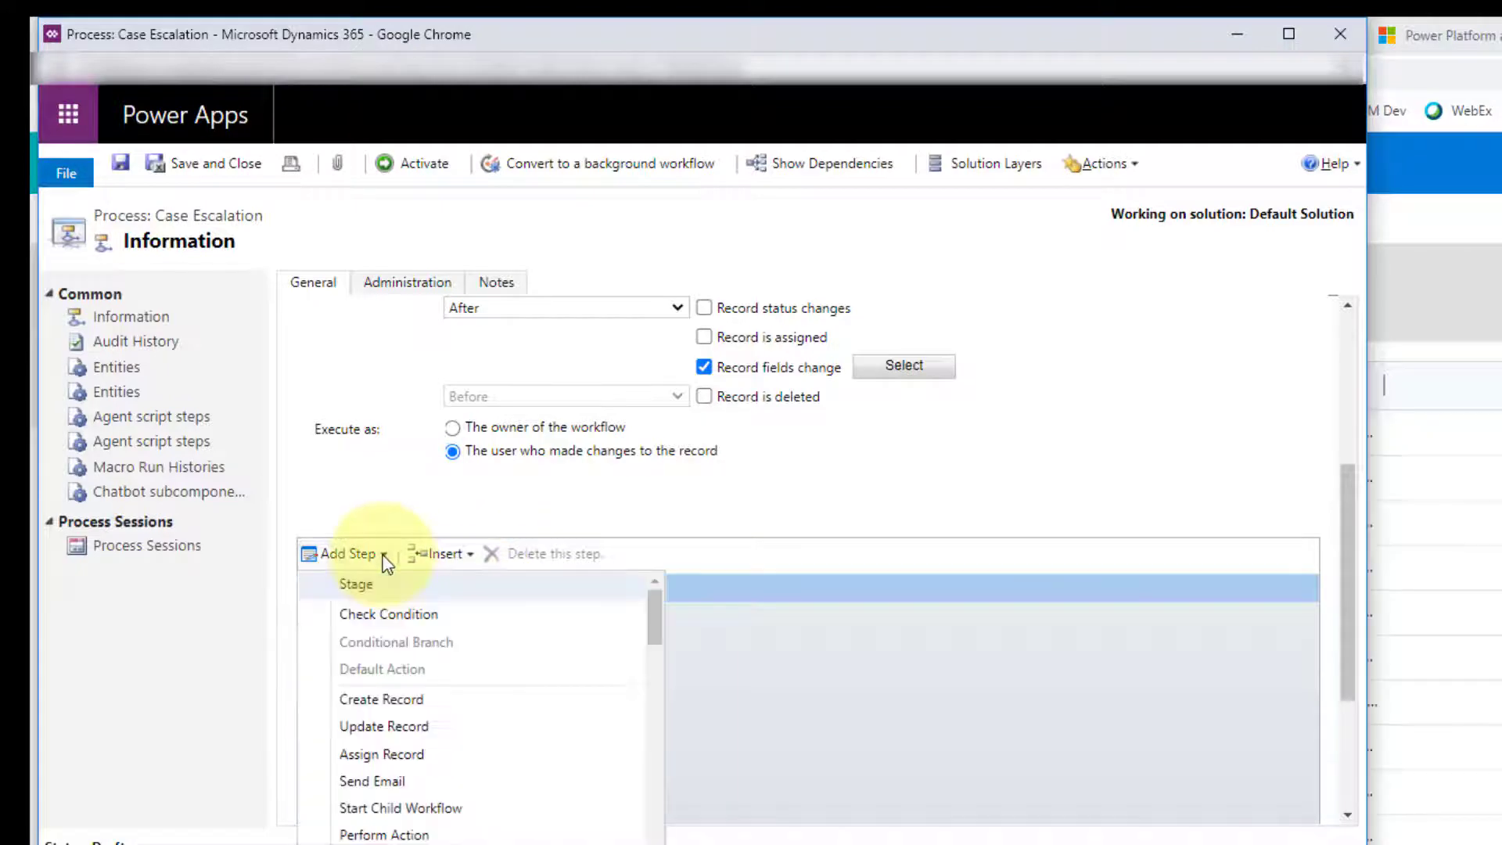
click(413, 618)
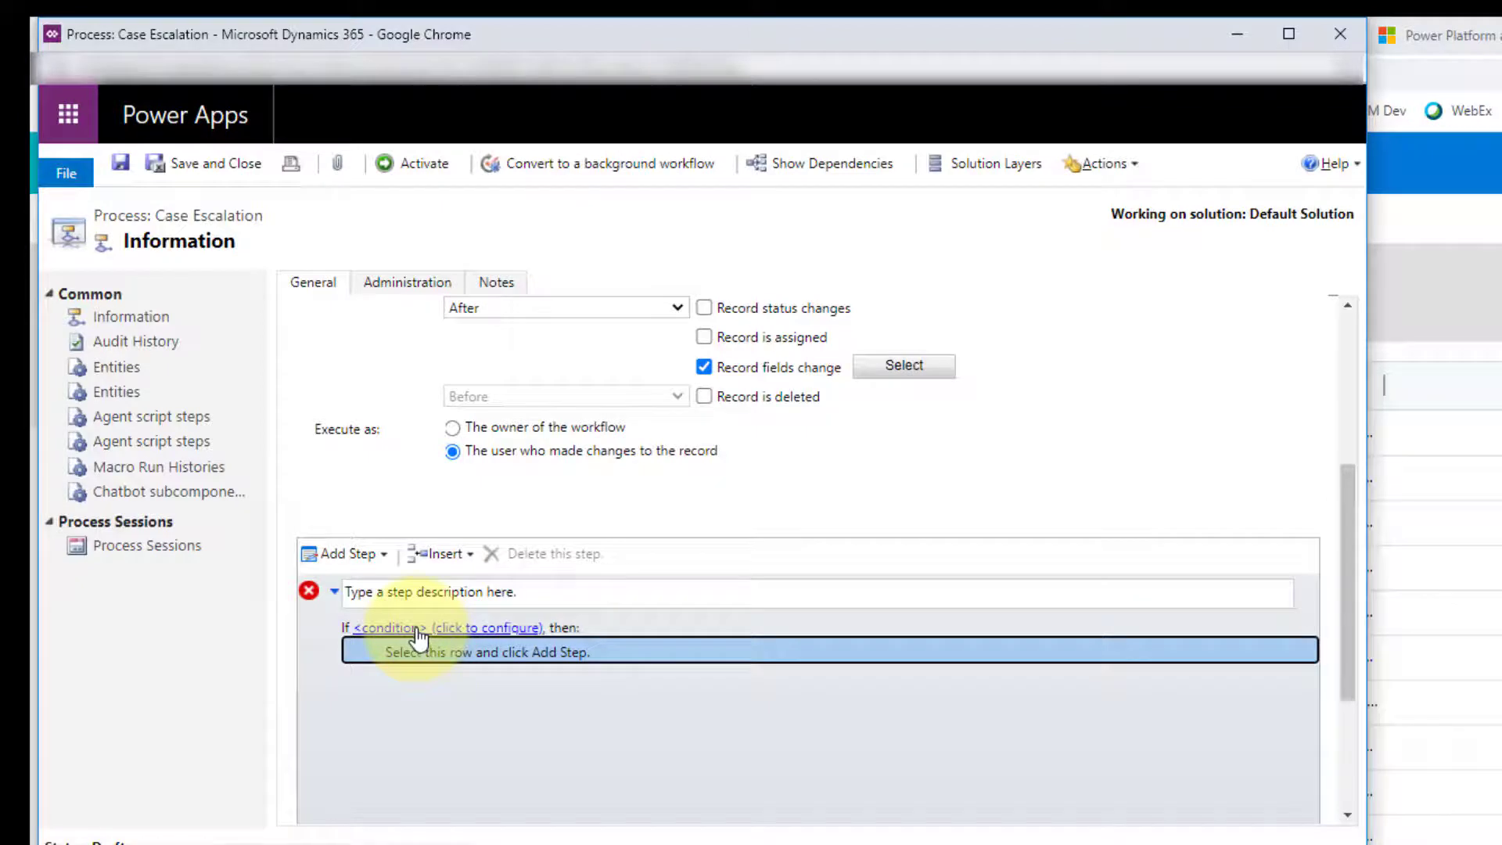
Step: Configure the condition's first clause so that the Case field Escalate Case to equals Tier 2 Support
click(416, 629)
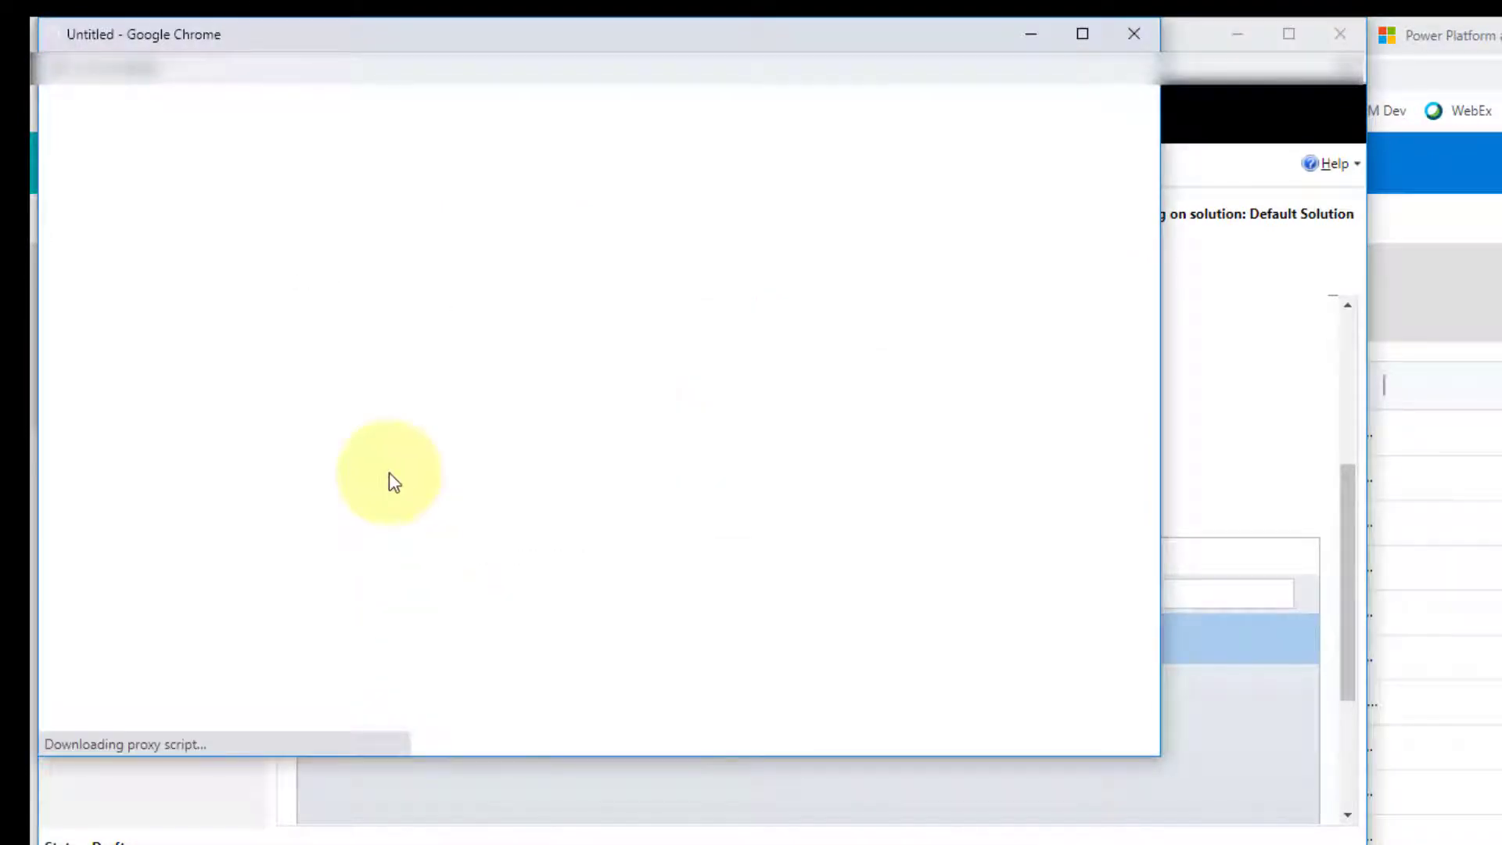
click(130, 203)
click(130, 204)
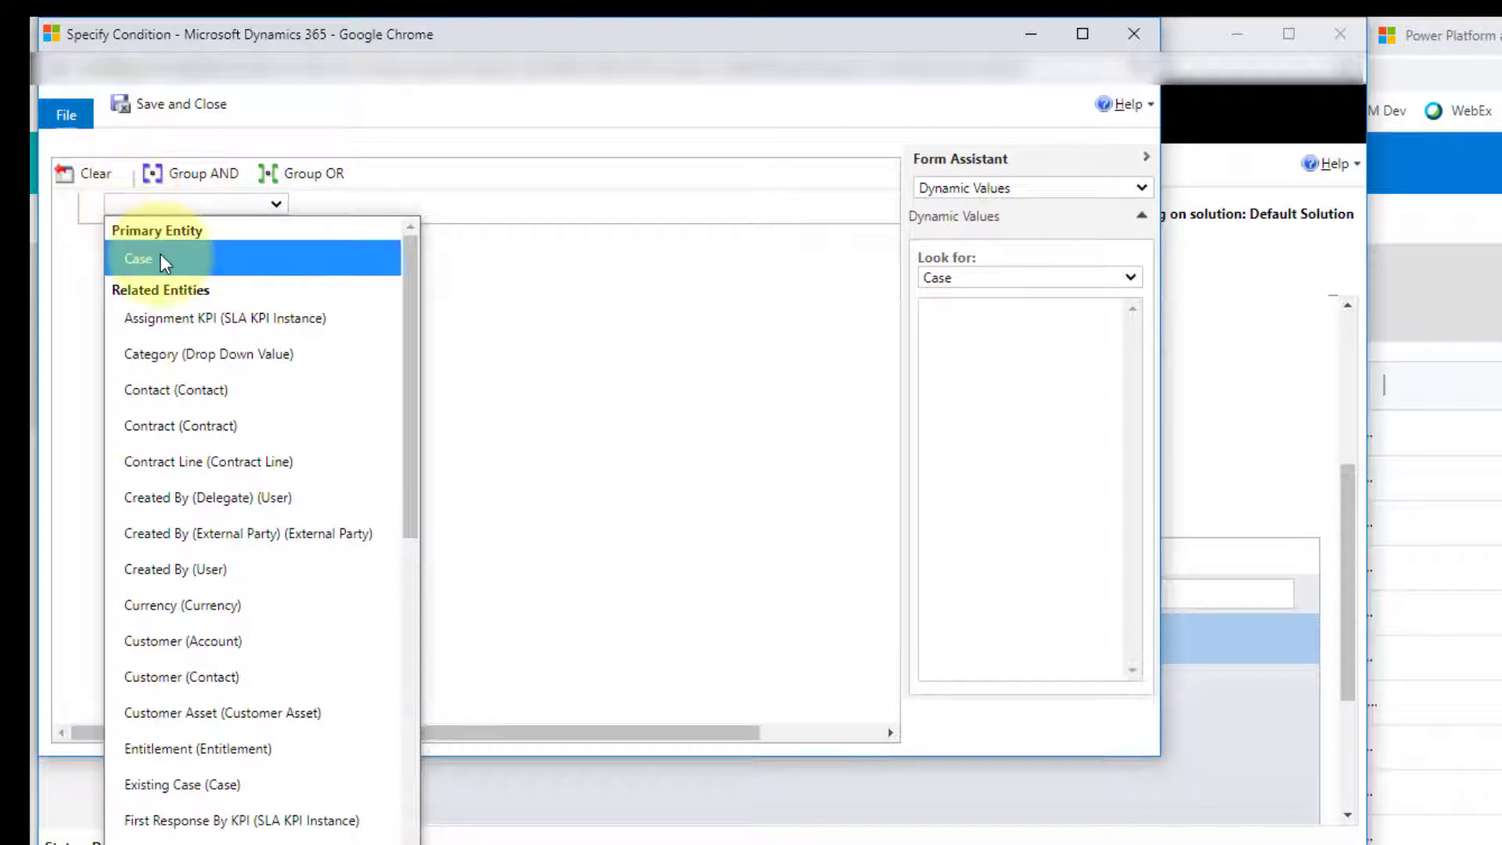
click(346, 227)
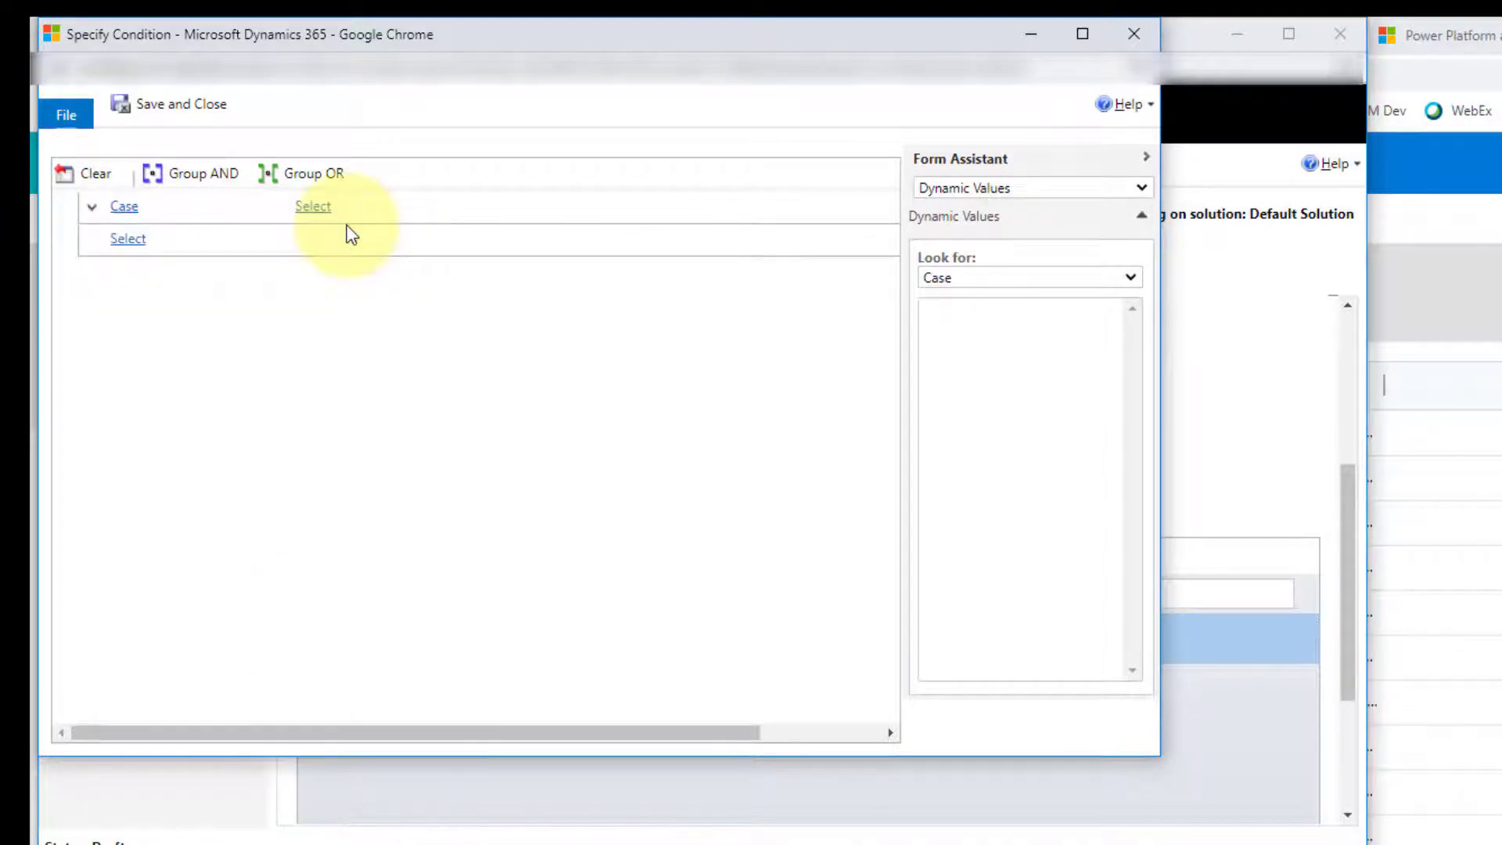
click(325, 208)
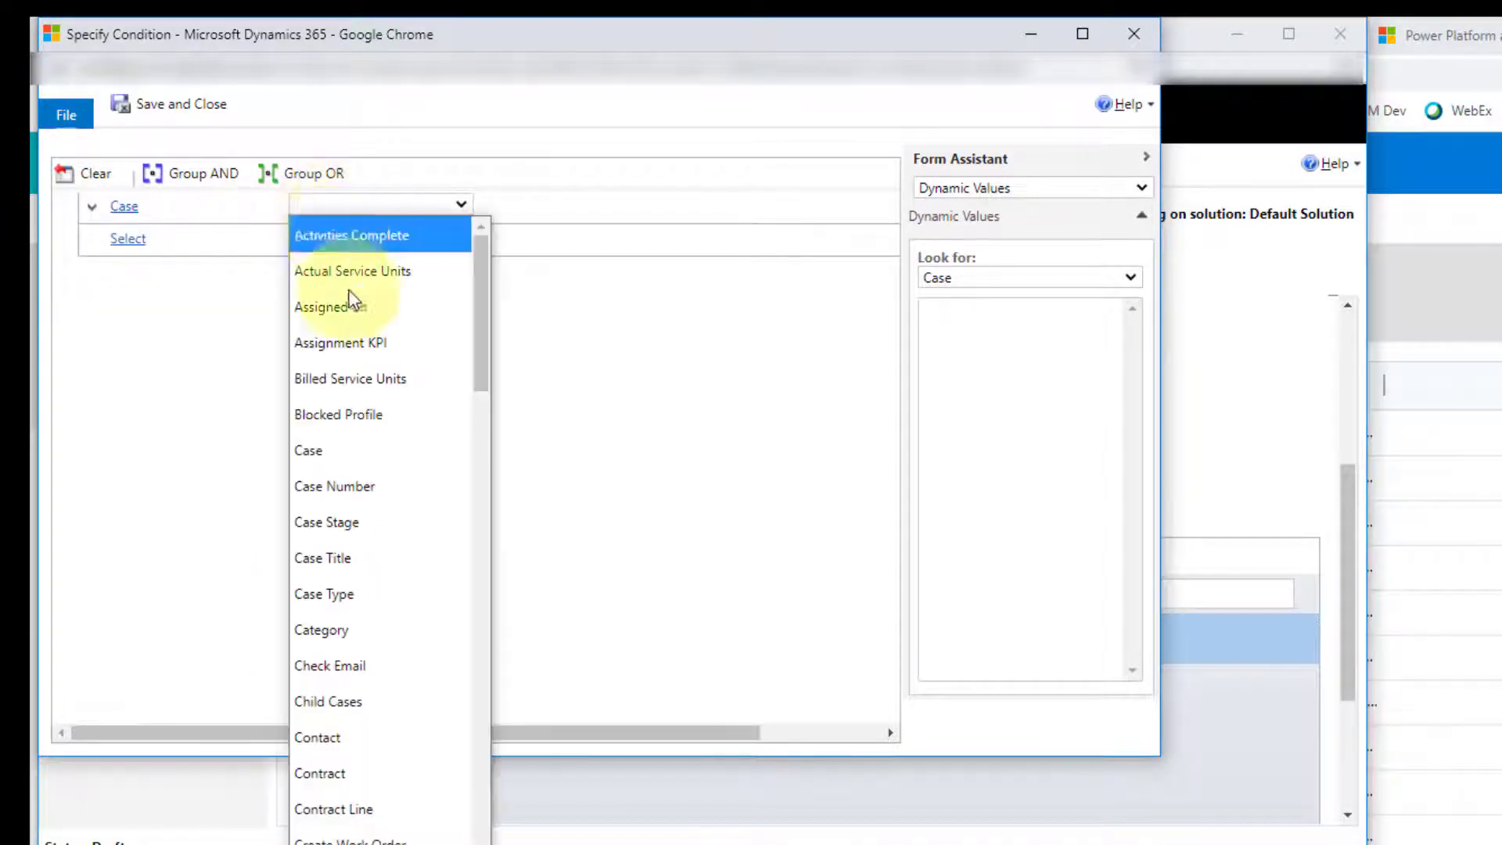
scroll(367, 509, down, 5)
scroll(365, 507, down, 3)
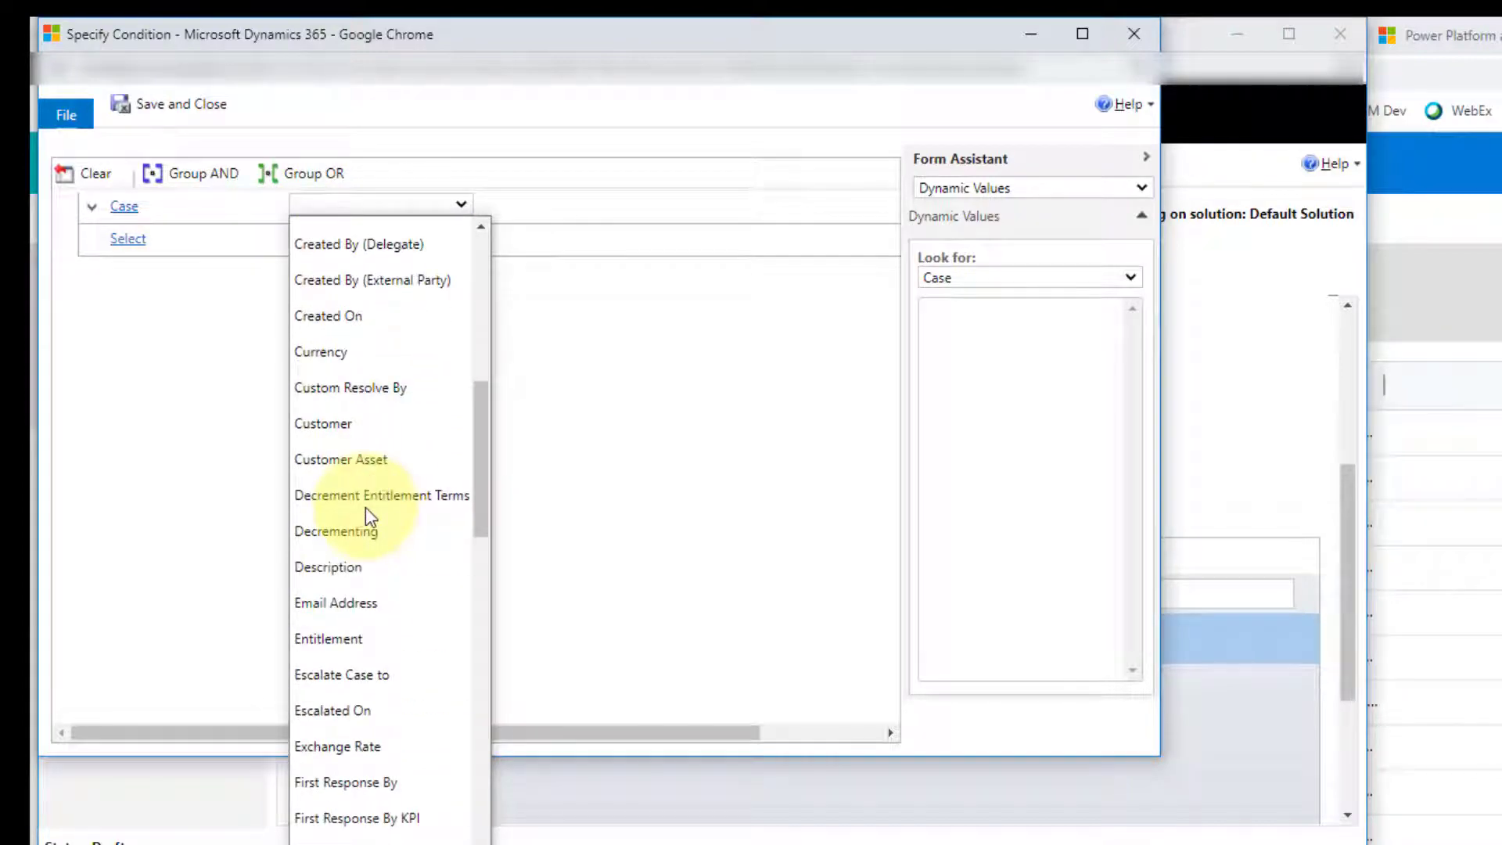
click(370, 668)
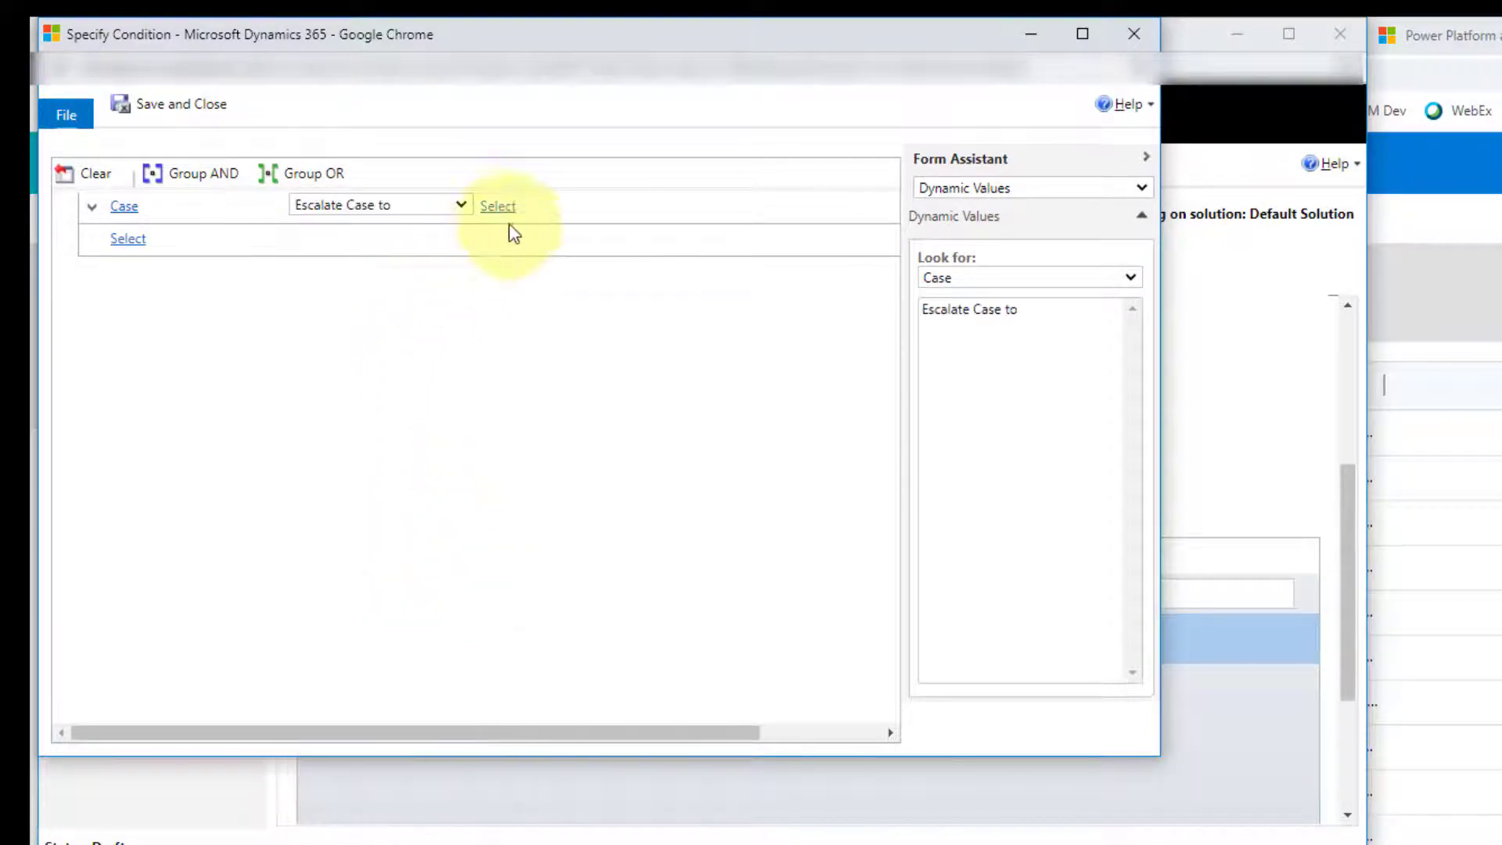
click(500, 207)
click(730, 225)
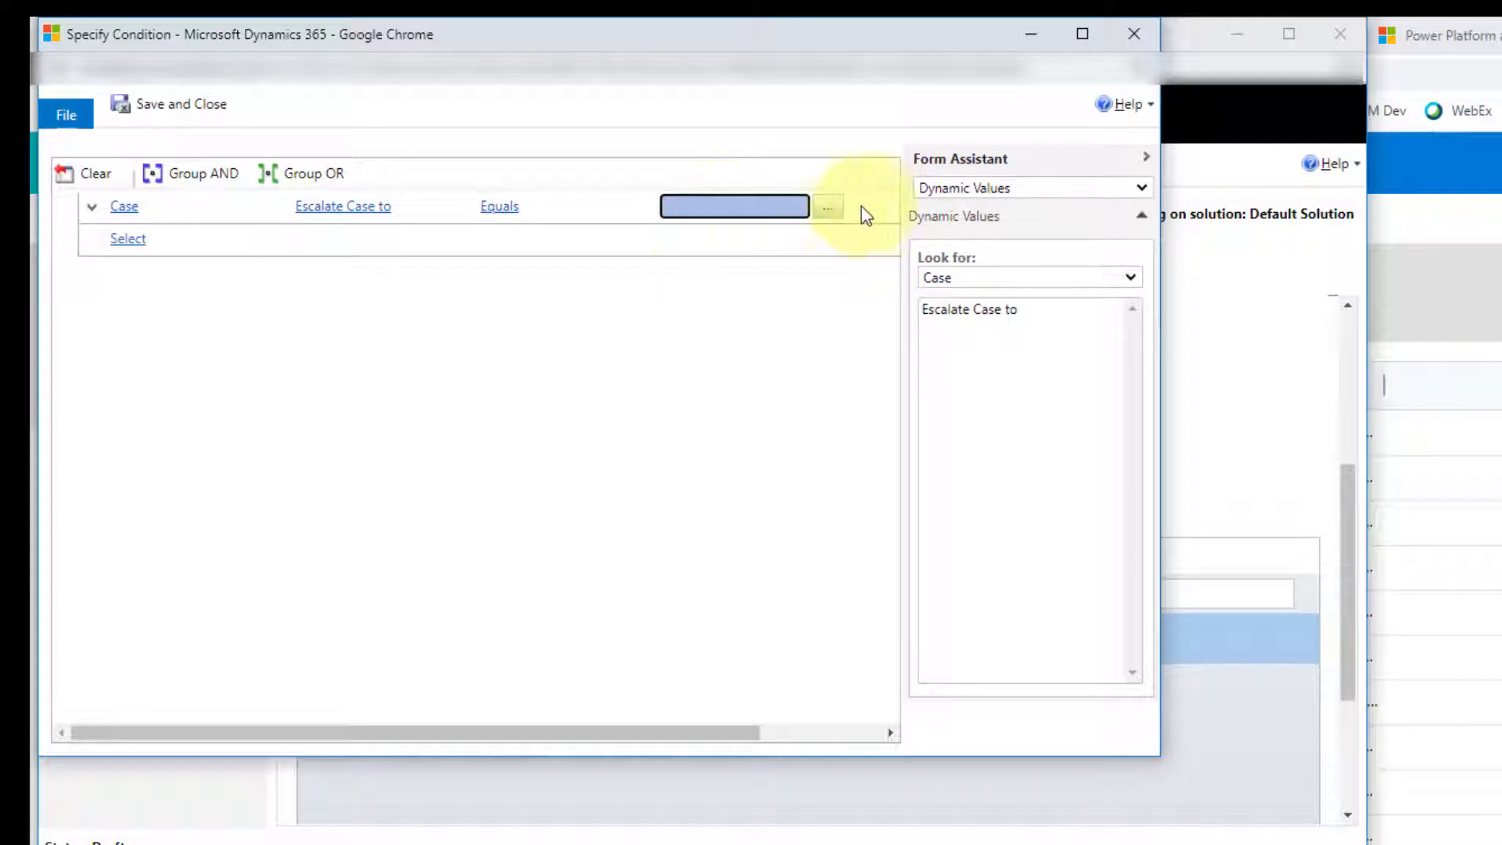
click(833, 212)
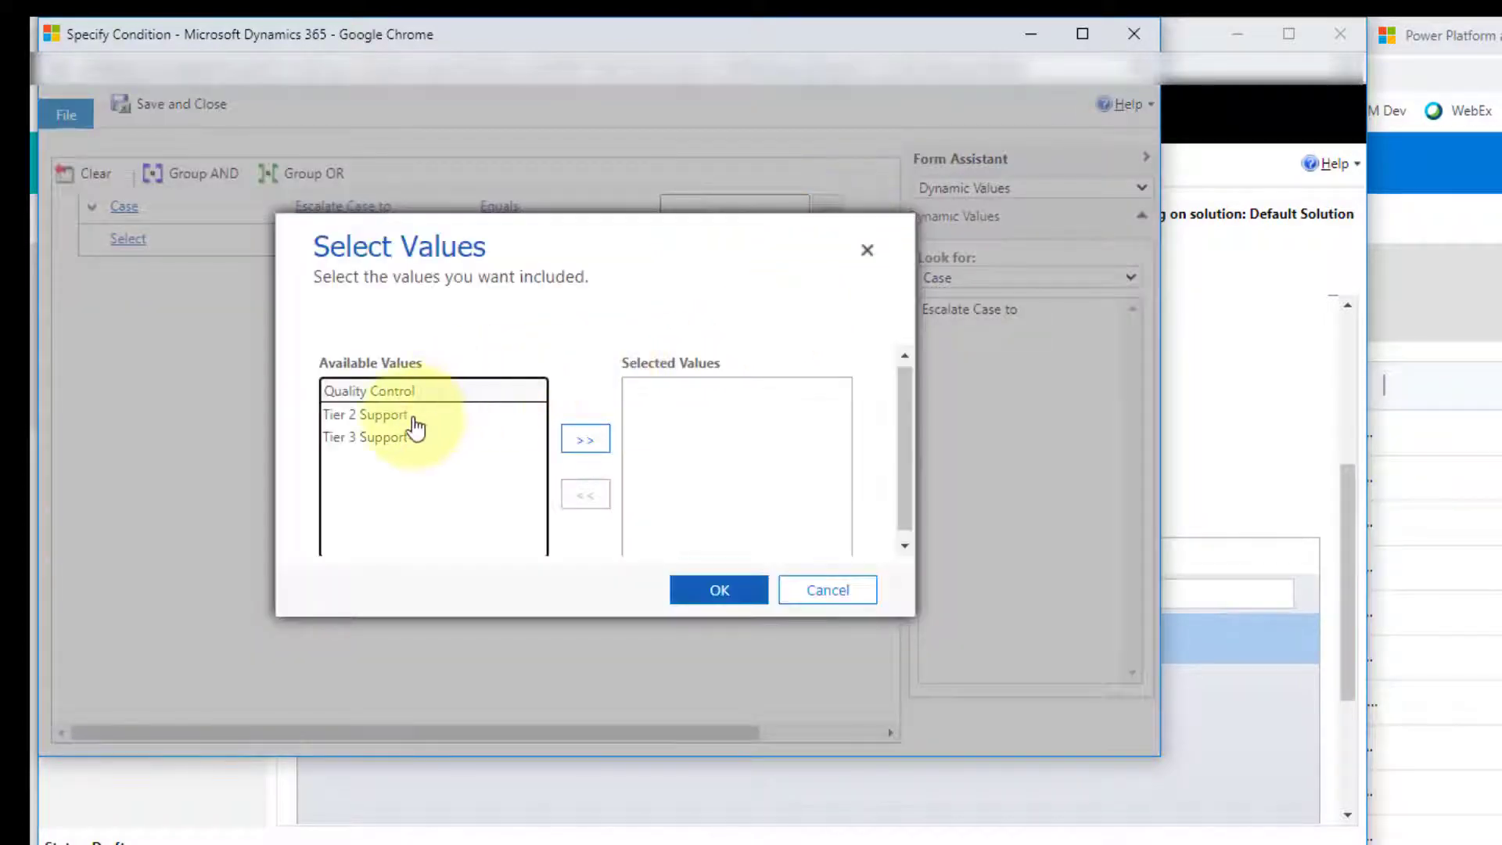
double_click(409, 426)
click(718, 590)
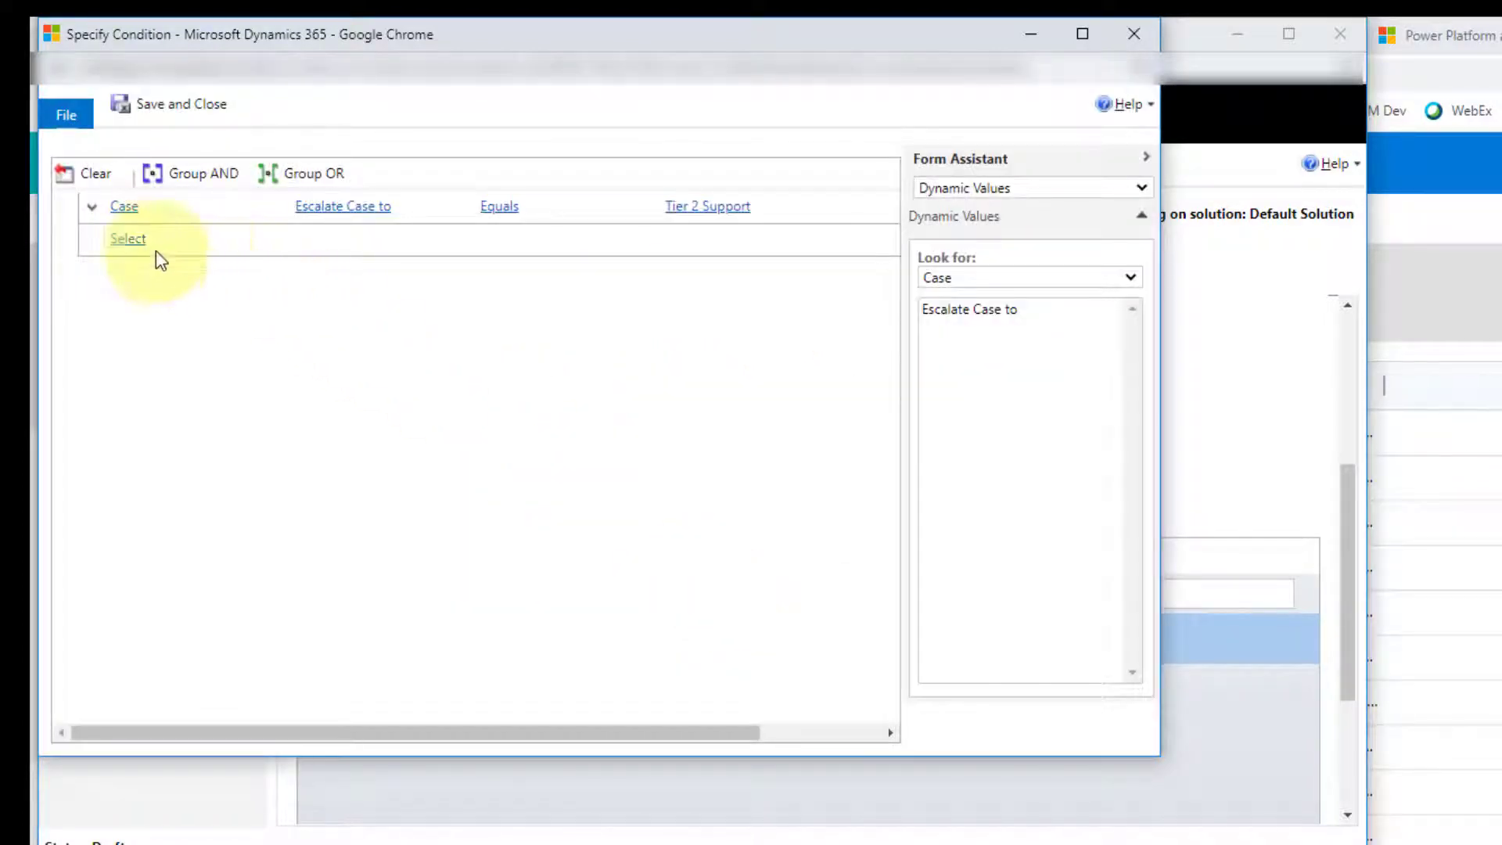
Step: Add a second clause requiring Tier 2 Support on Sub Category (Drop Down Value) to contain data, and save the condition
click(133, 239)
scroll(295, 564, down, 10)
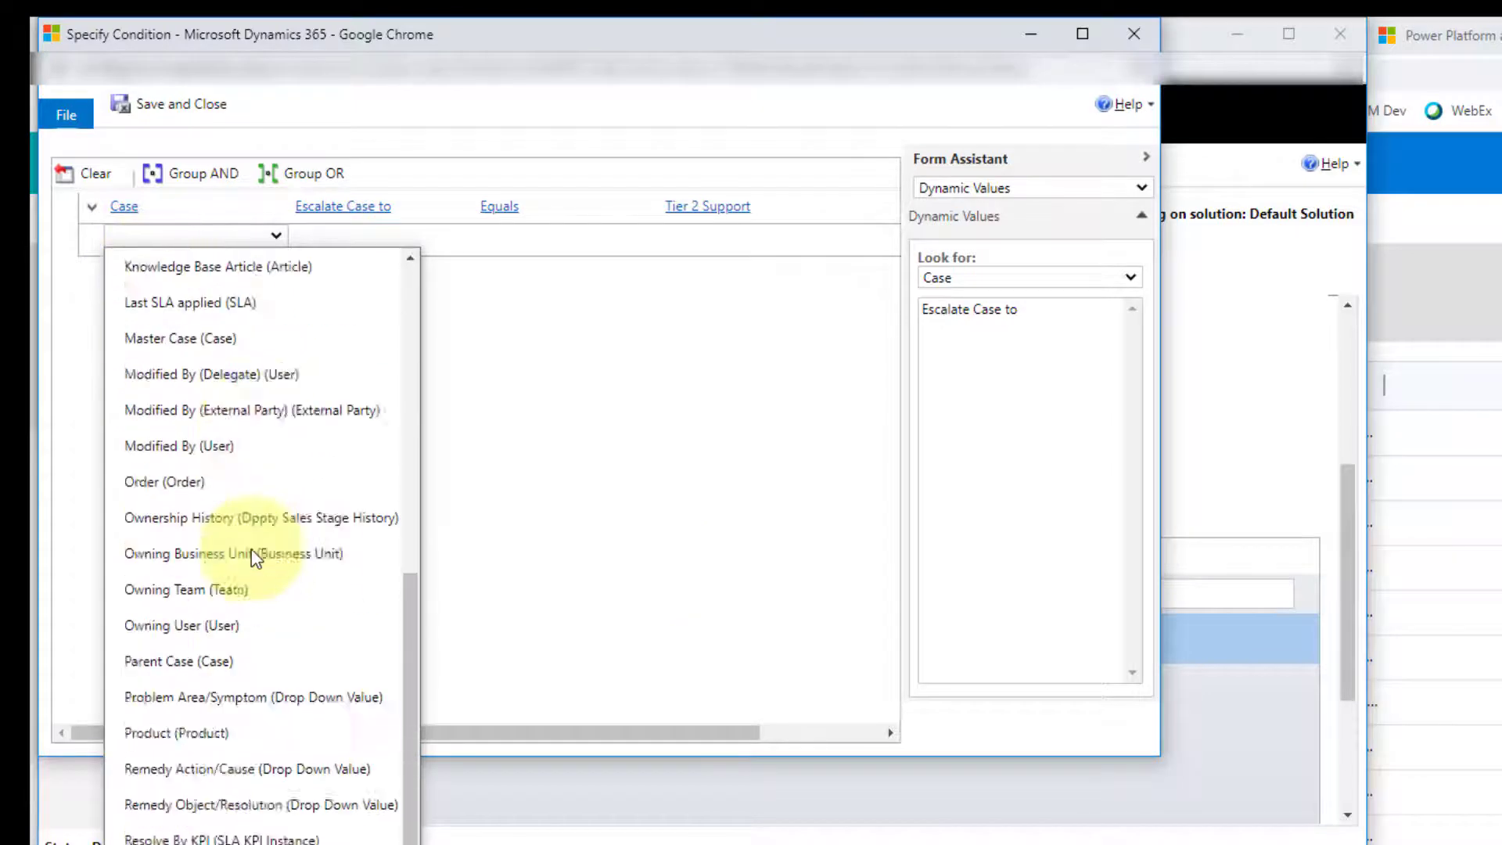
click(289, 841)
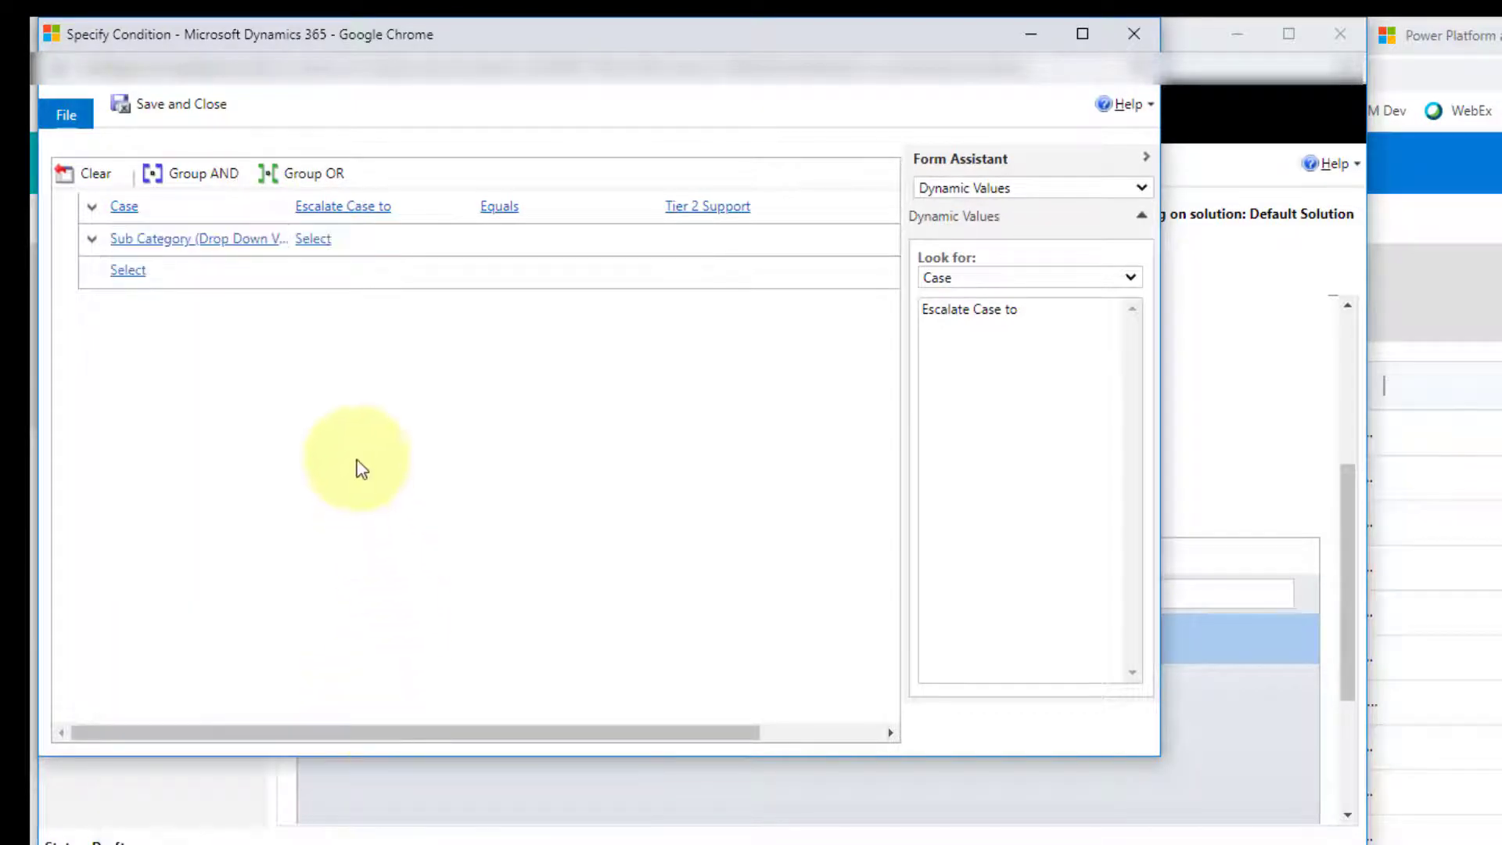
click(337, 238)
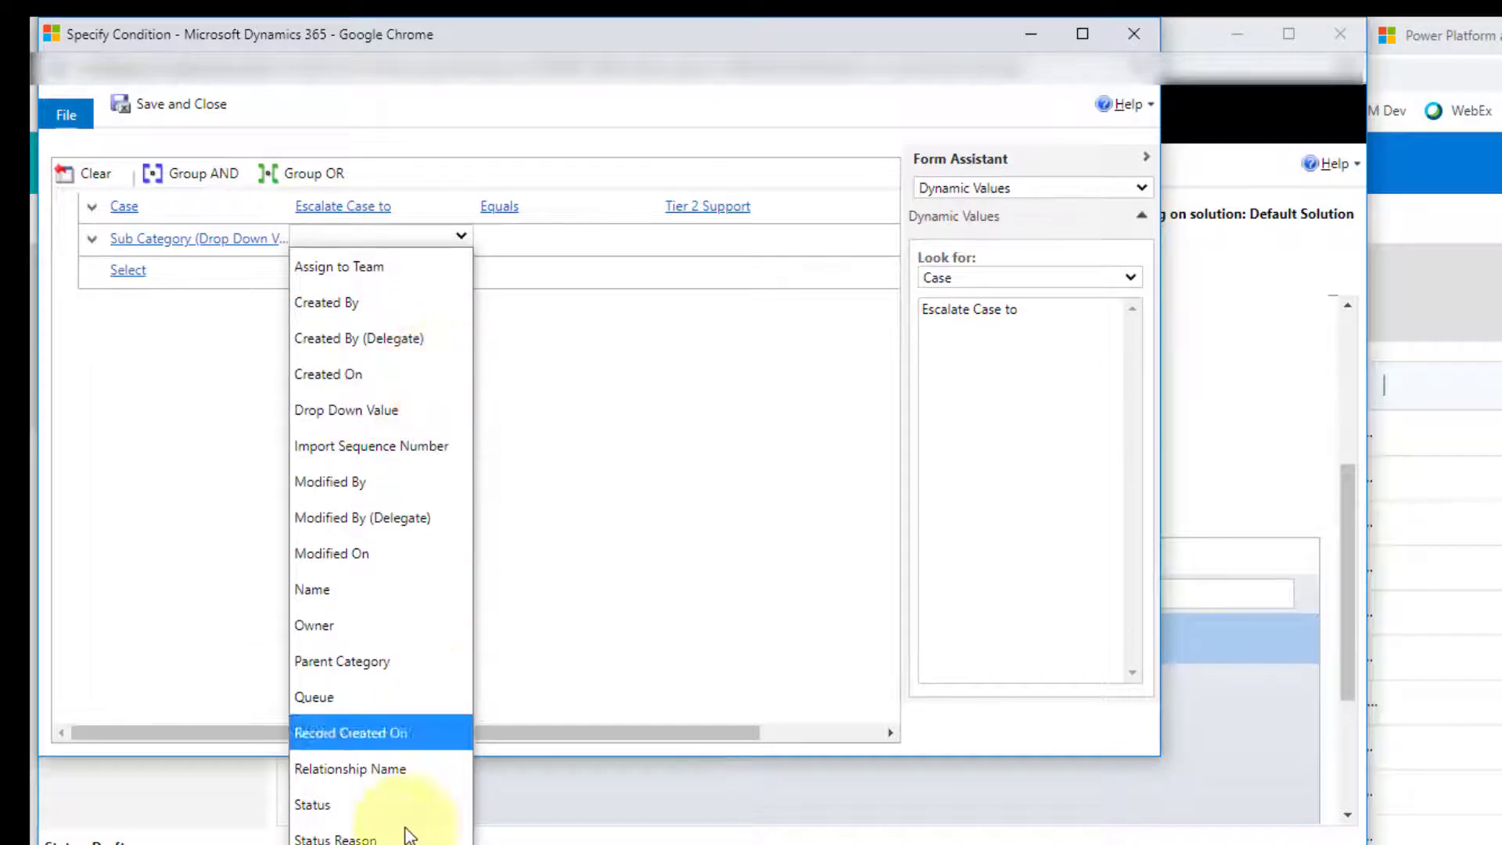
click(375, 839)
click(507, 240)
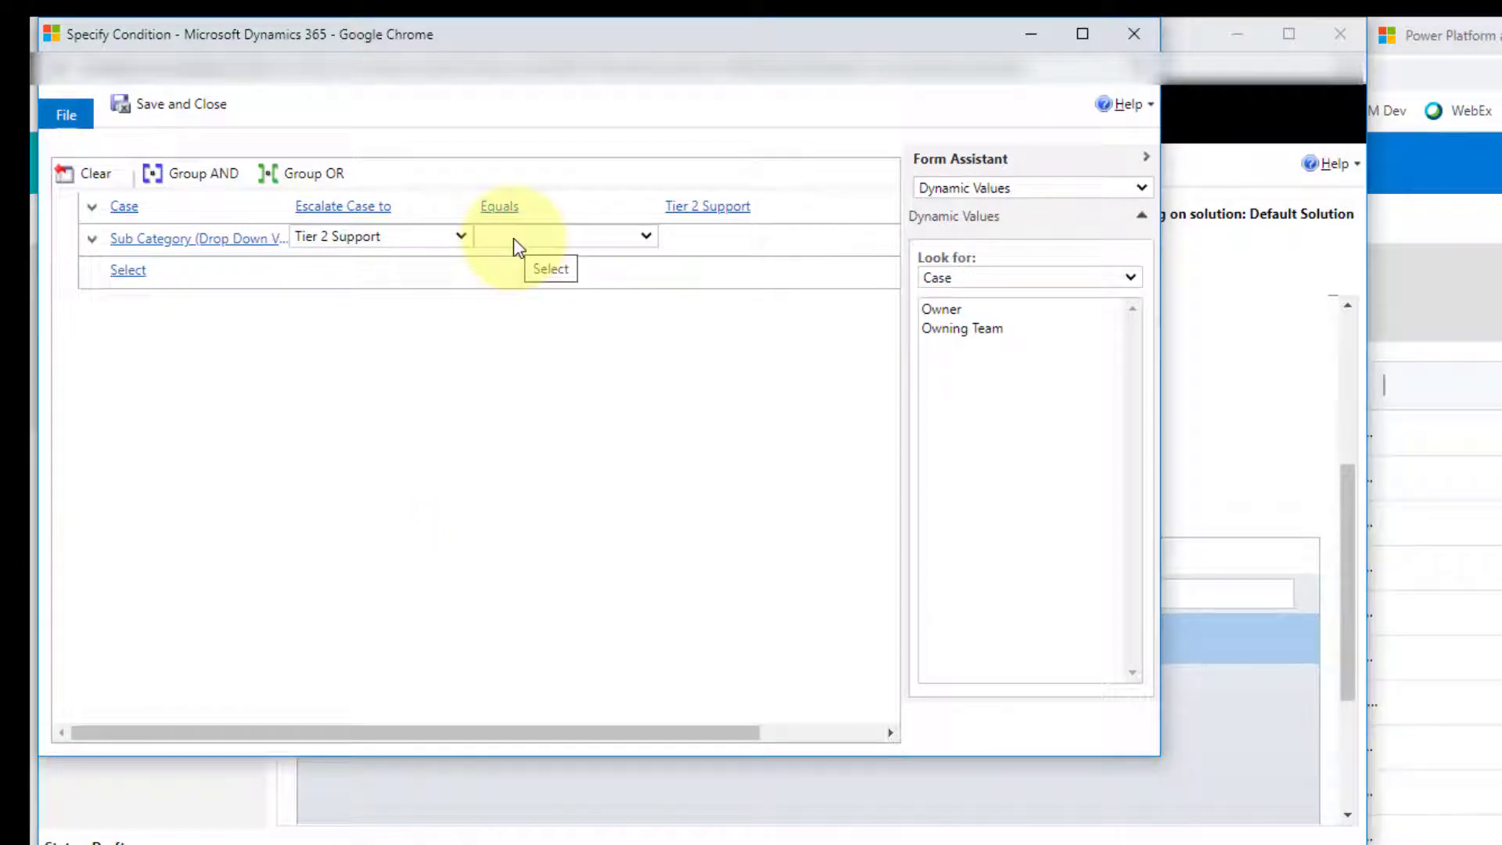
click(513, 238)
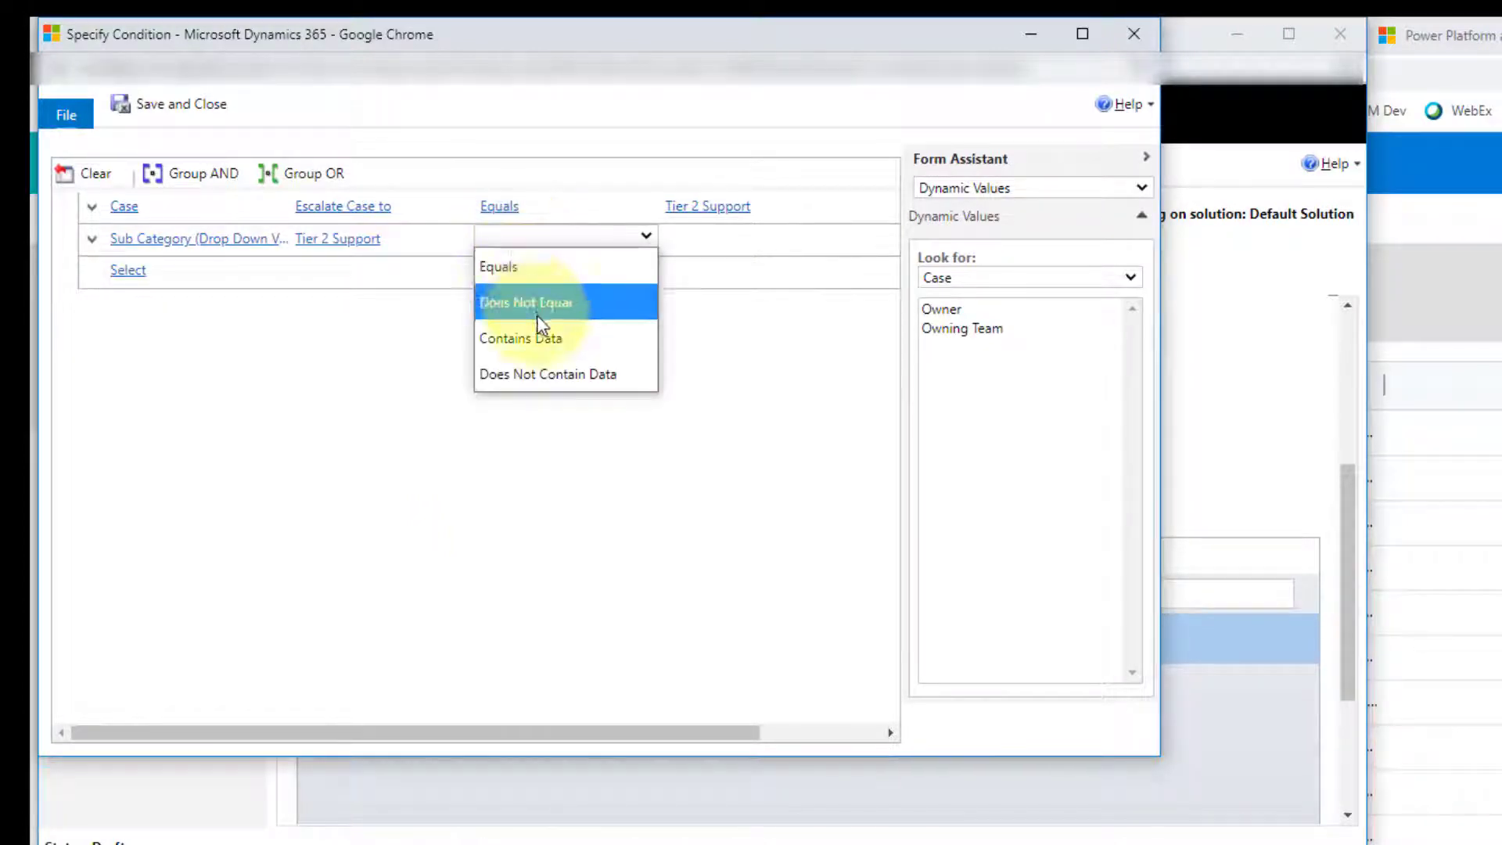
click(546, 341)
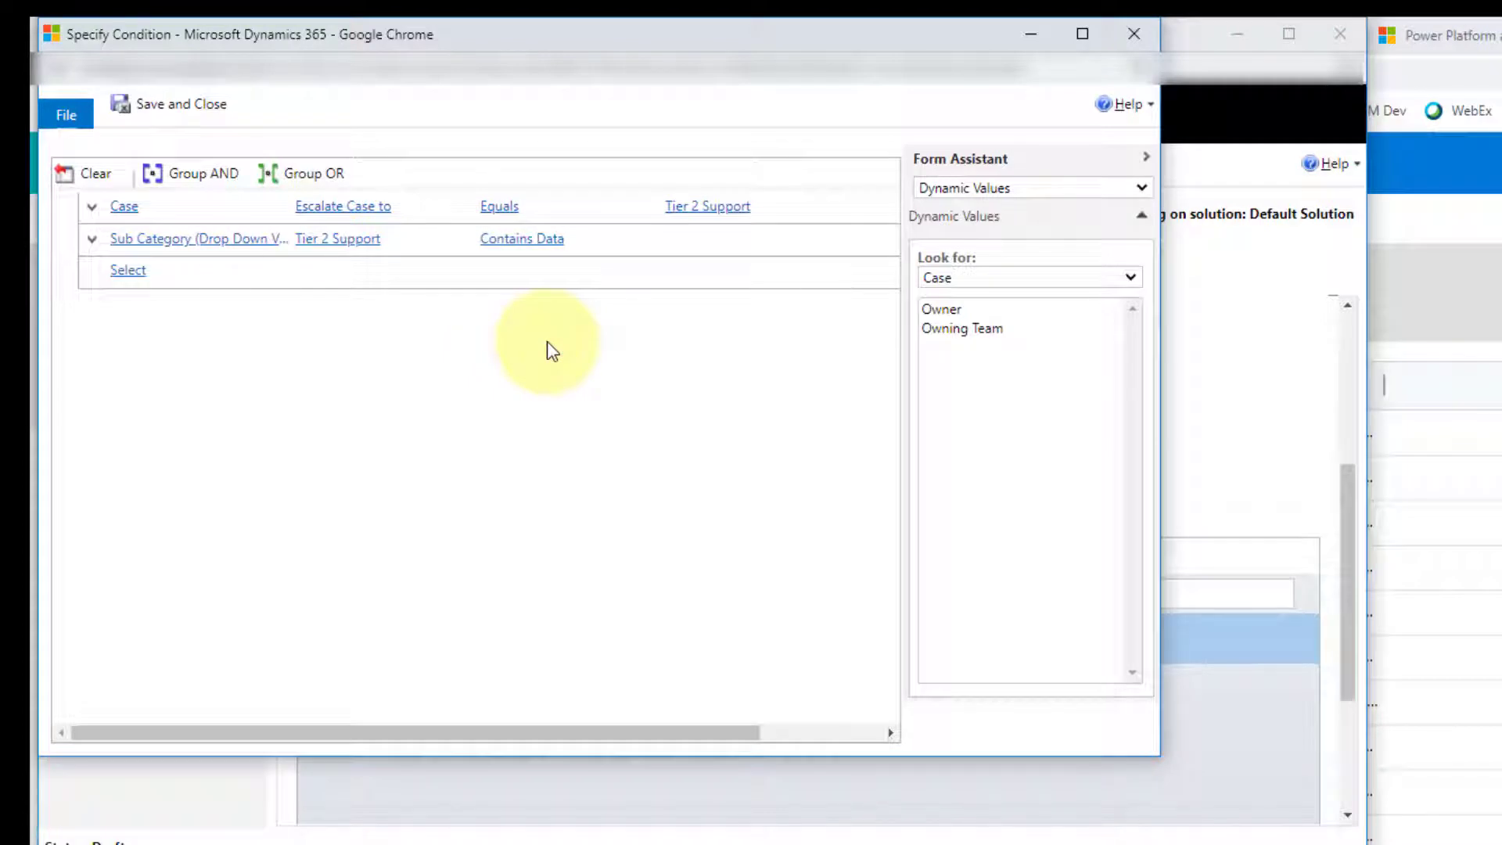
click(202, 108)
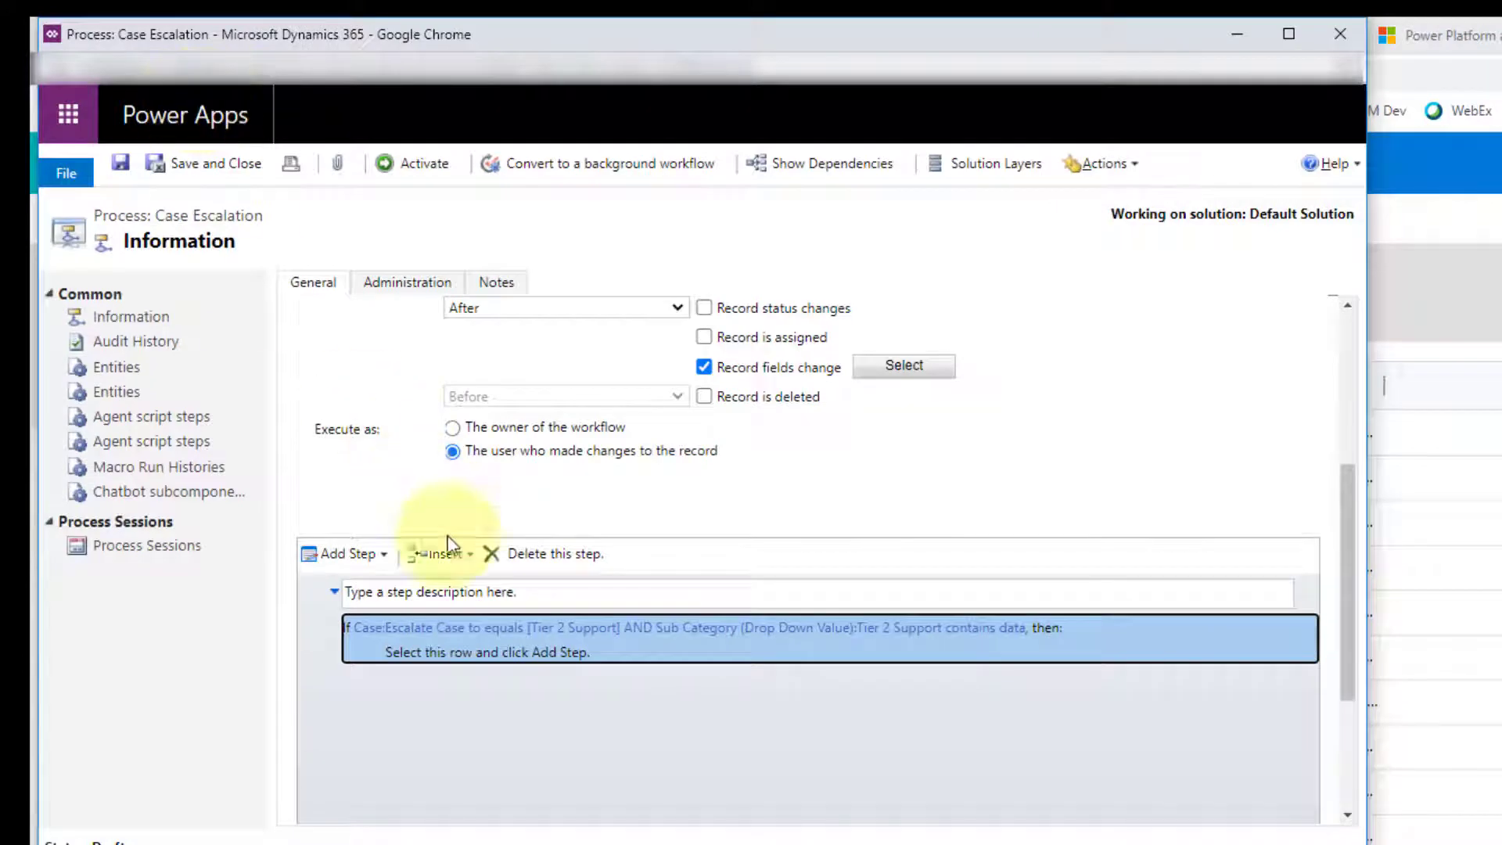
Step: Add an Assign Record step for the Case inside the Tier 2 Support condition
click(487, 653)
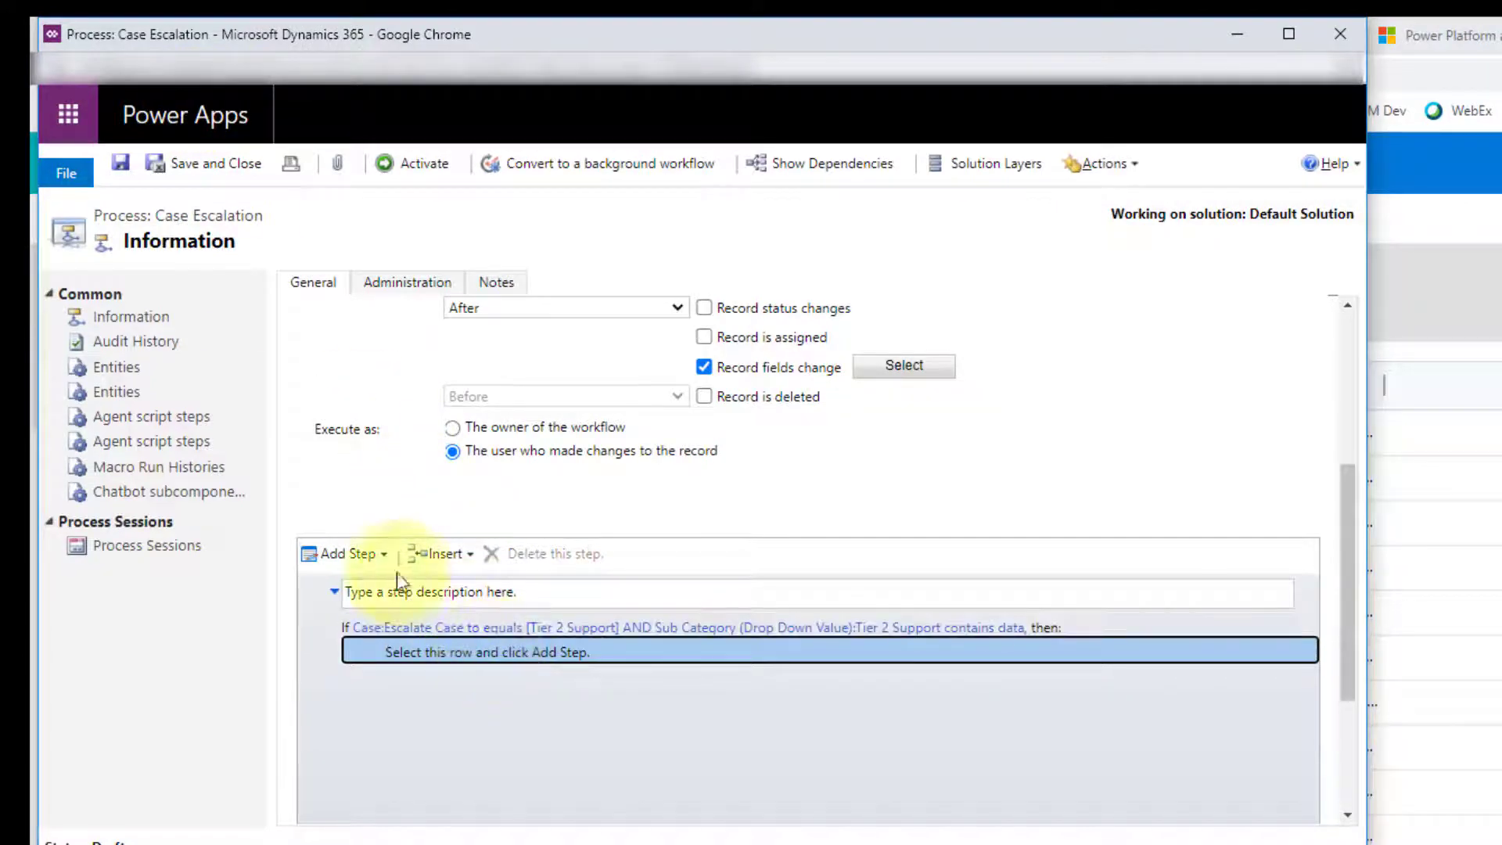
click(379, 555)
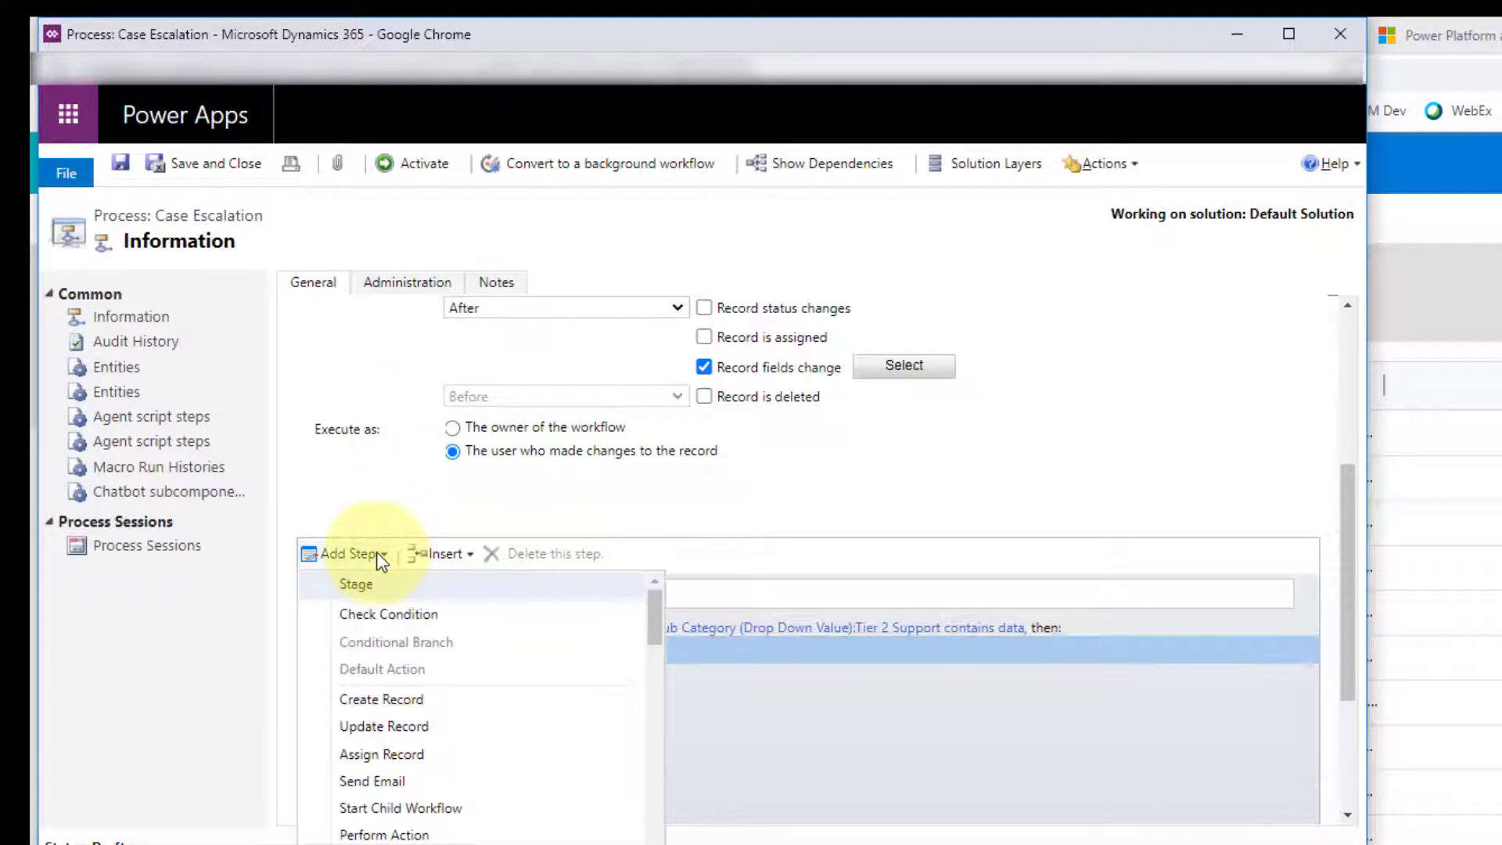
click(416, 756)
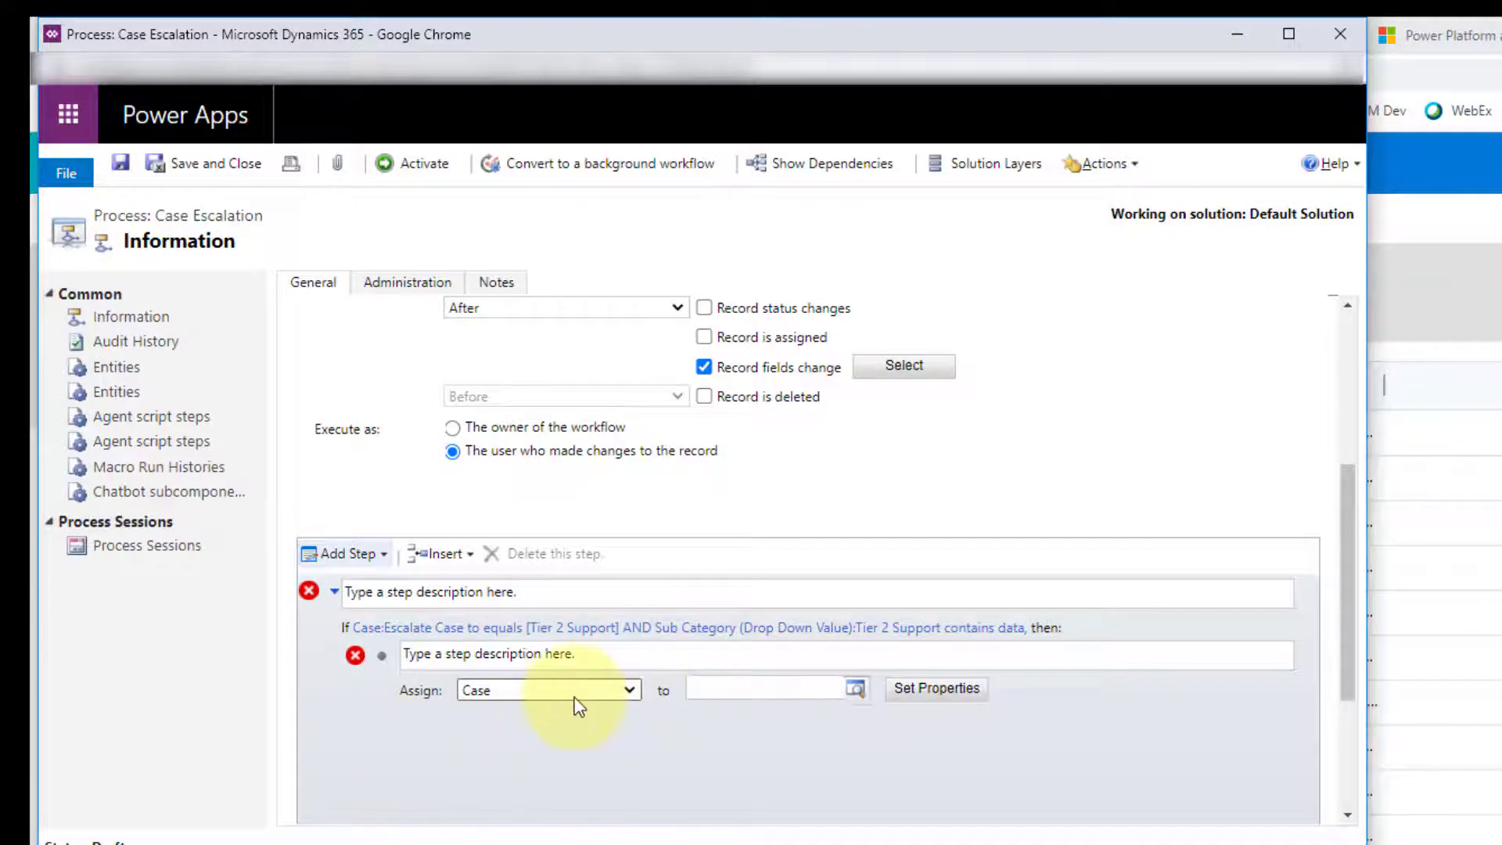
Step: Set the assign step's new owner to the dynamic value Tier 2 Support from Sub Category (Drop Down Value), and save it
click(939, 690)
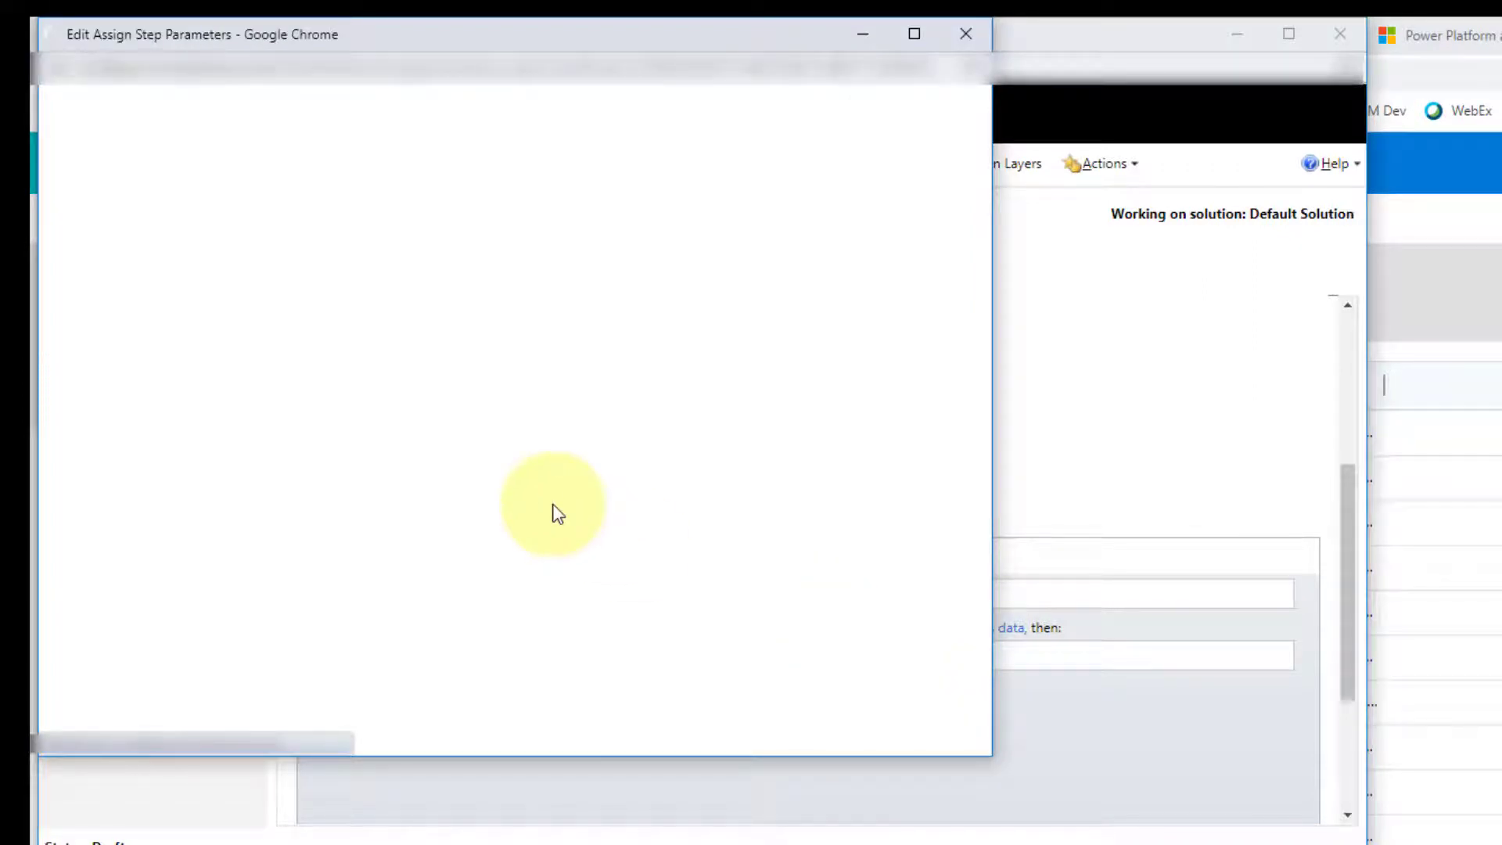
drag(995, 472, 1164, 471)
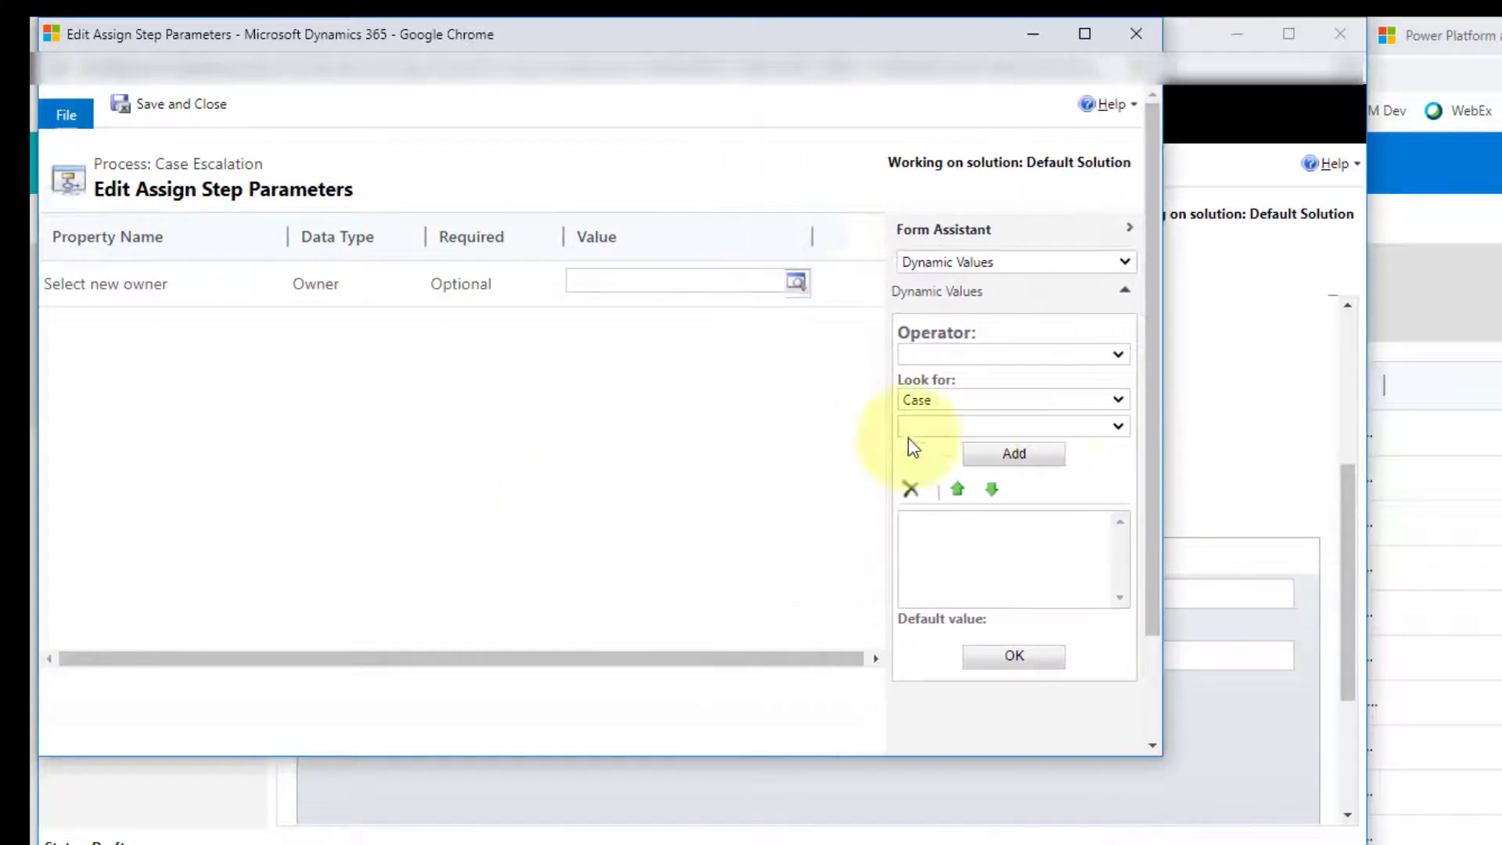
click(657, 285)
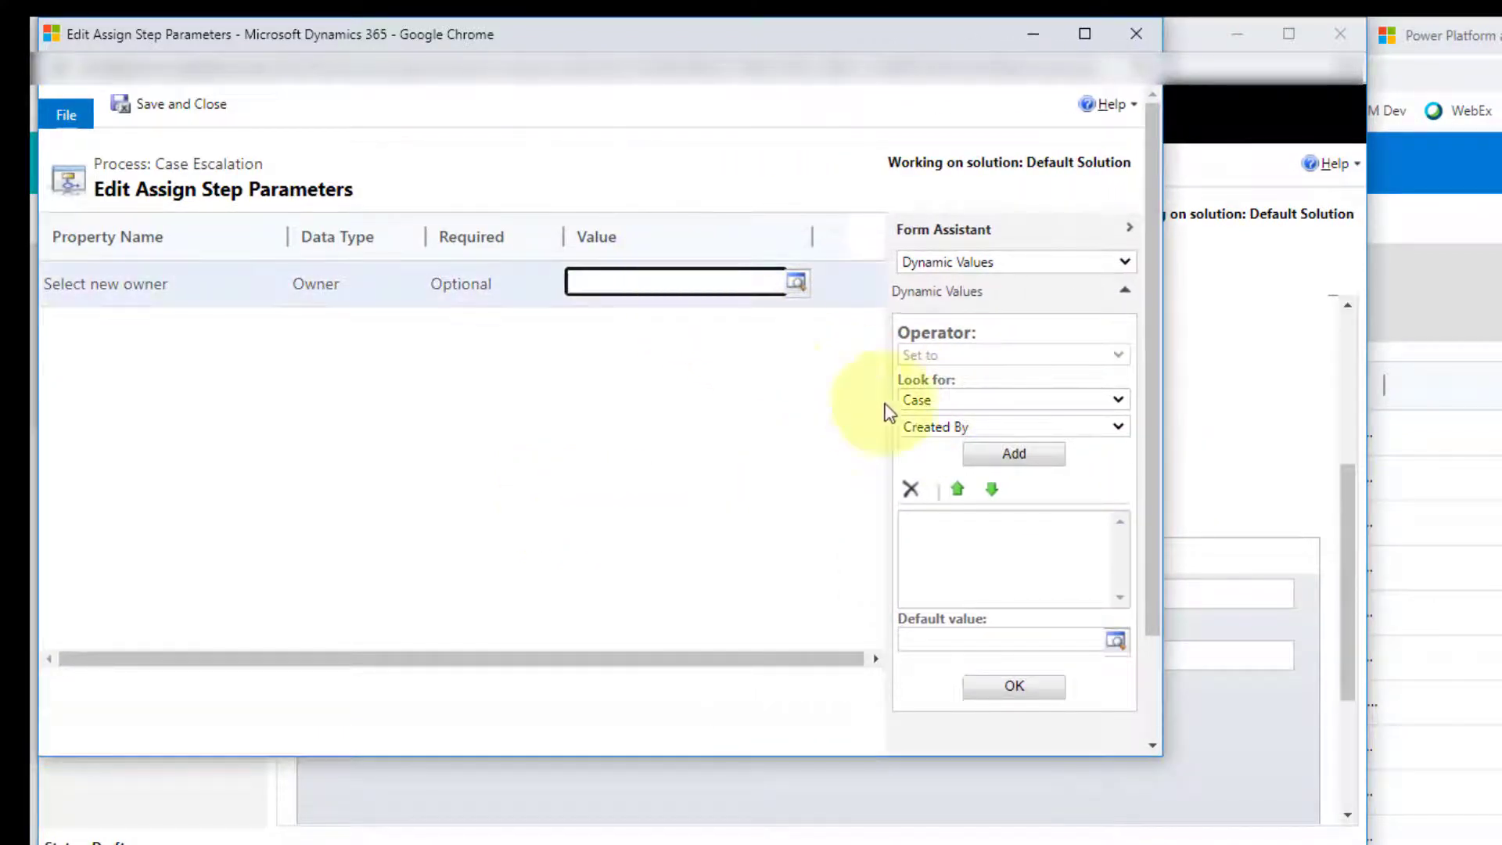
click(941, 399)
scroll(993, 540, down, 3)
scroll(992, 548, down, 7)
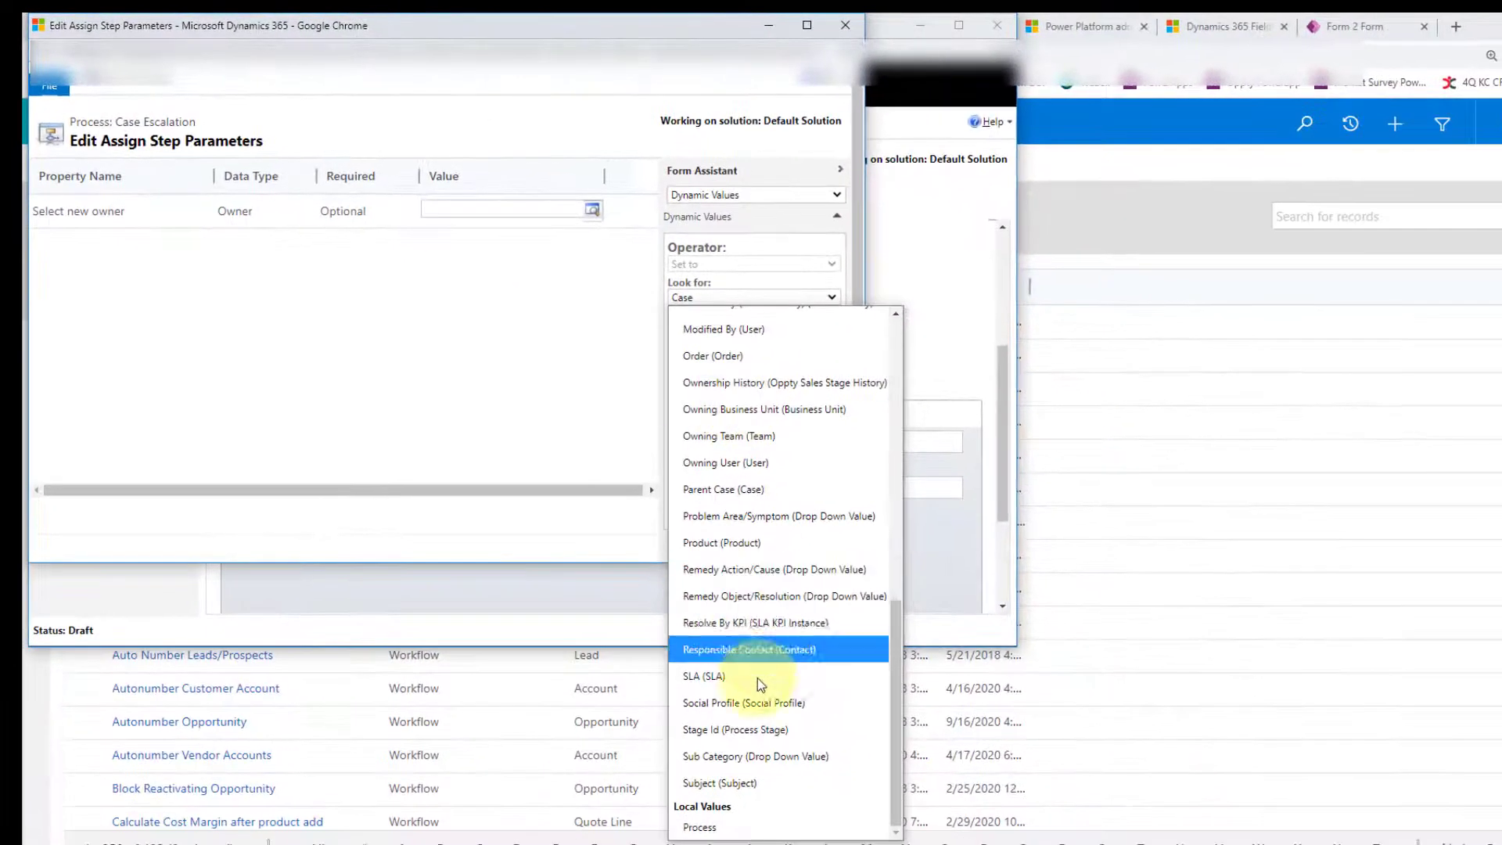
click(769, 757)
click(731, 317)
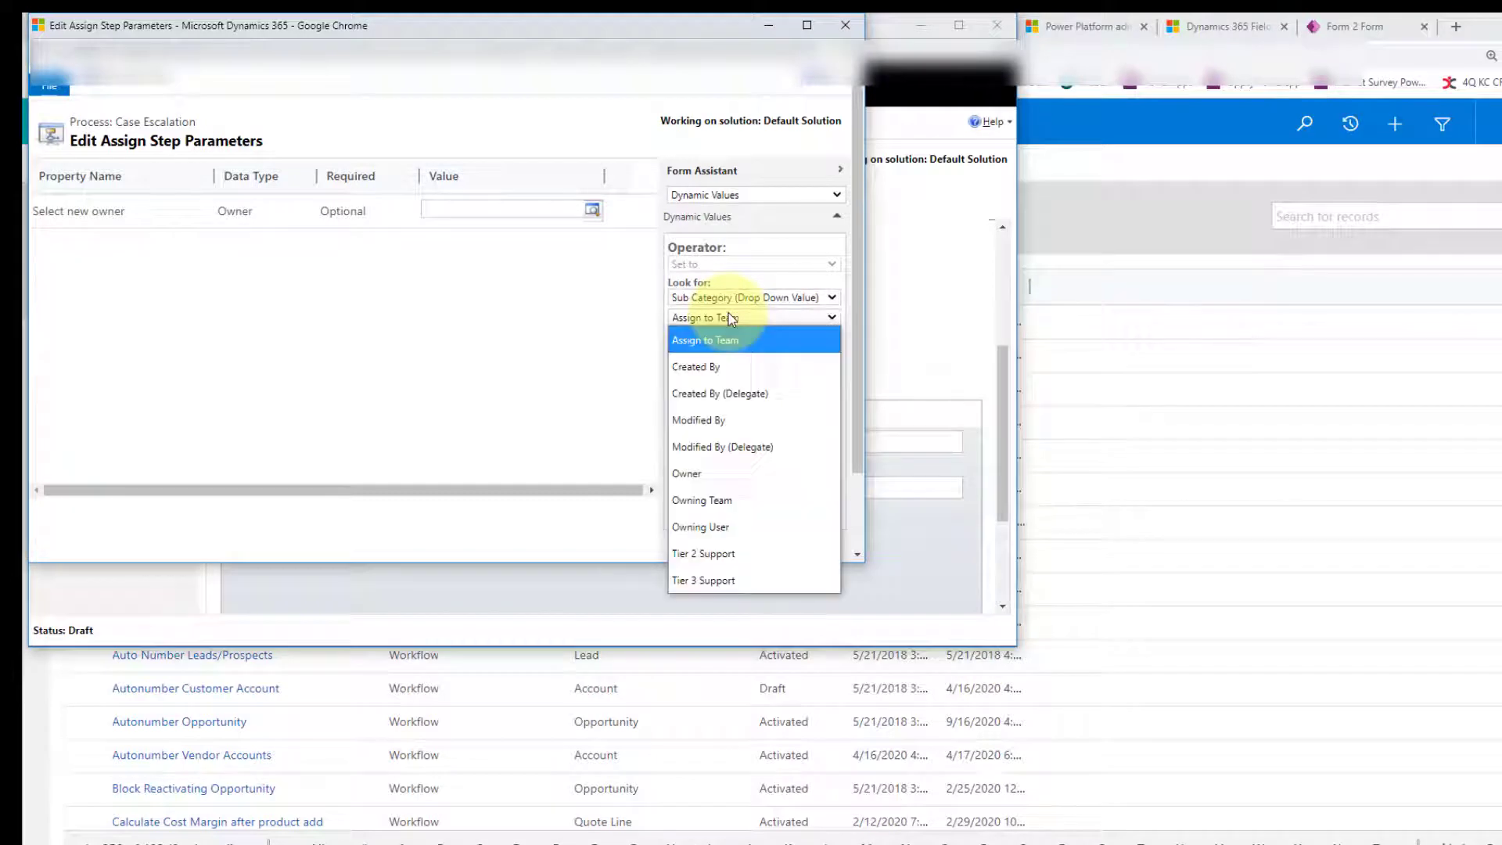
click(733, 550)
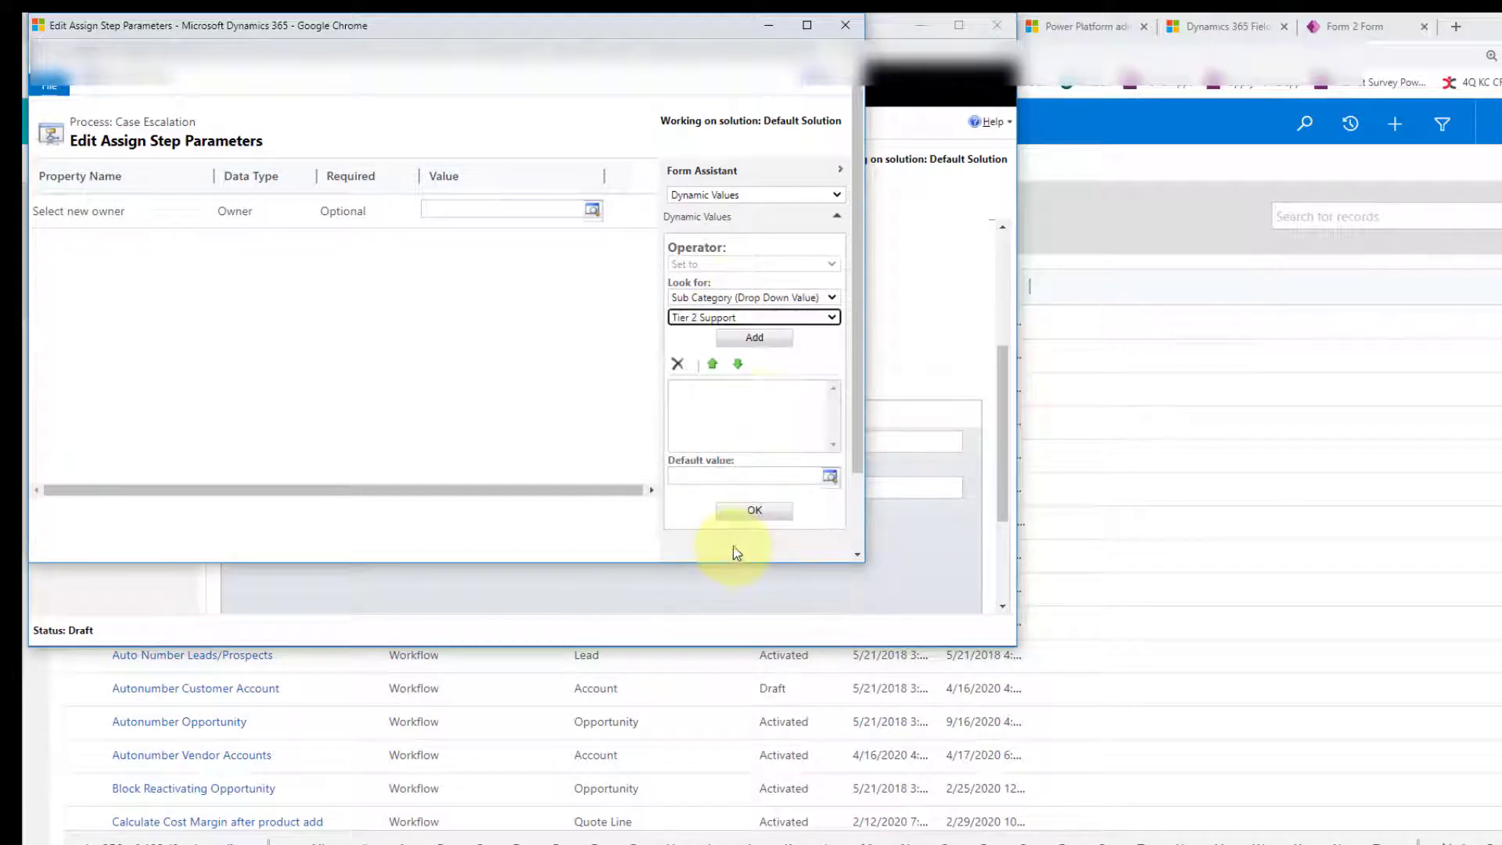
click(754, 337)
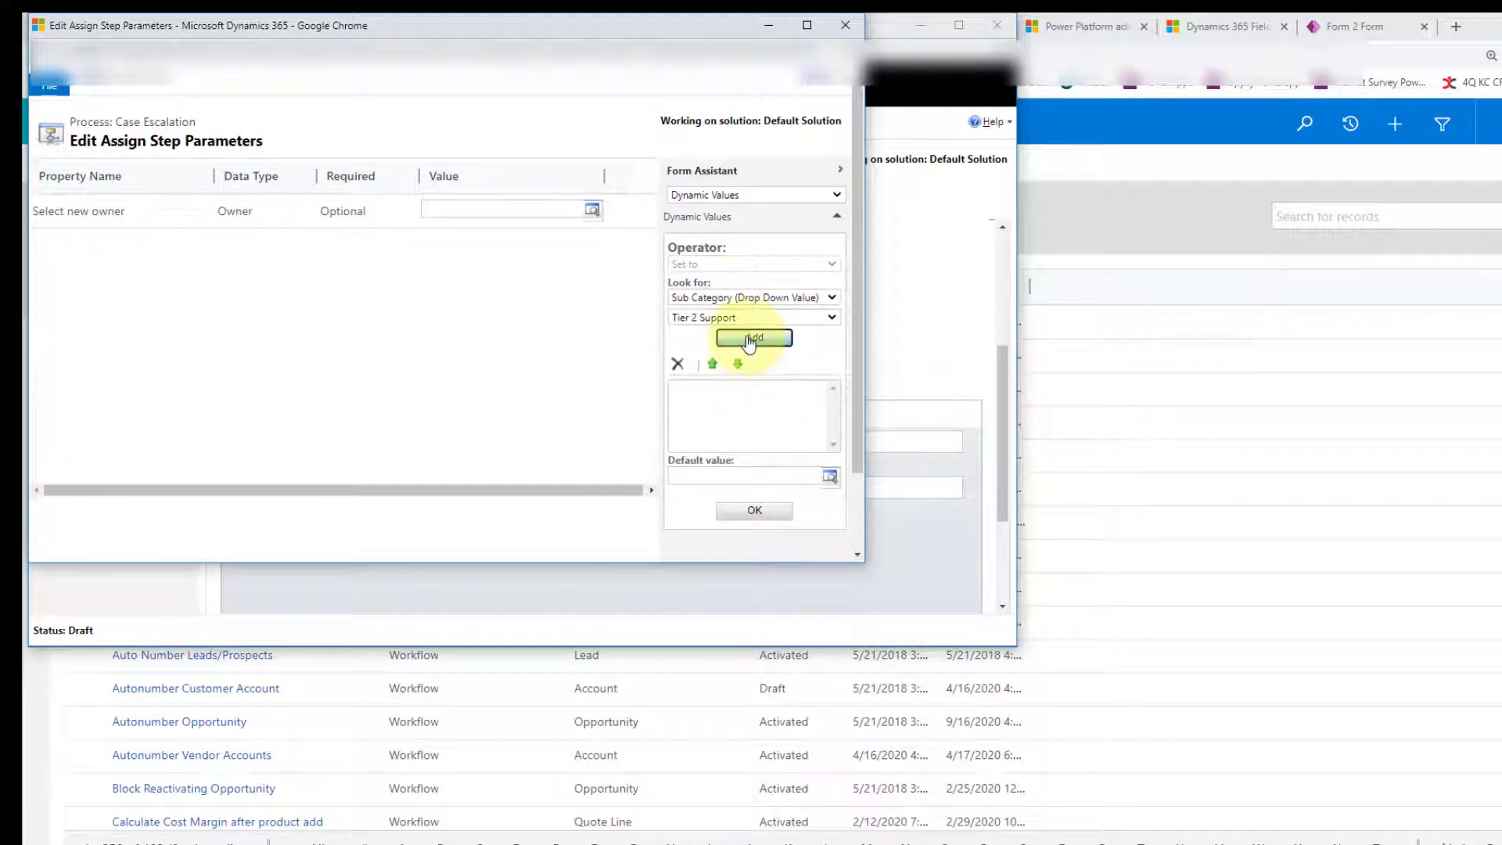
click(763, 510)
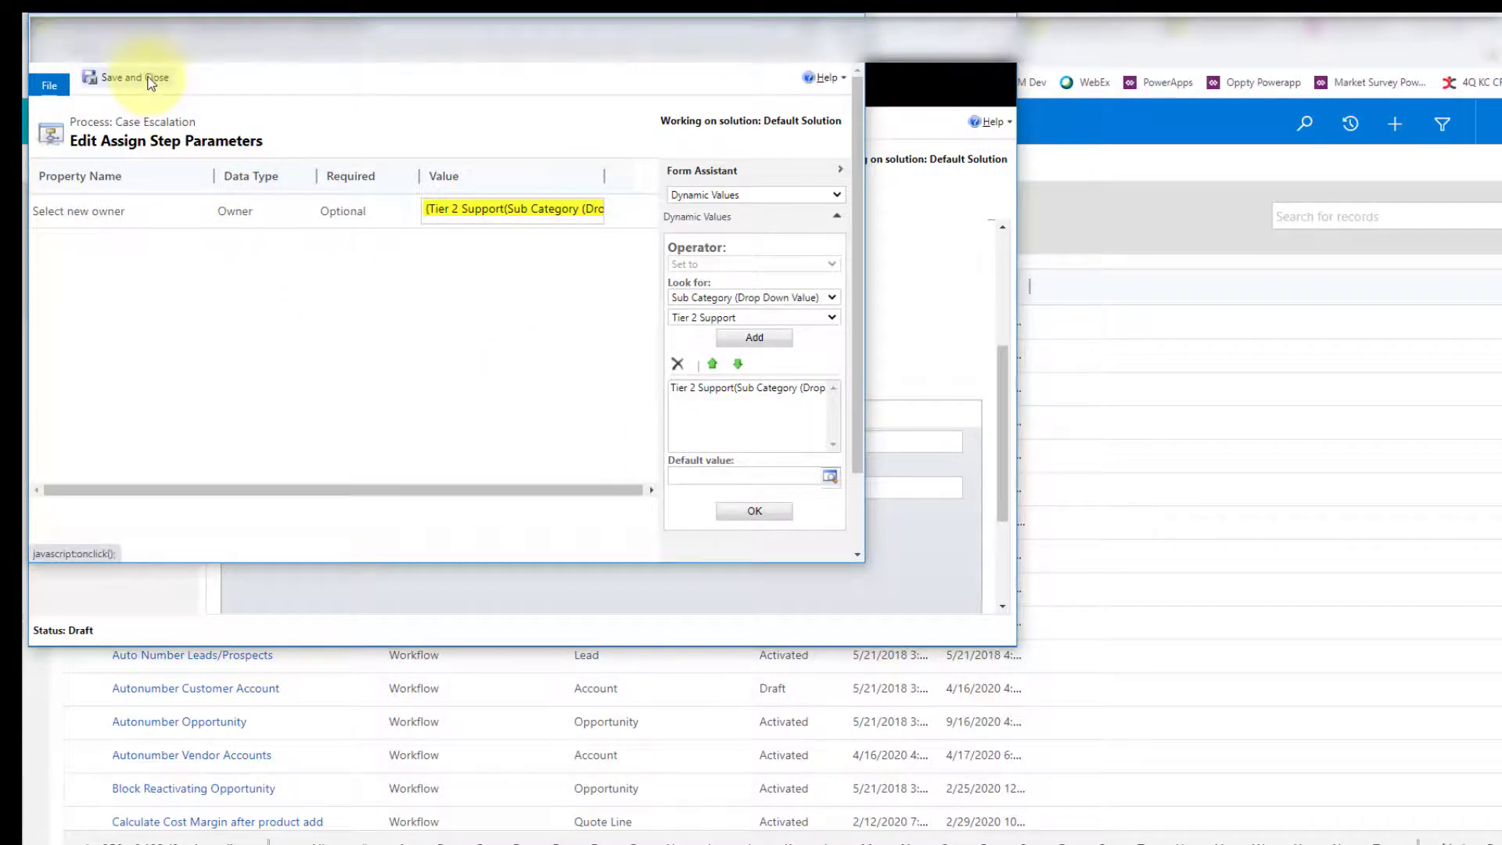
click(151, 80)
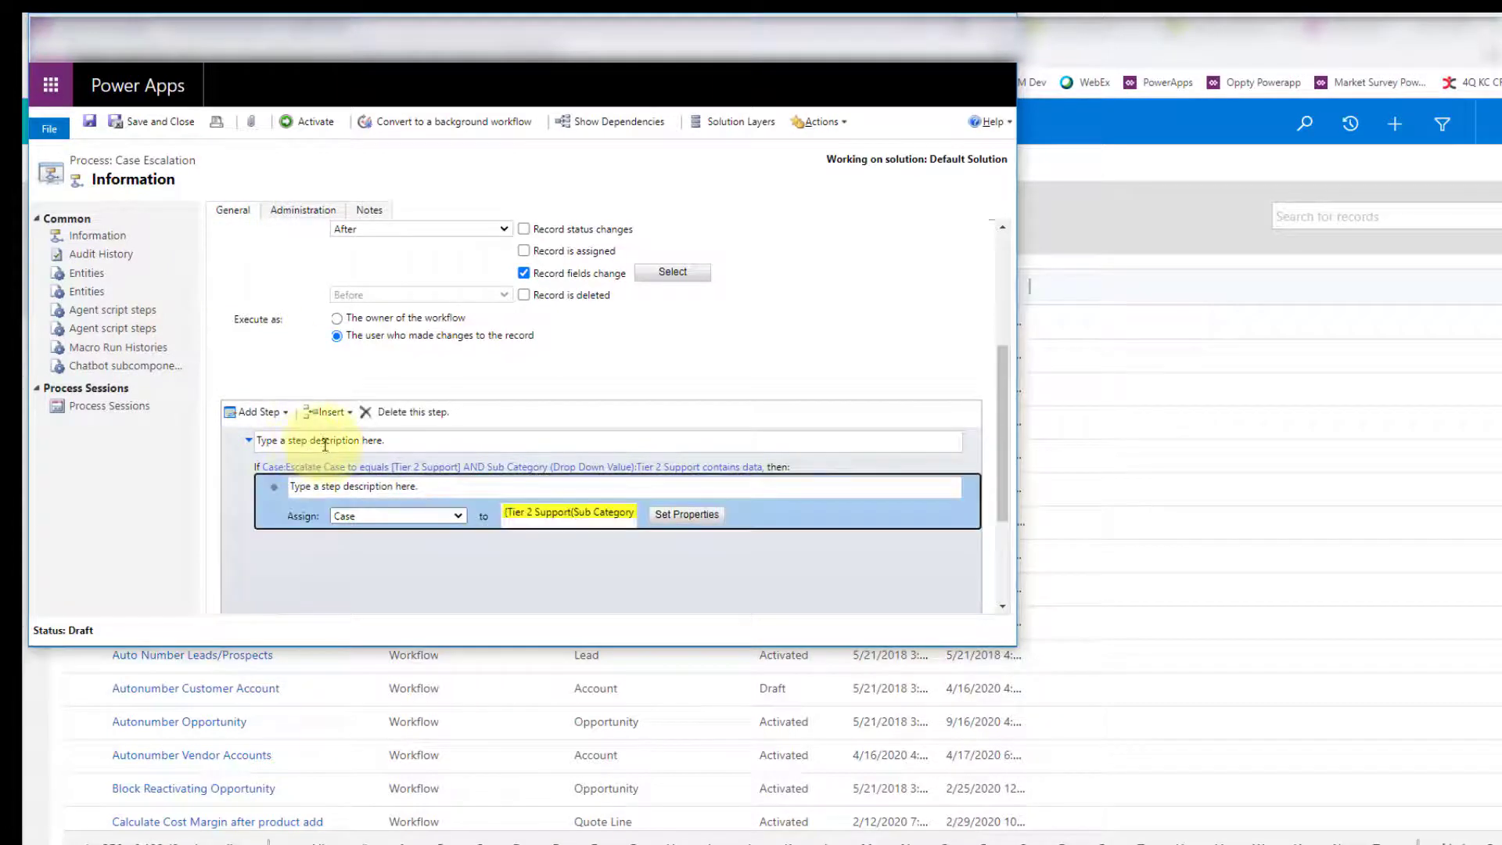
Step: Add another Check Condition step after the Tier 2 Support condition block and open its condition for configuration
click(352, 440)
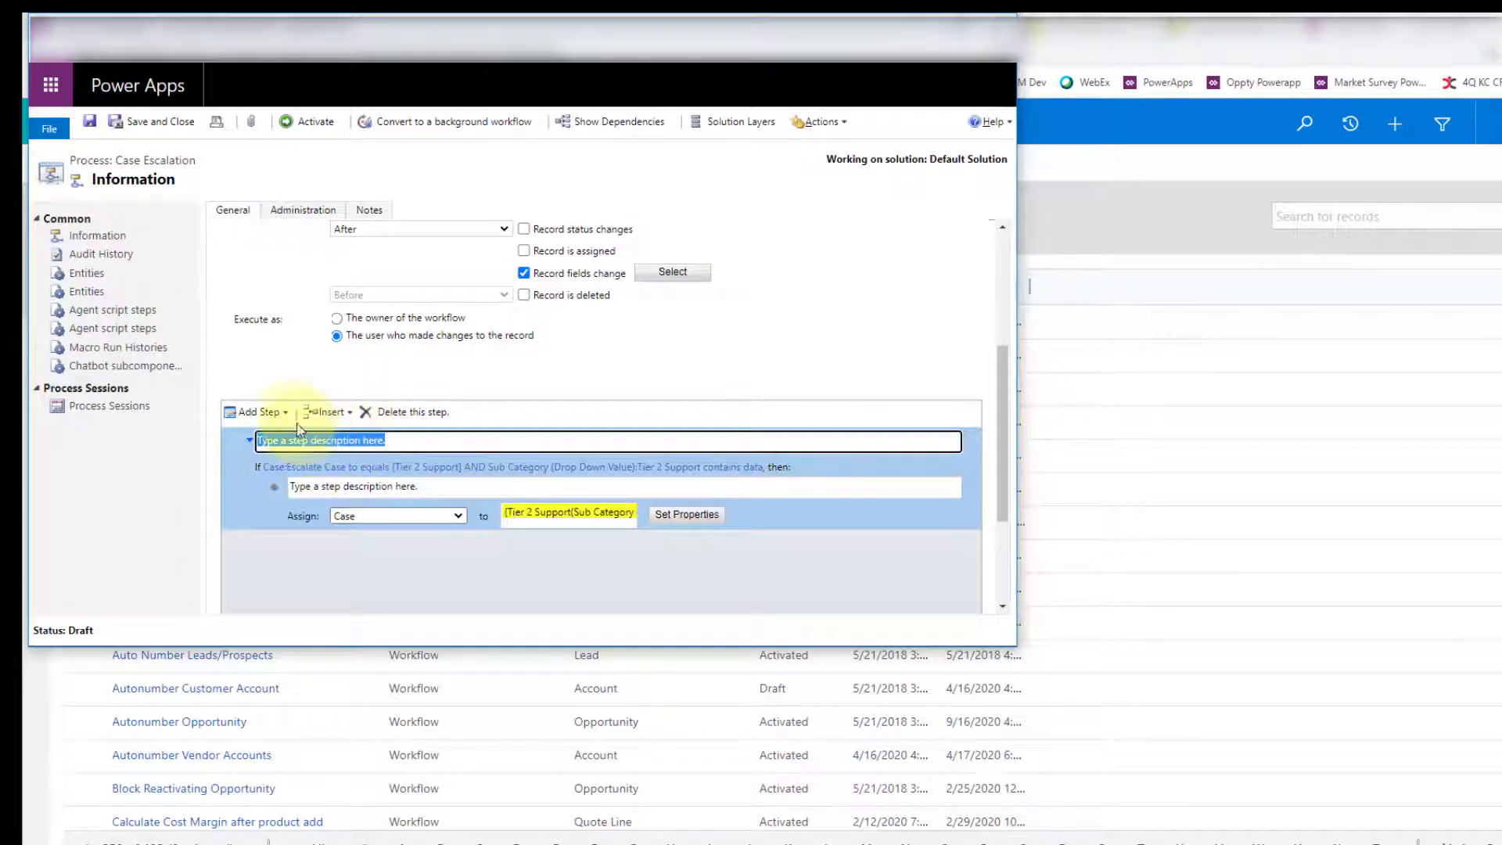
click(287, 415)
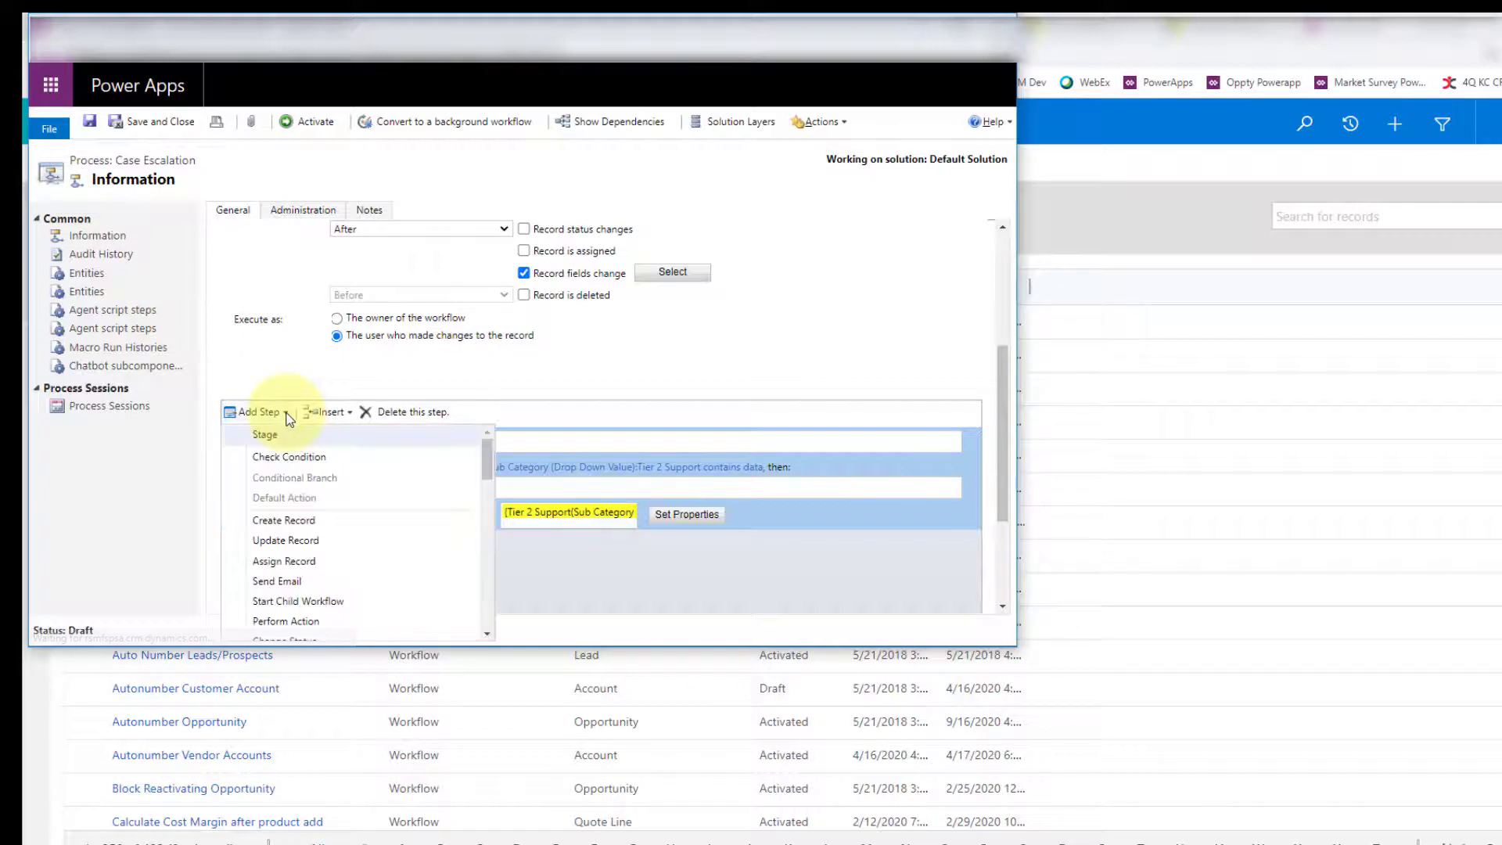
click(301, 458)
click(335, 569)
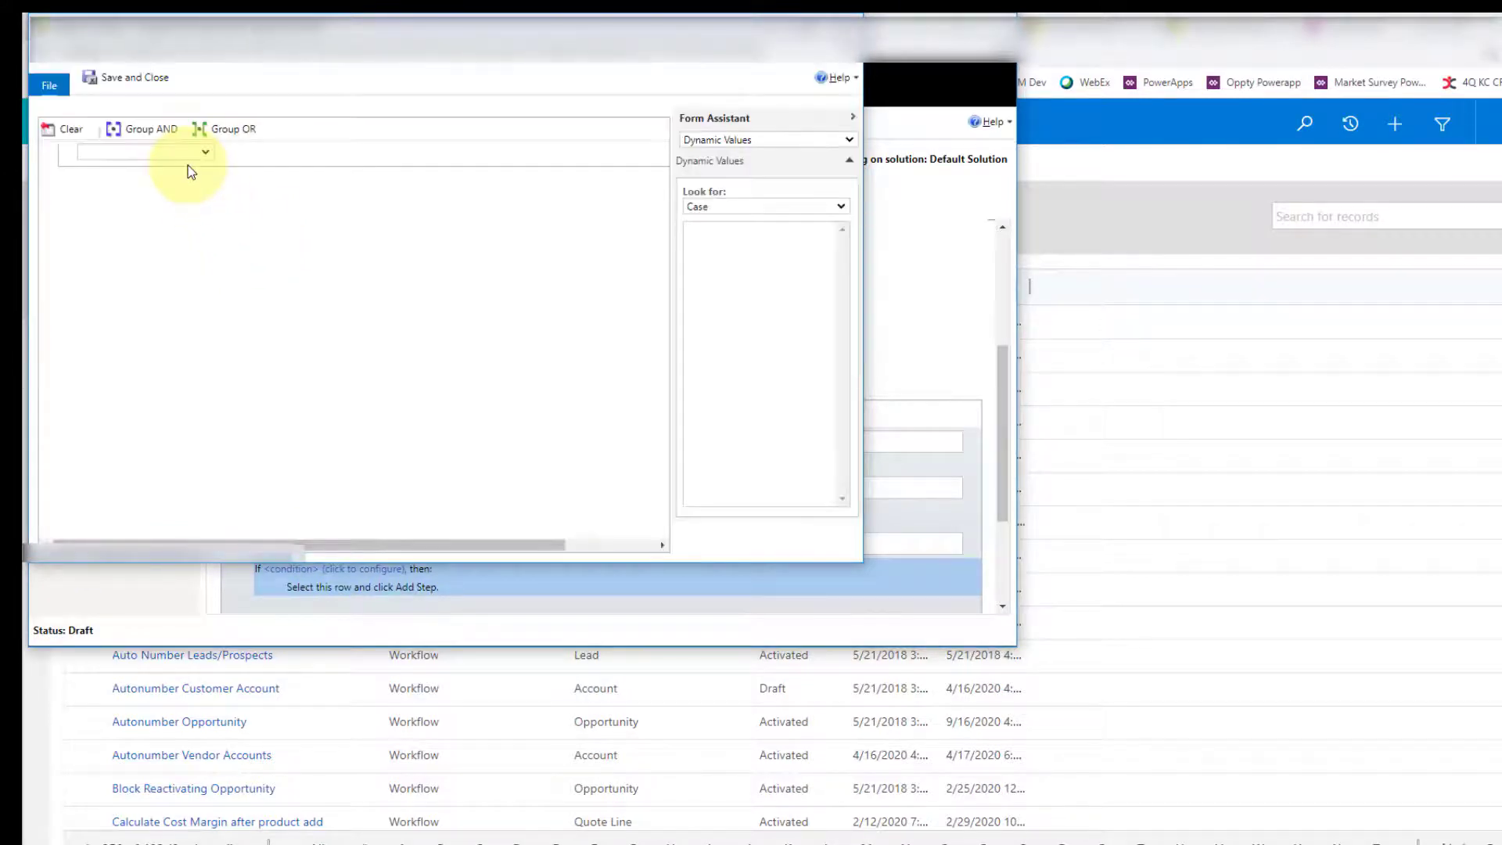
Step: Add a condition clause requiring the Case field Escalate Case to to equal Tier 3 Support
click(159, 153)
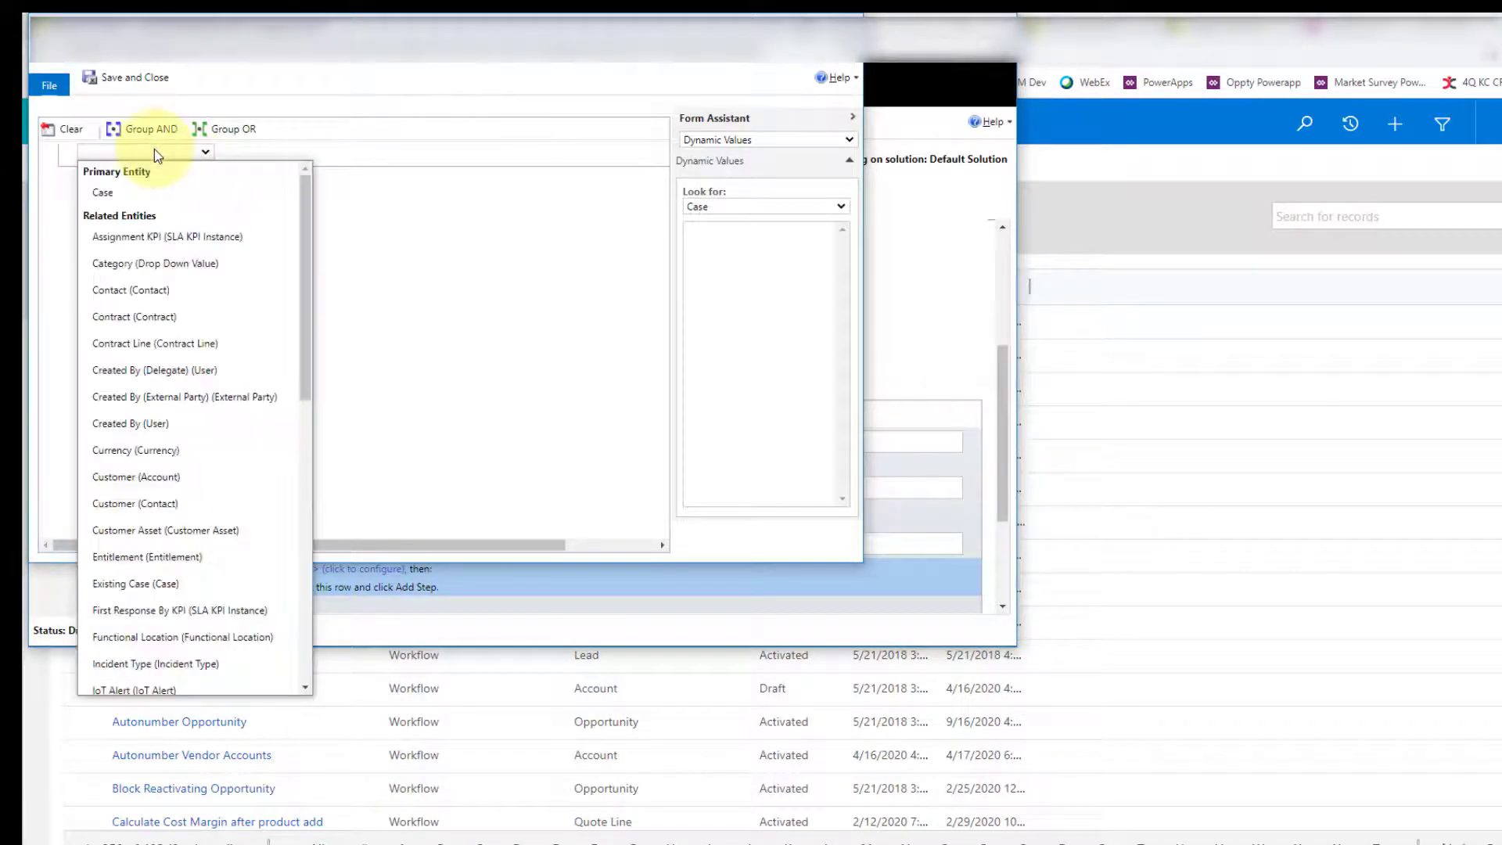
click(153, 186)
click(238, 157)
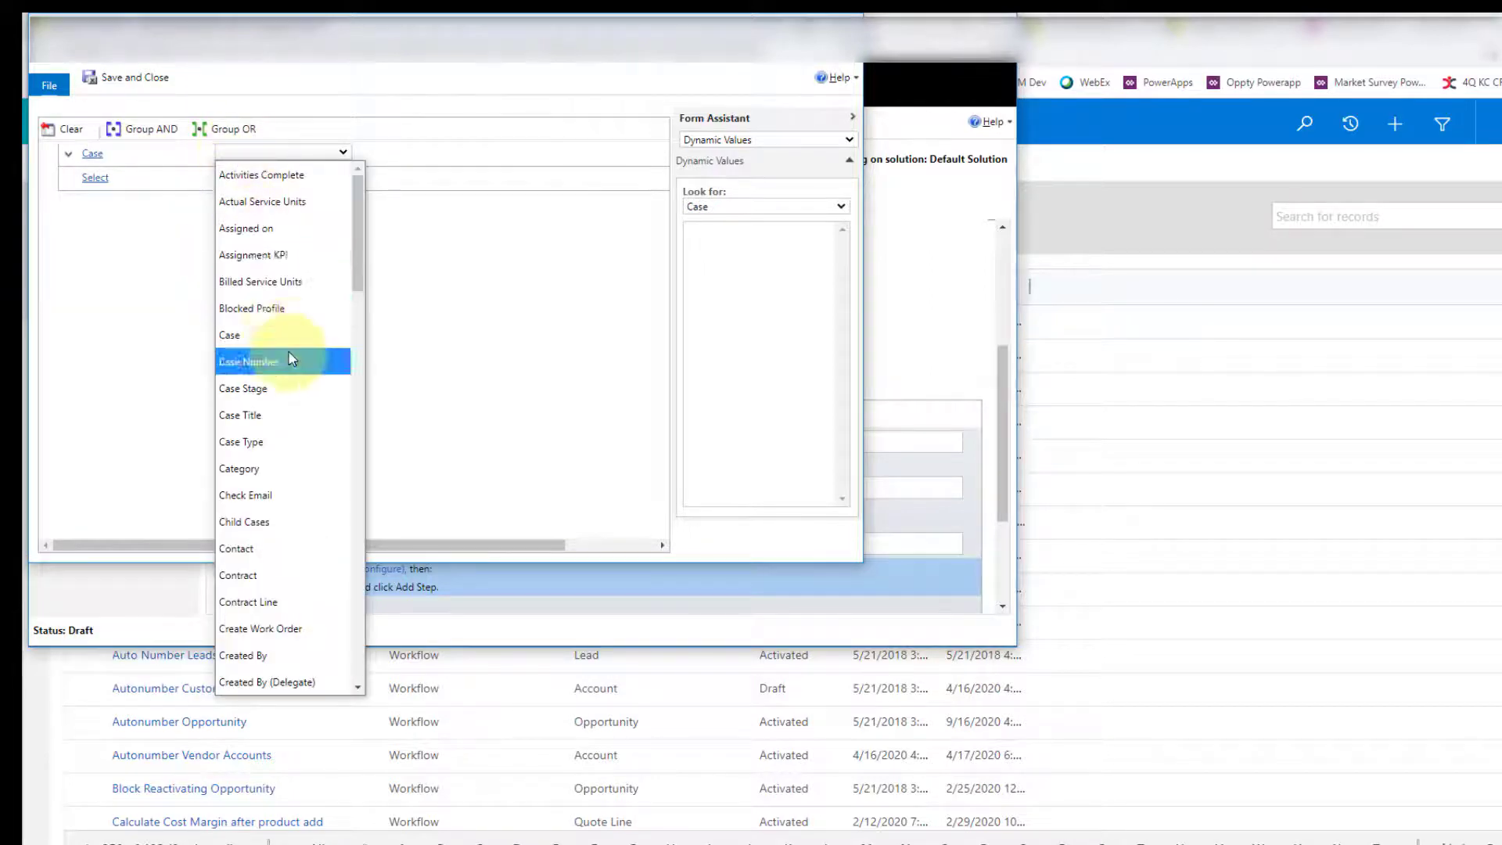
scroll(292, 356, down, 4)
scroll(291, 358, down, 4)
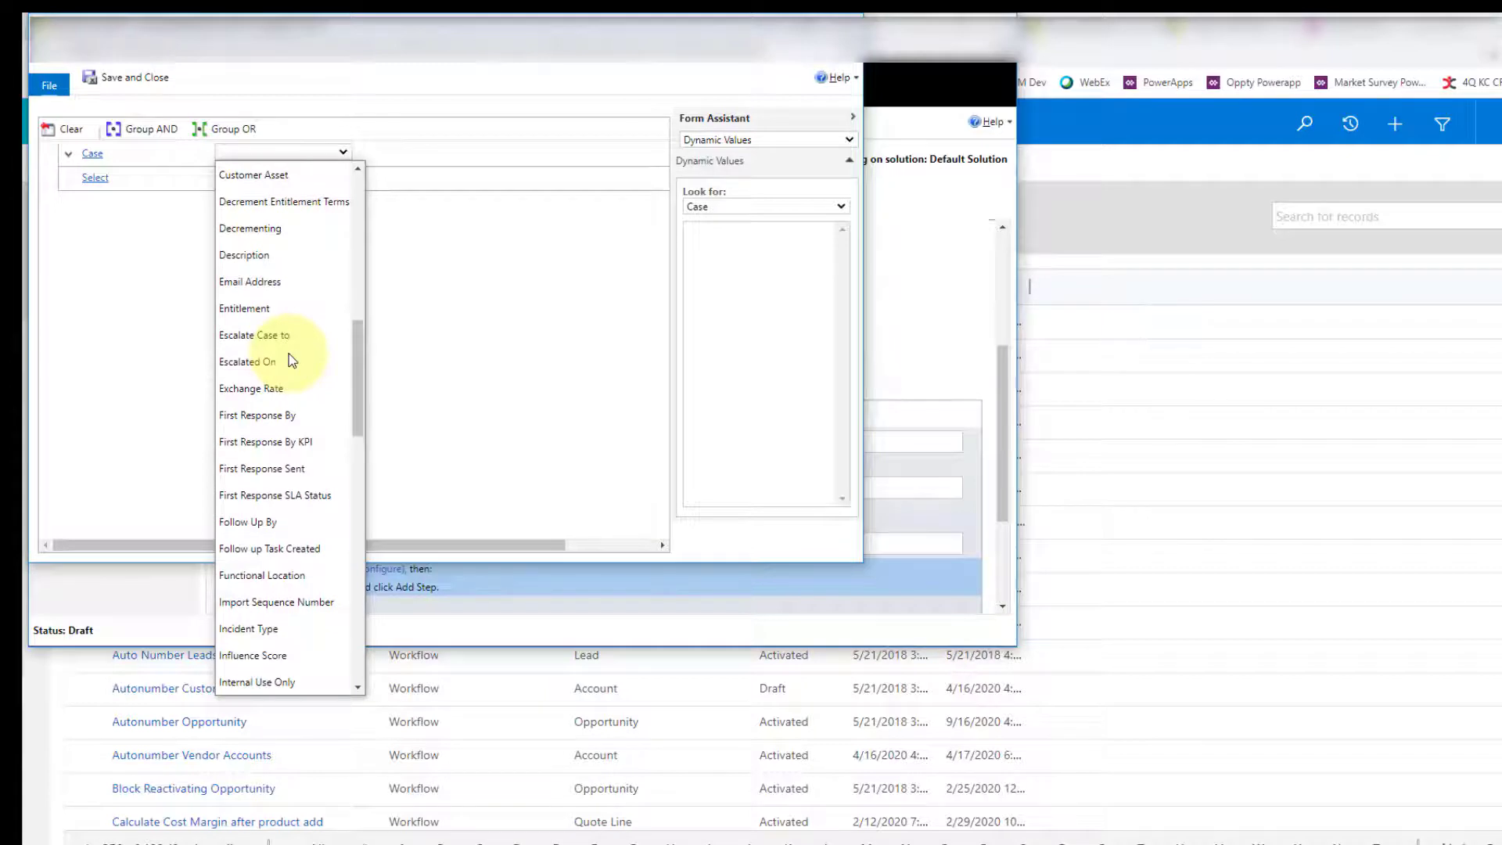
click(258, 335)
click(378, 152)
click(386, 176)
click(618, 157)
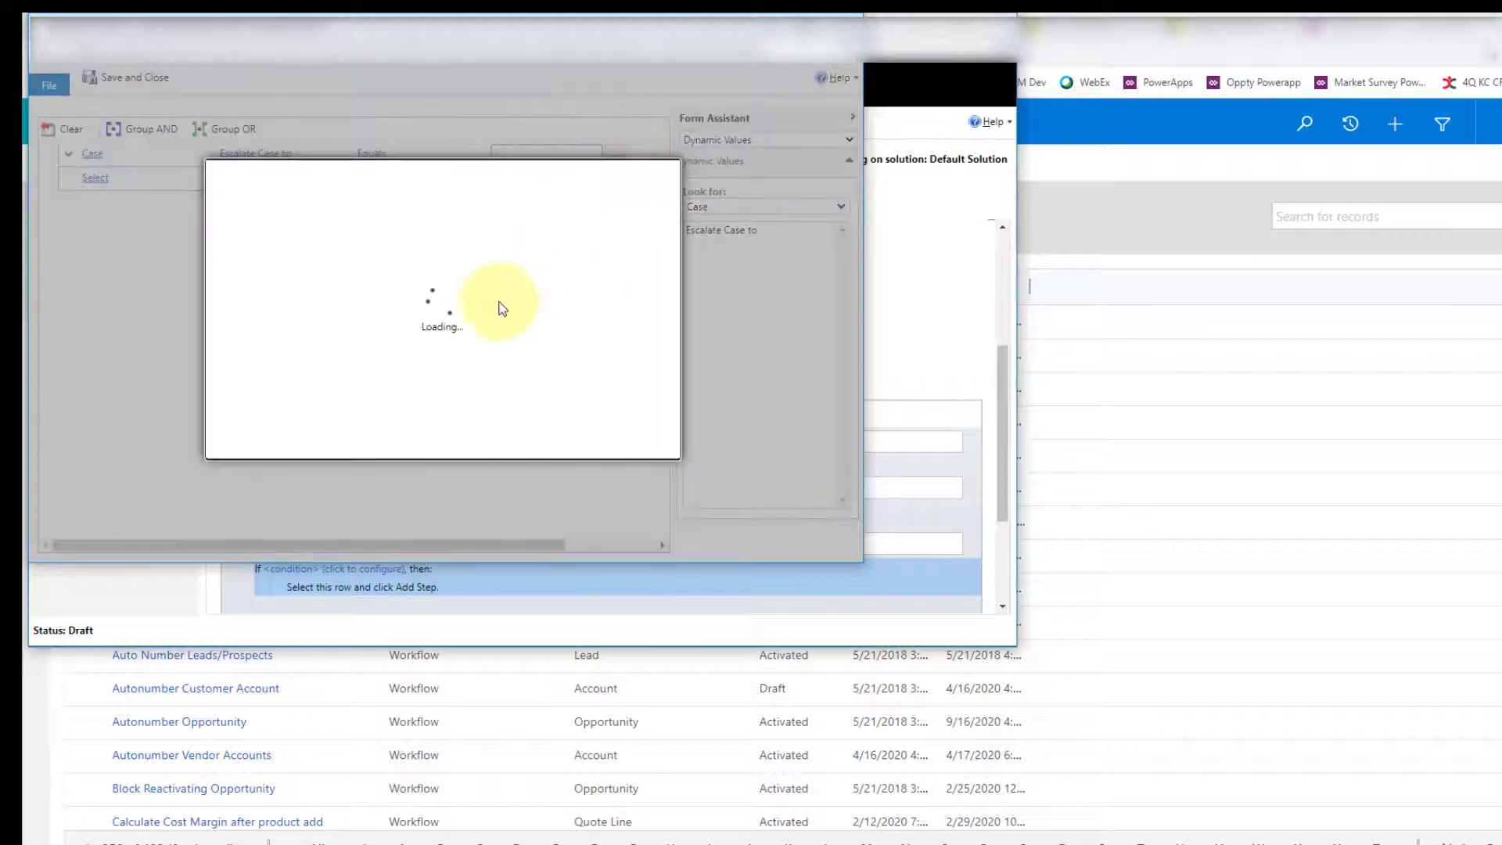
double_click(295, 327)
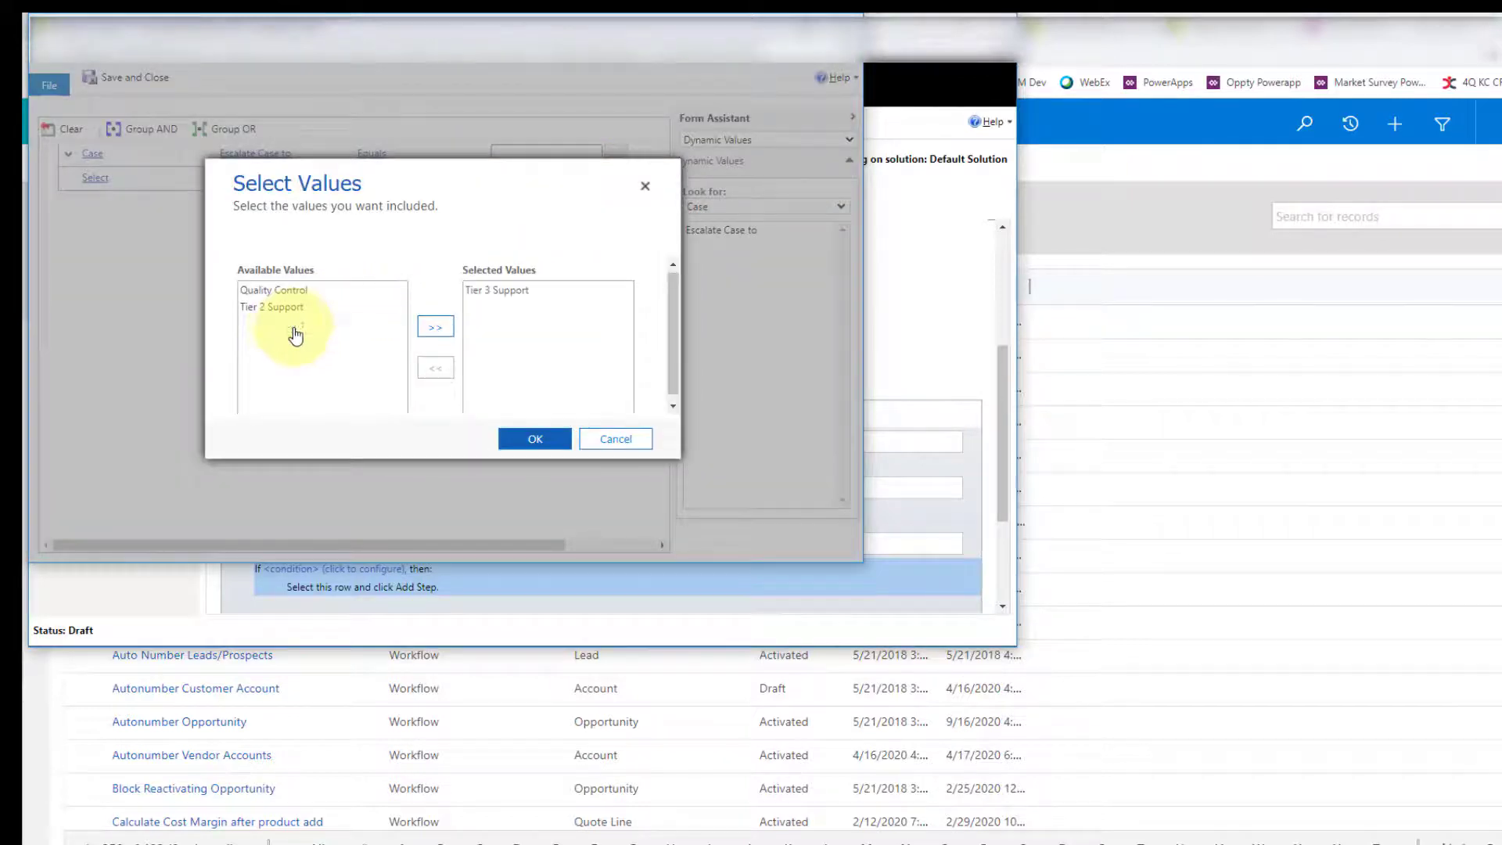
click(521, 438)
Step: Add a second clause requiring Tier 3 Support on Sub Category (Drop Down Value) to contain data, and save the condition
click(116, 179)
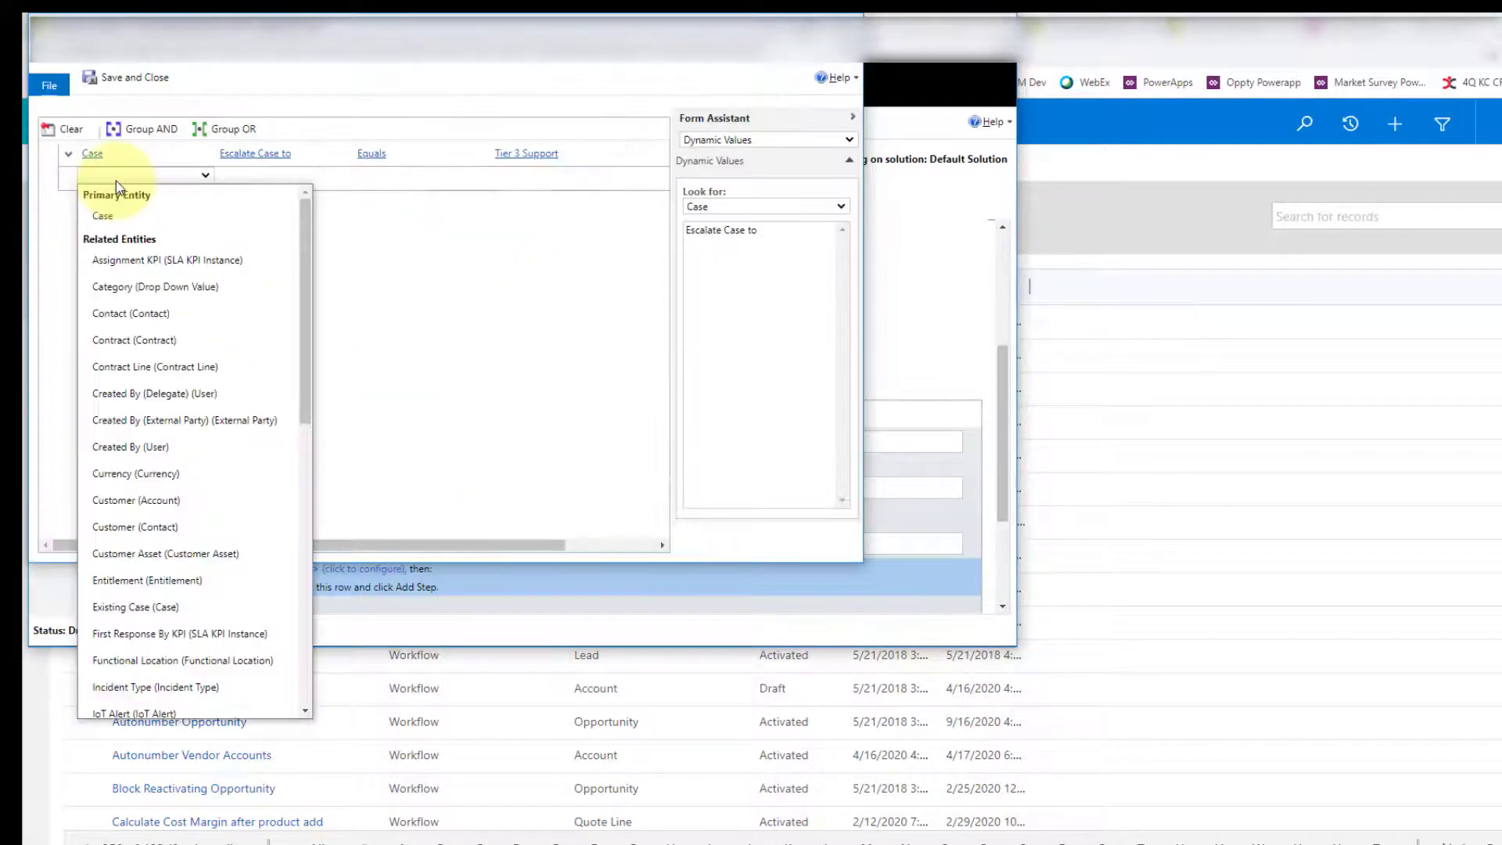
scroll(165, 407, down, 5)
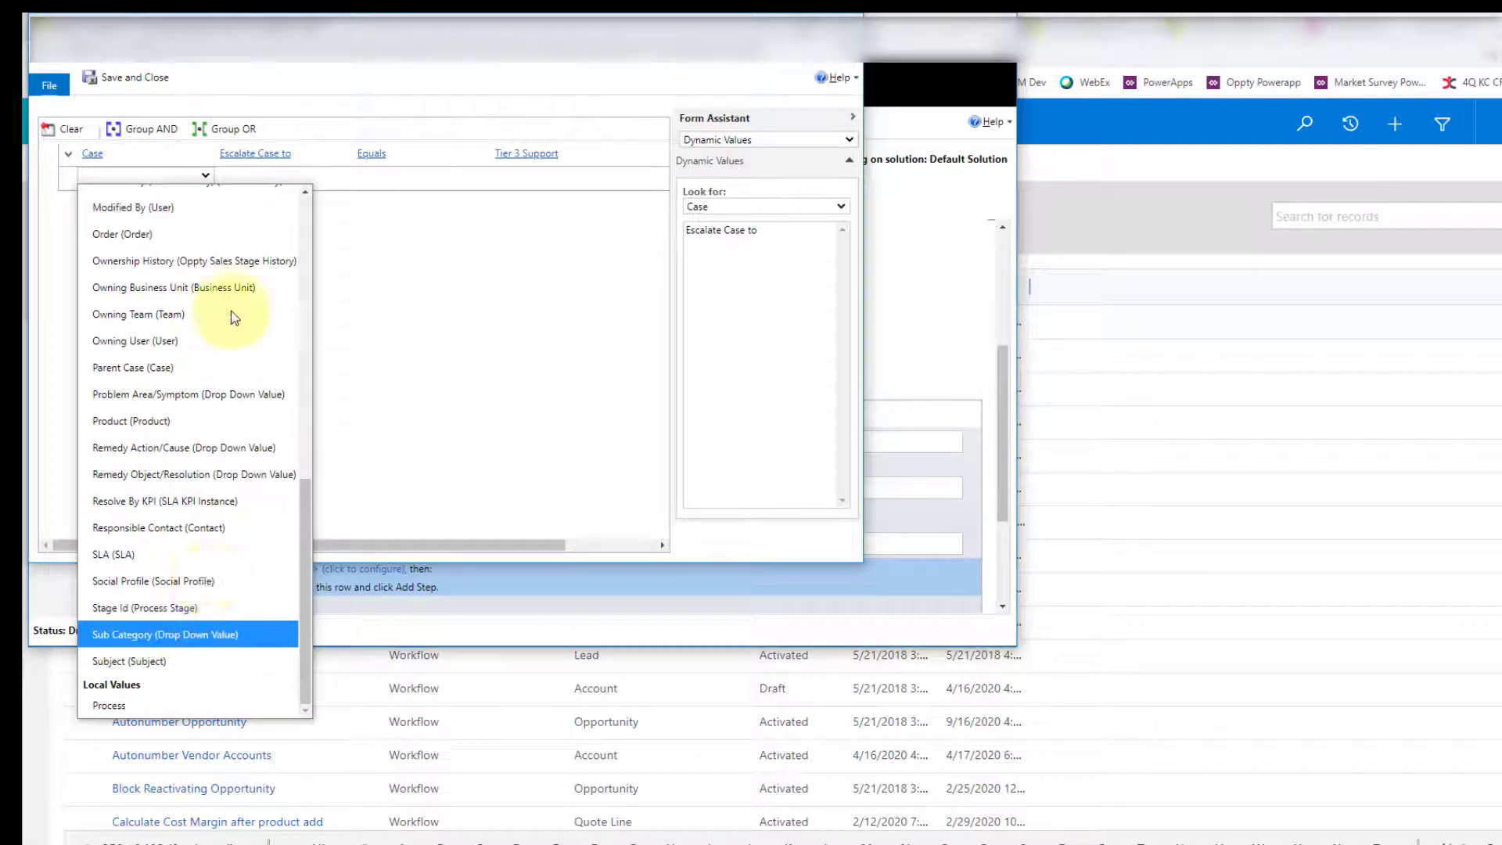
click(194, 634)
click(244, 175)
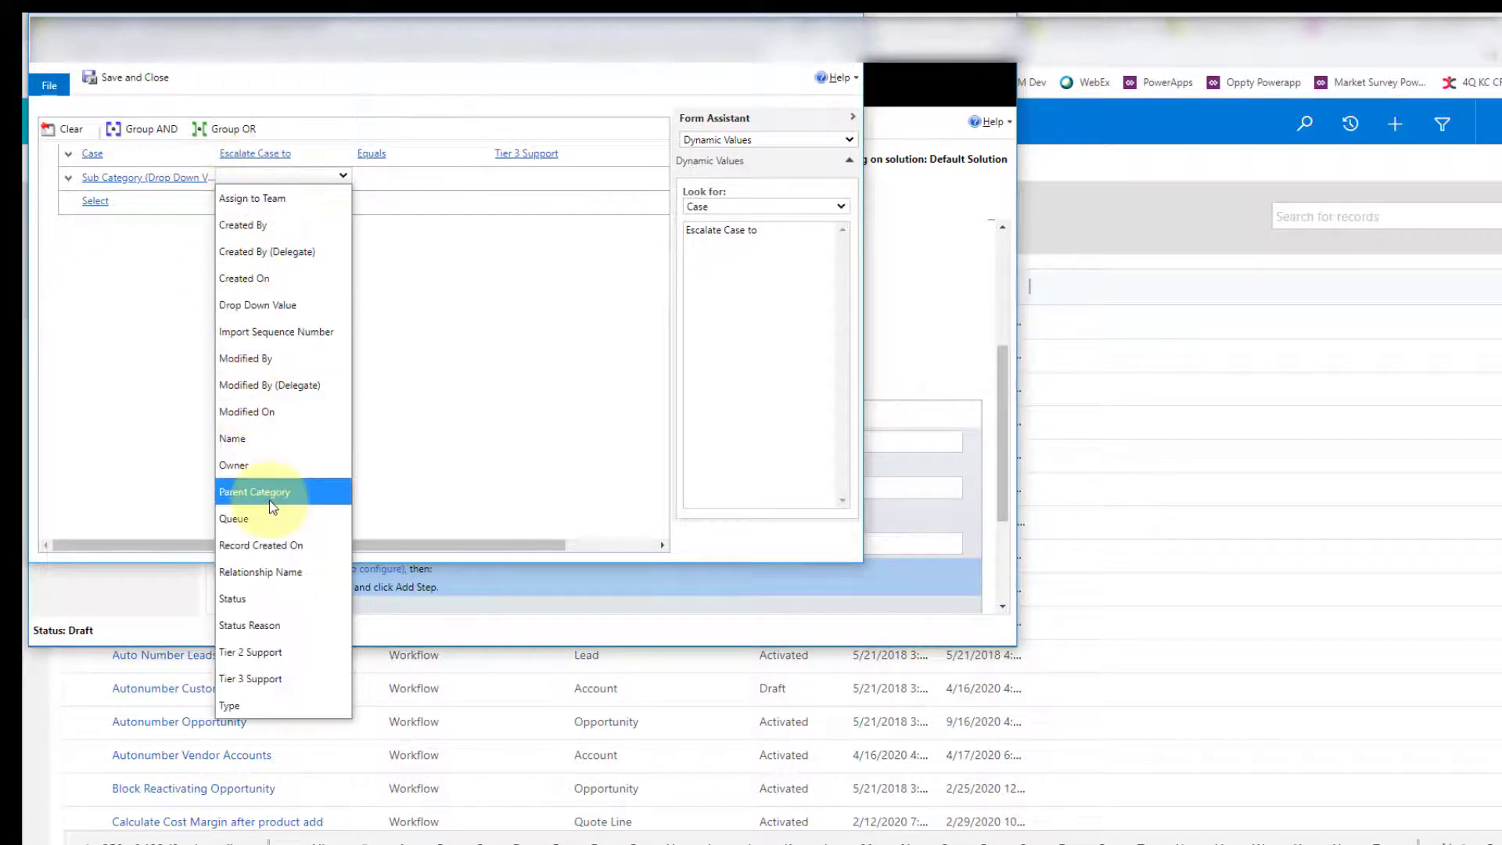
click(270, 678)
click(389, 178)
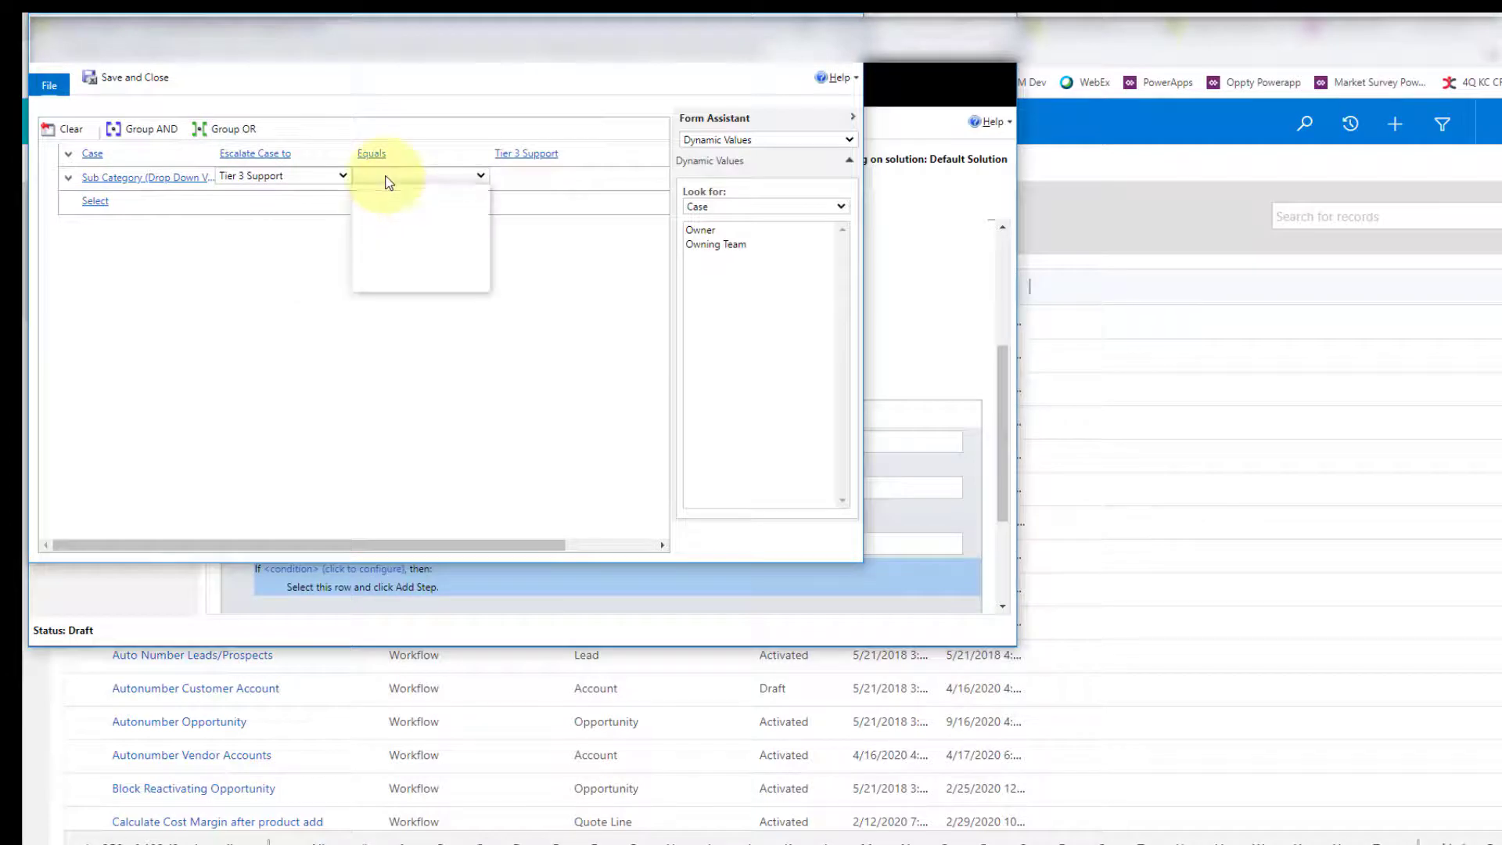
click(389, 194)
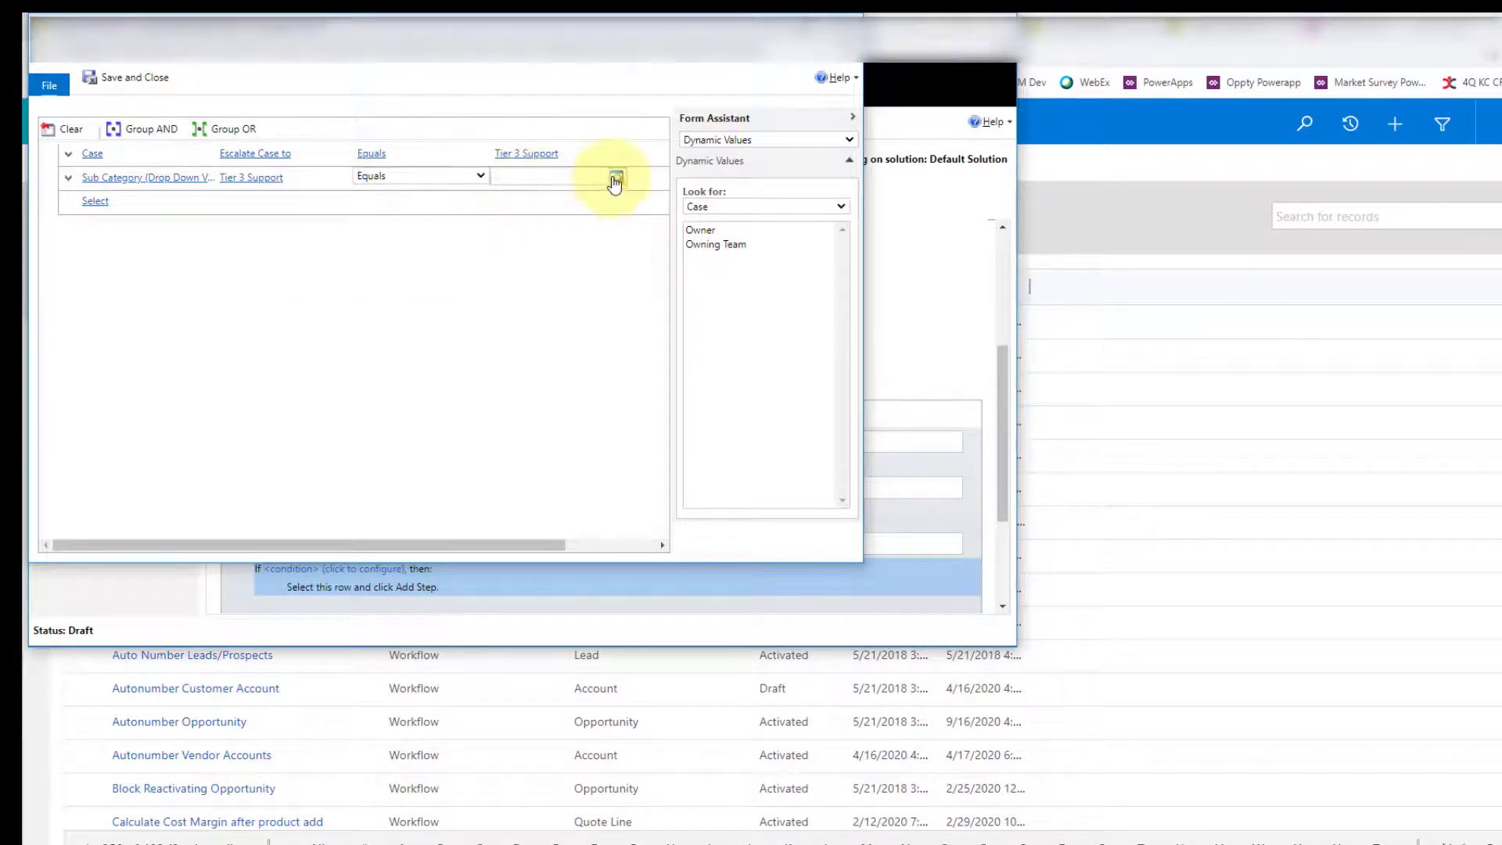
click(616, 180)
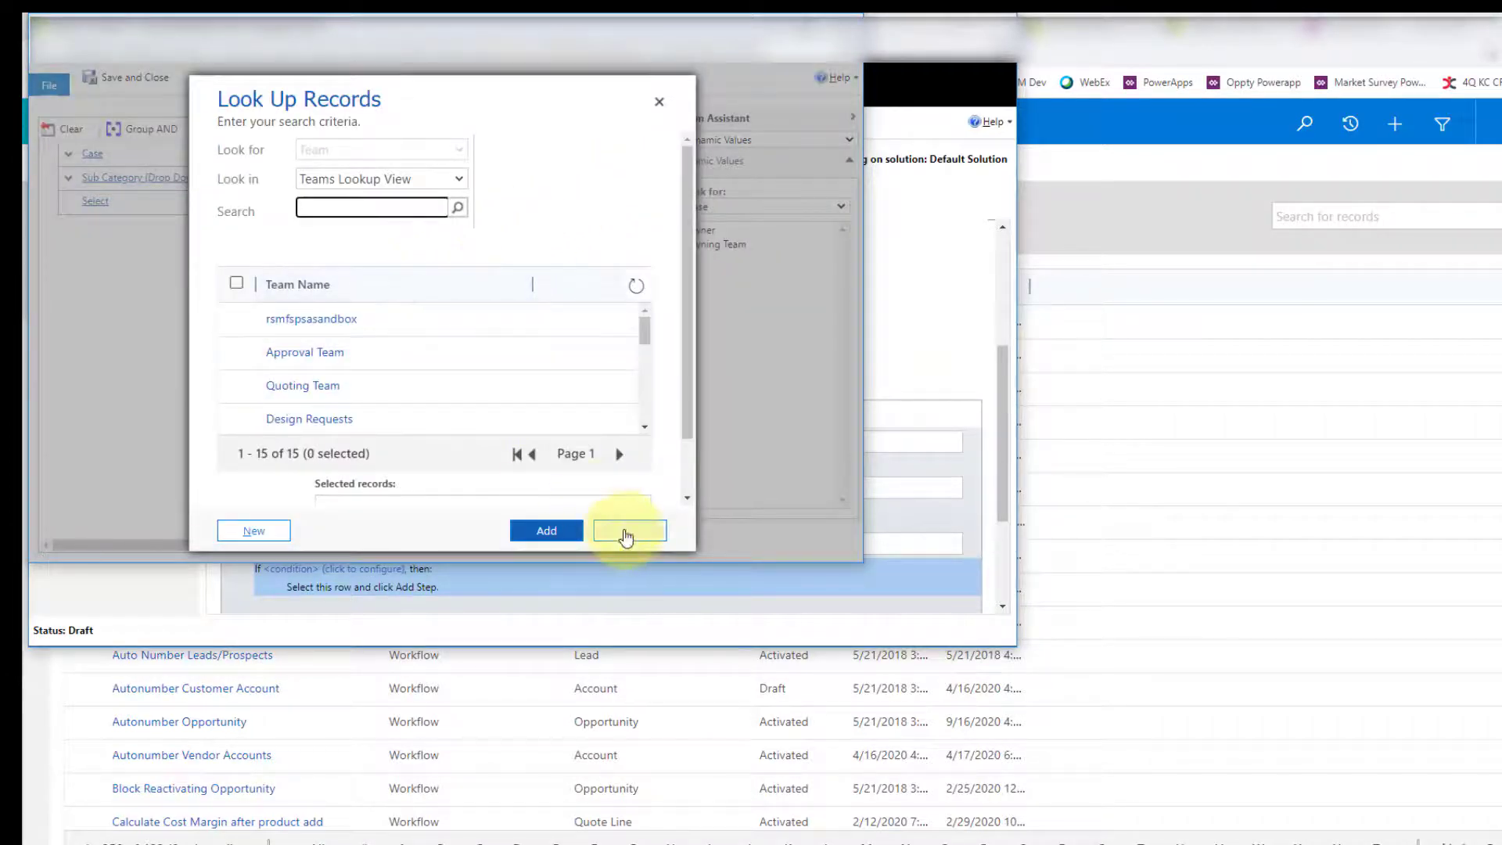
click(622, 530)
click(365, 176)
click(389, 251)
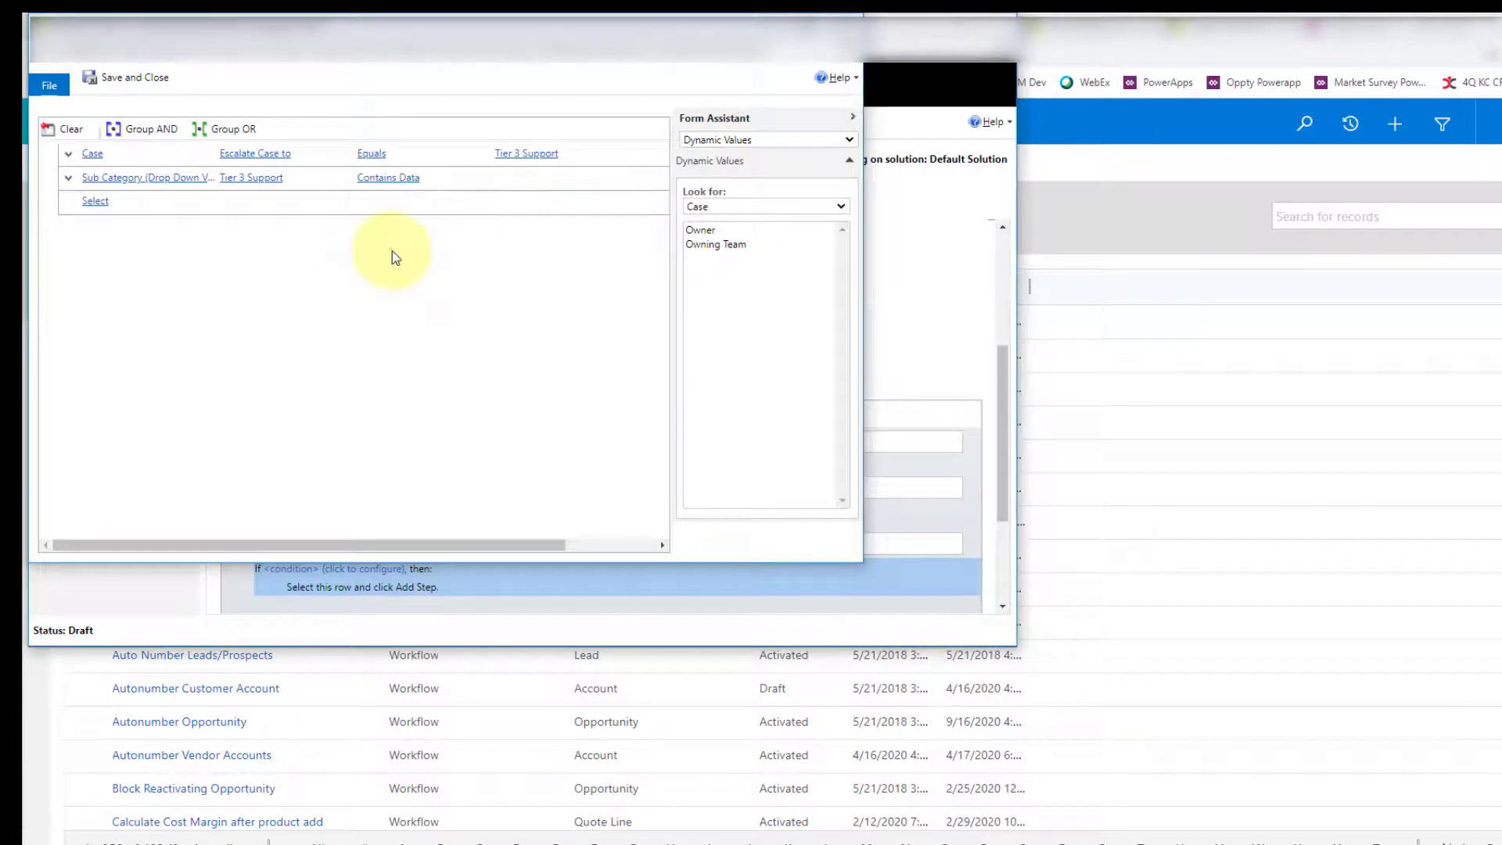
click(131, 77)
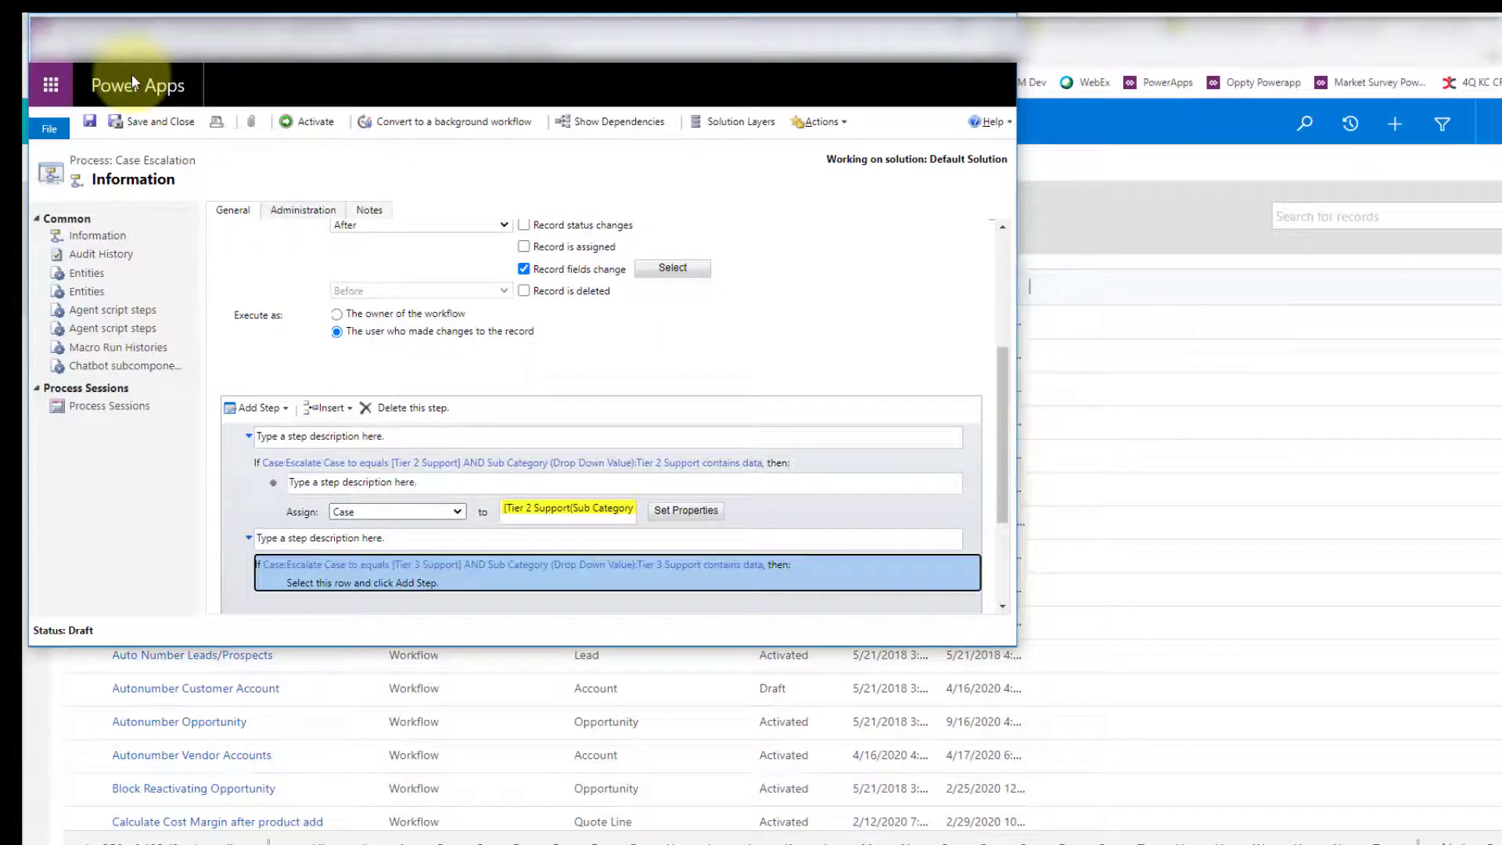
Step: Add a Stop Workflow step after the Tier 3 Support condition block
click(333, 436)
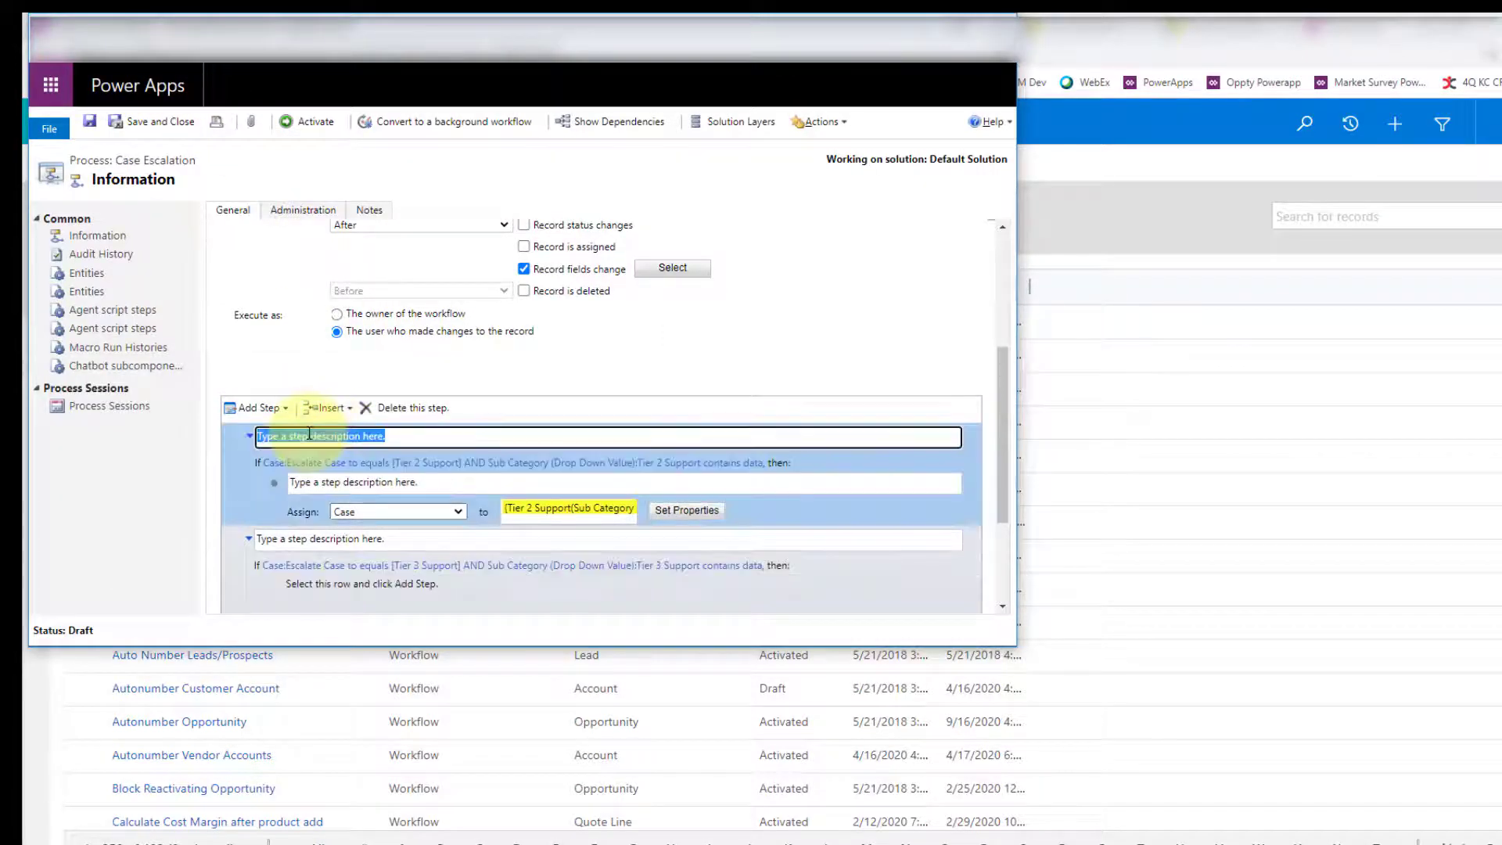
click(298, 537)
click(269, 408)
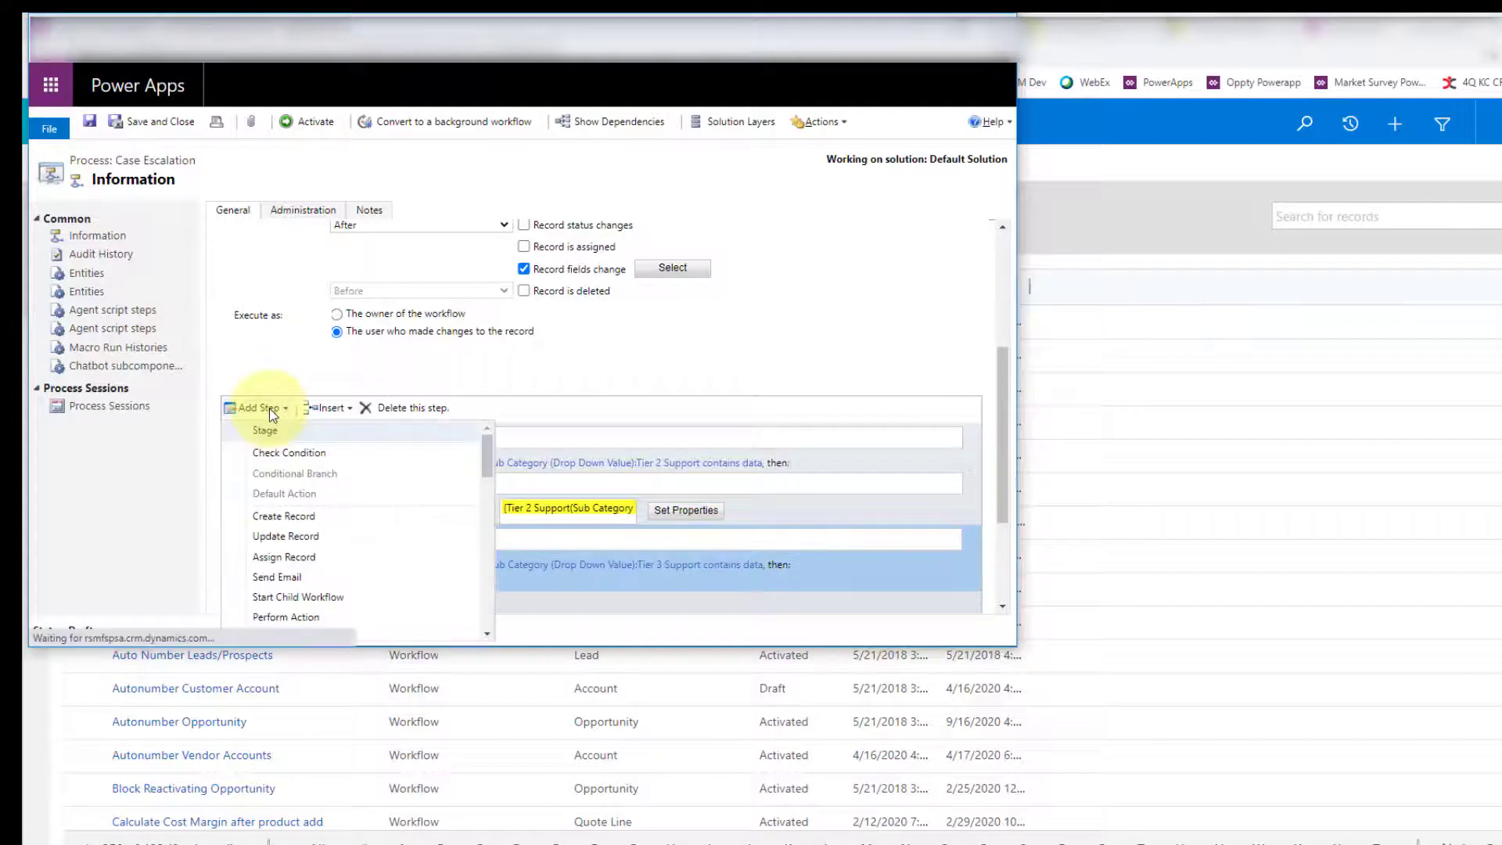
scroll(309, 597, down, 2)
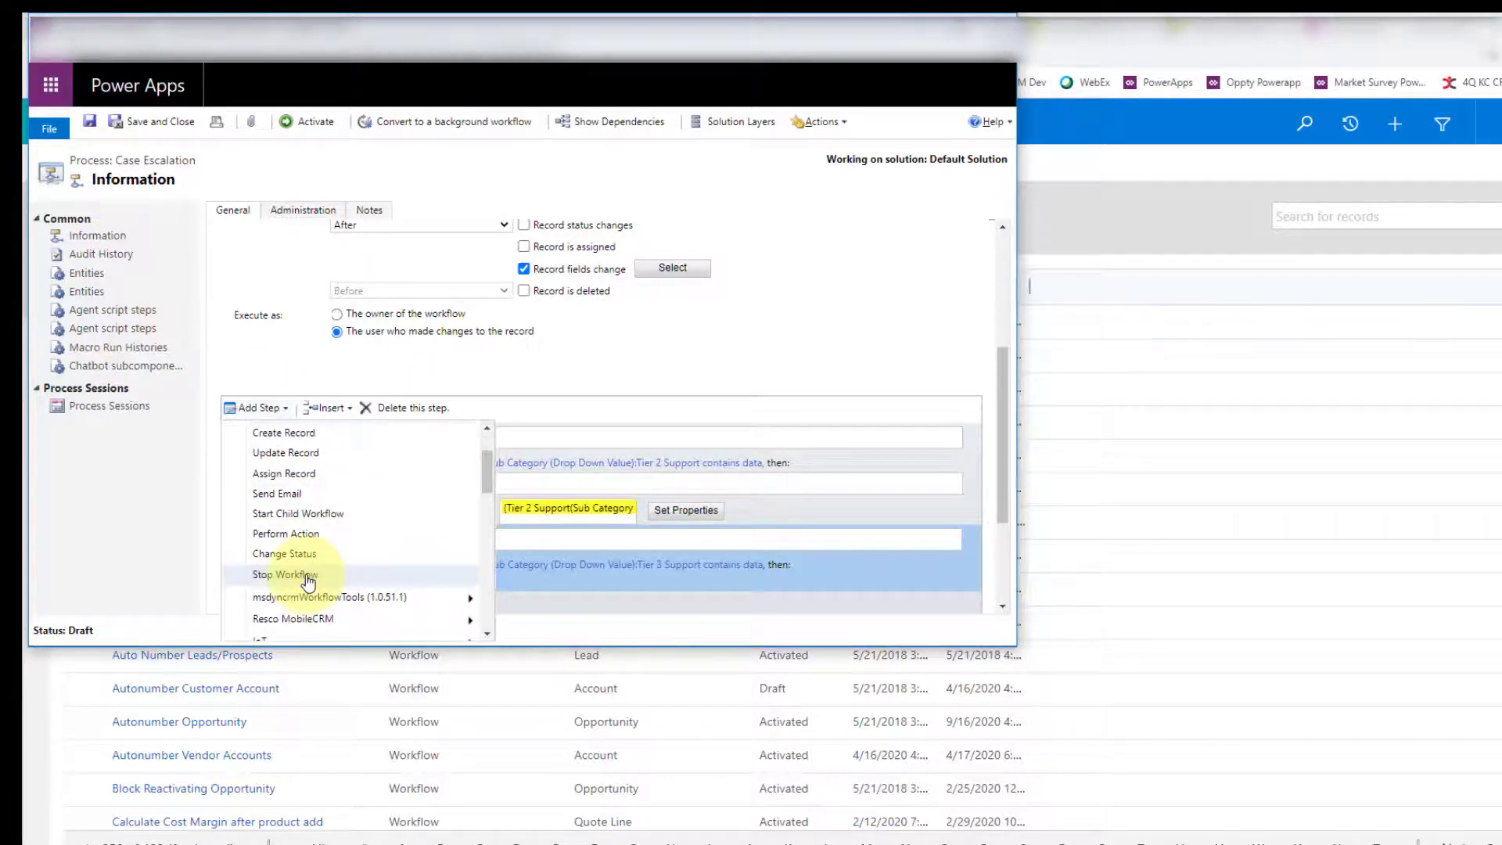
click(286, 575)
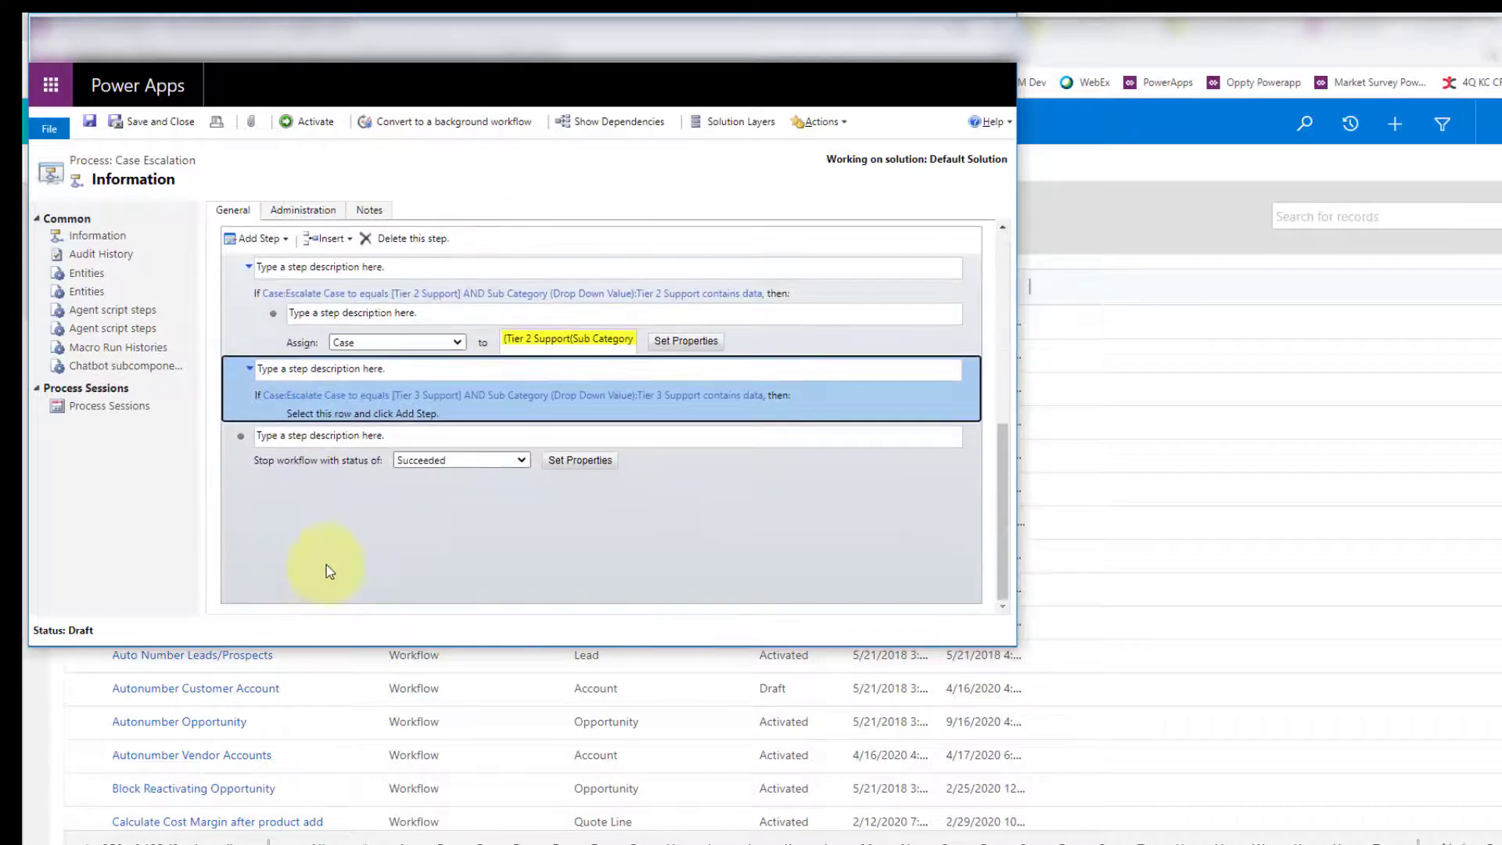
Step: Activate the Case Escalation workflow and close its window
scroll(358, 425, up, 5)
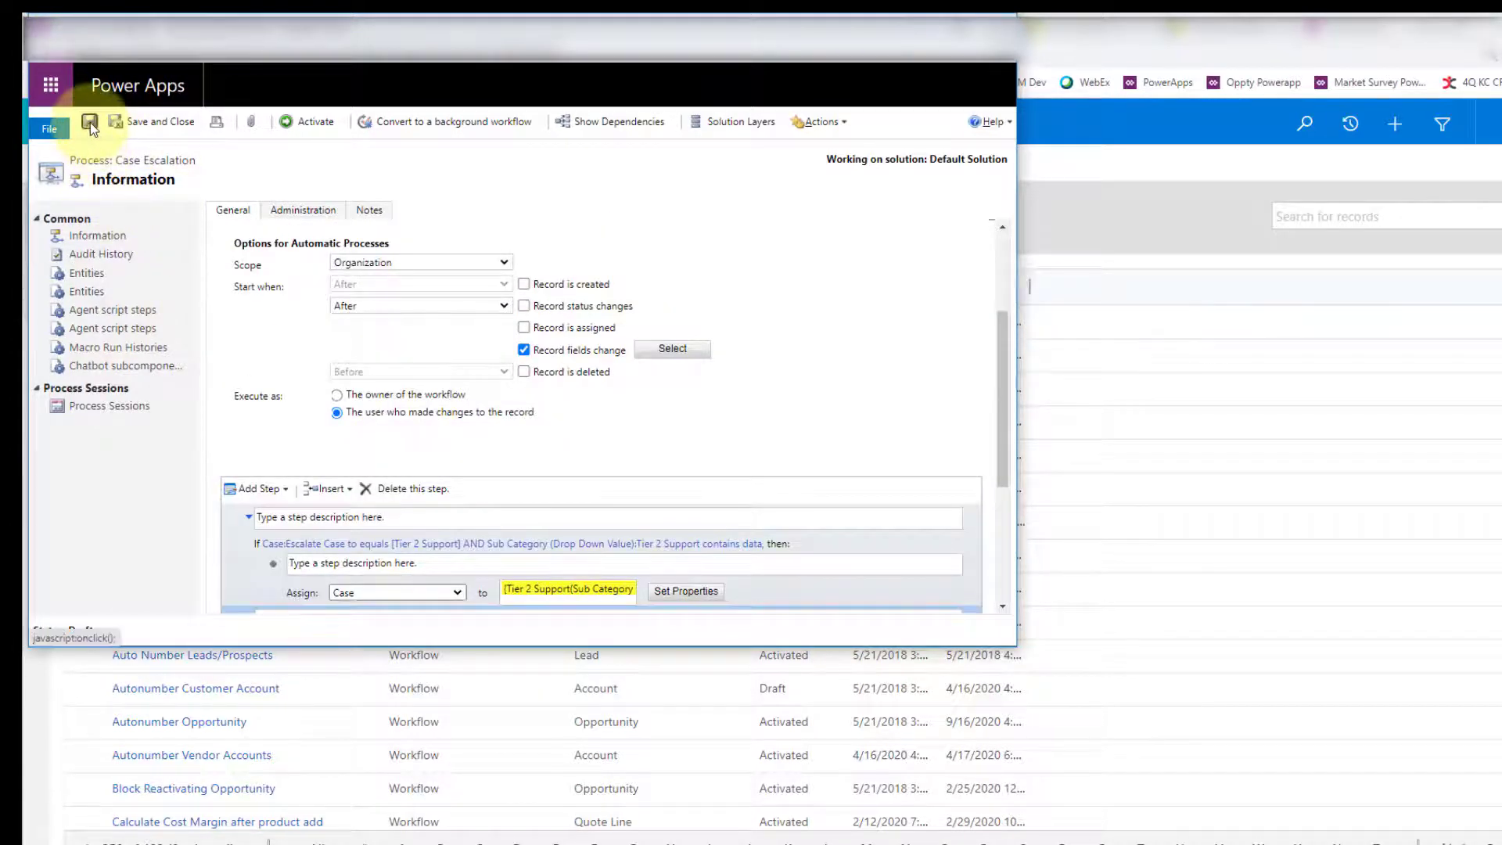
click(302, 121)
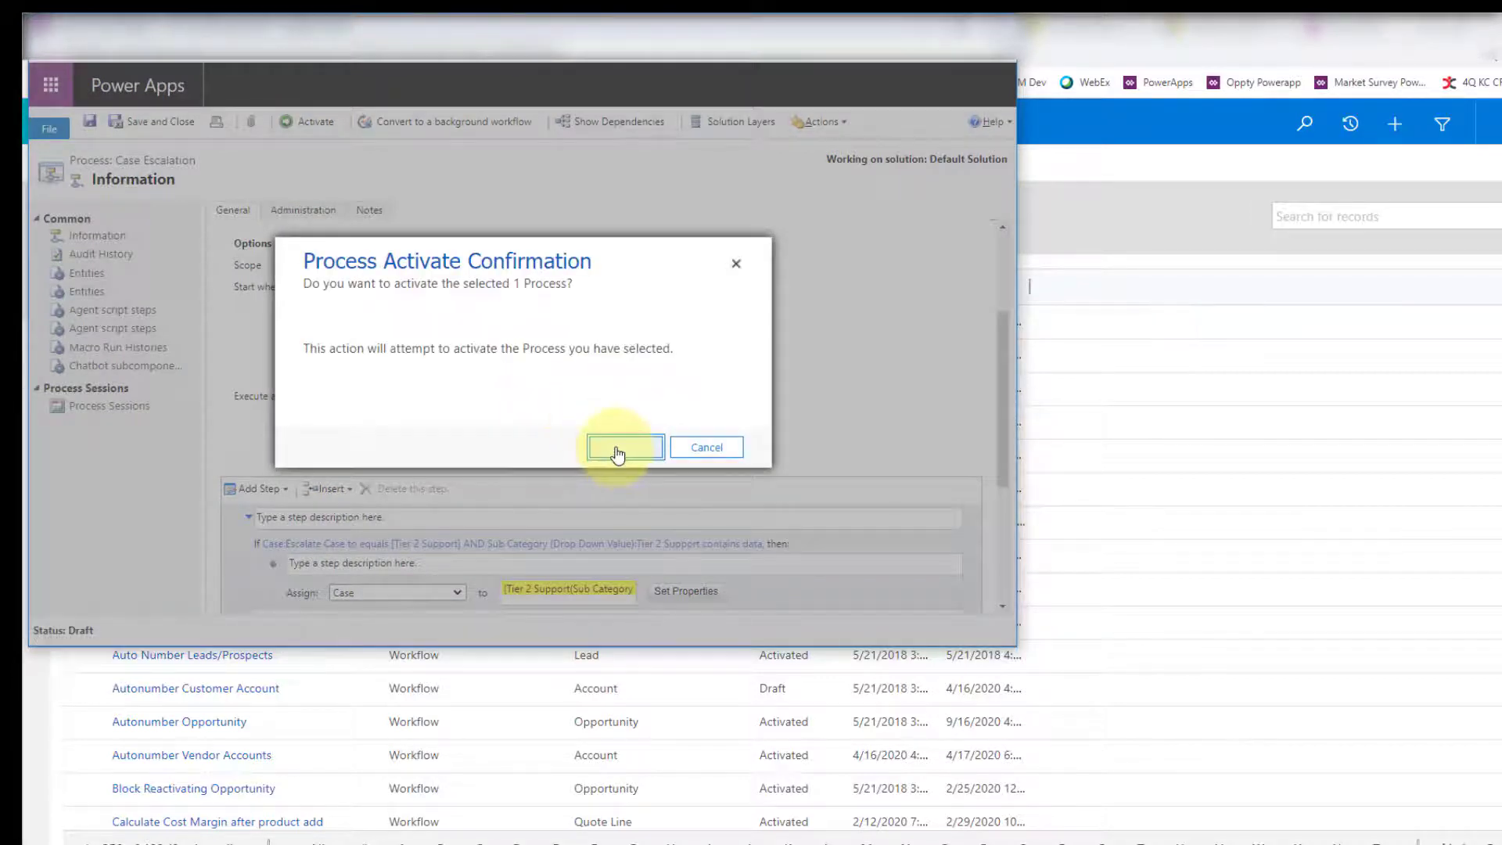
click(617, 448)
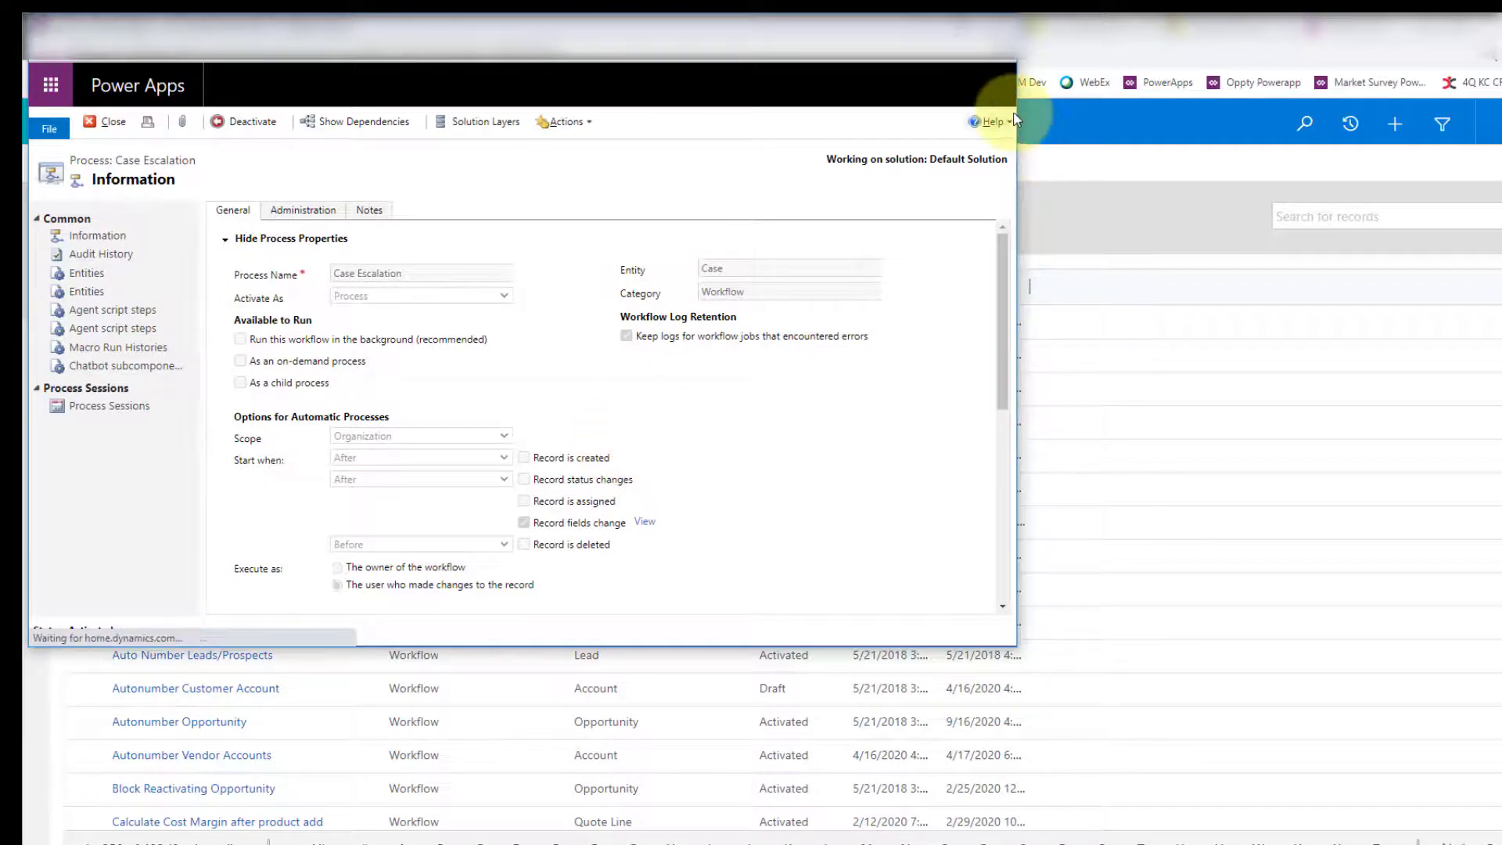
click(923, 25)
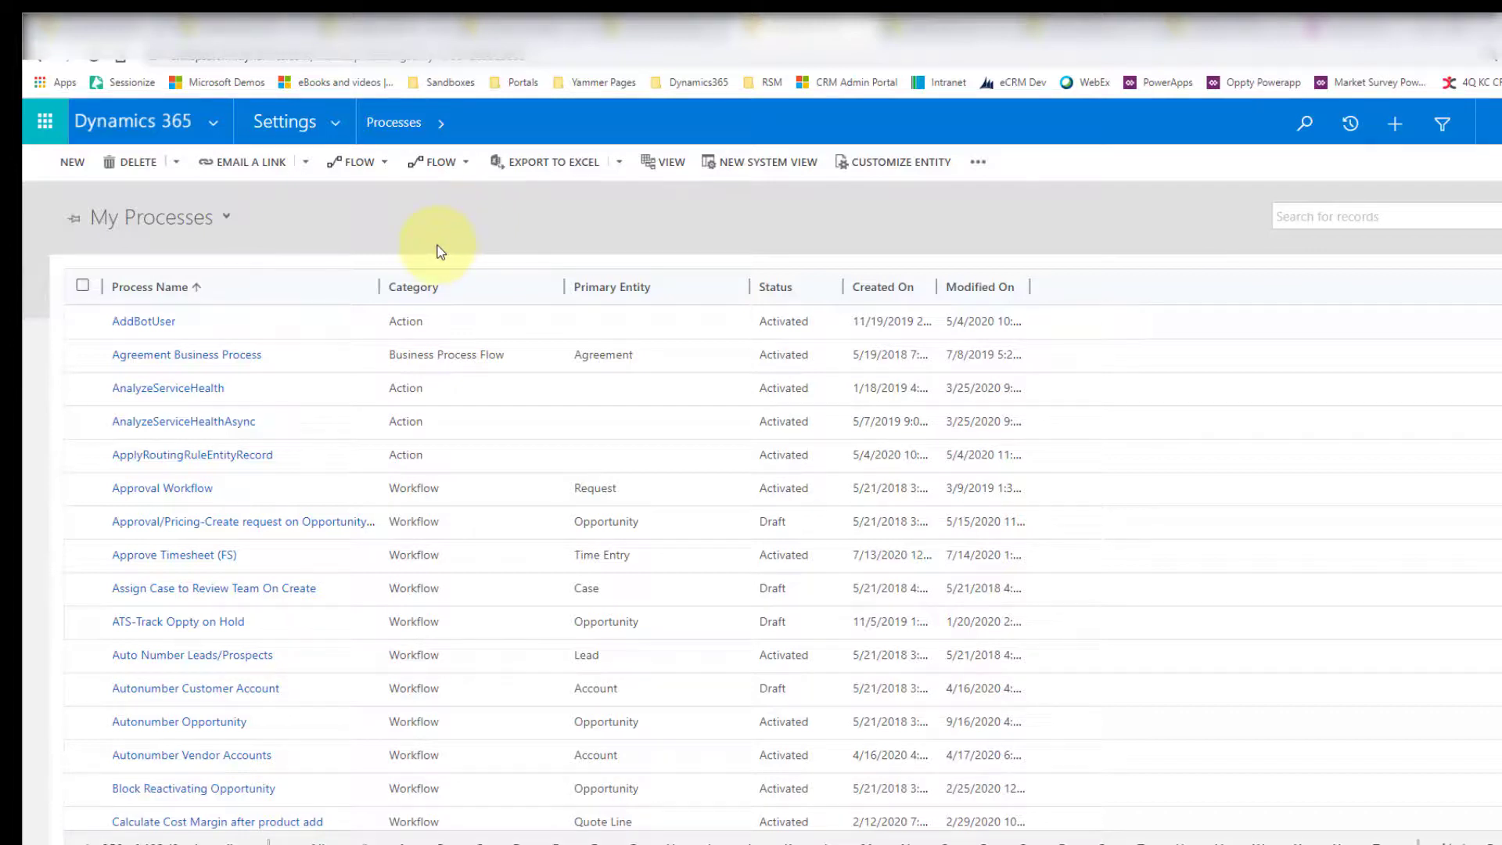
Step: Open the Teams list in the Security settings
click(337, 124)
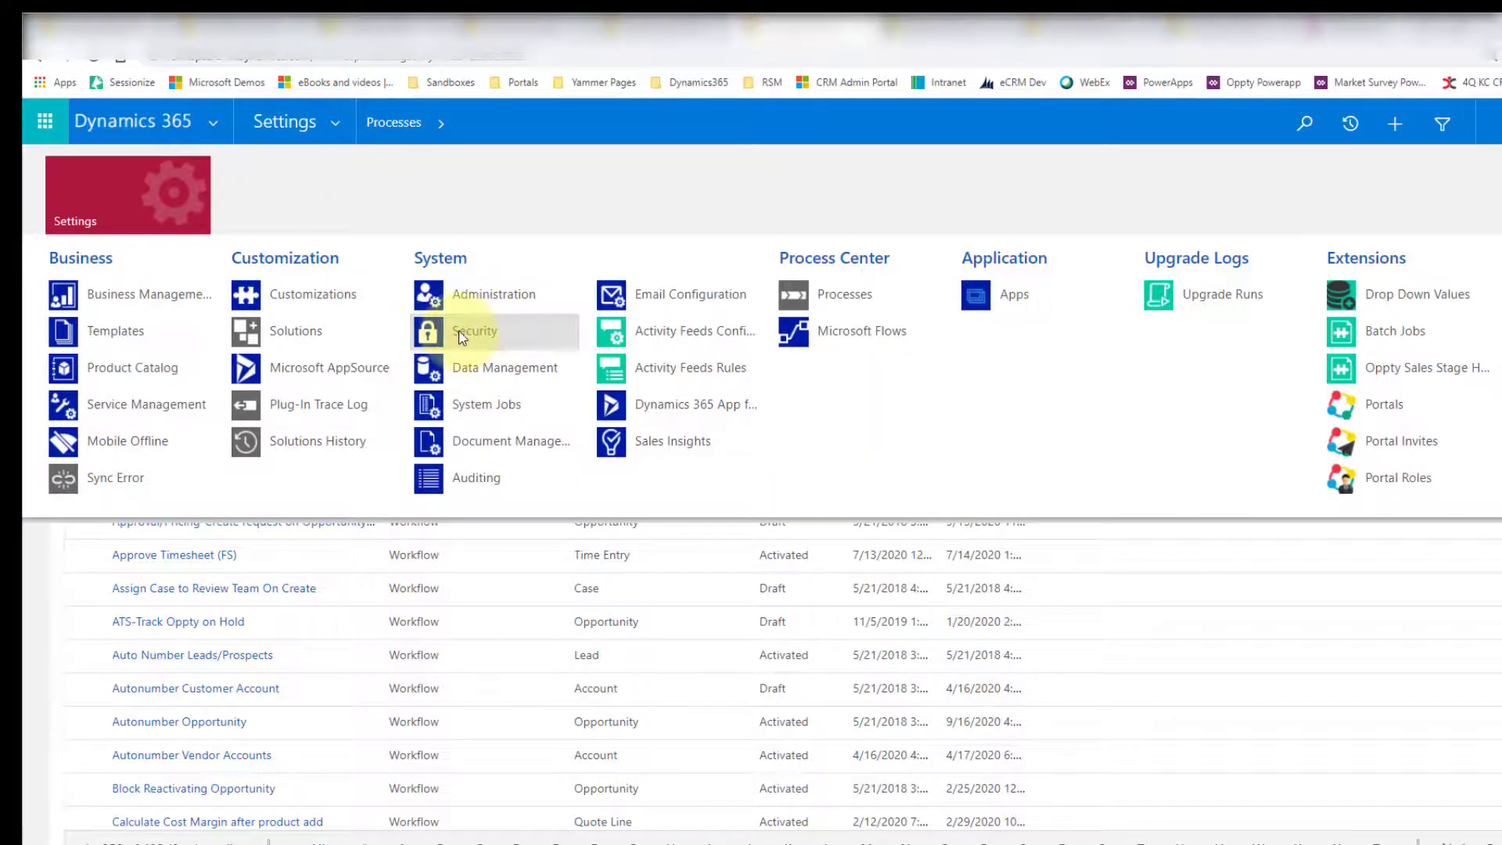
click(495, 332)
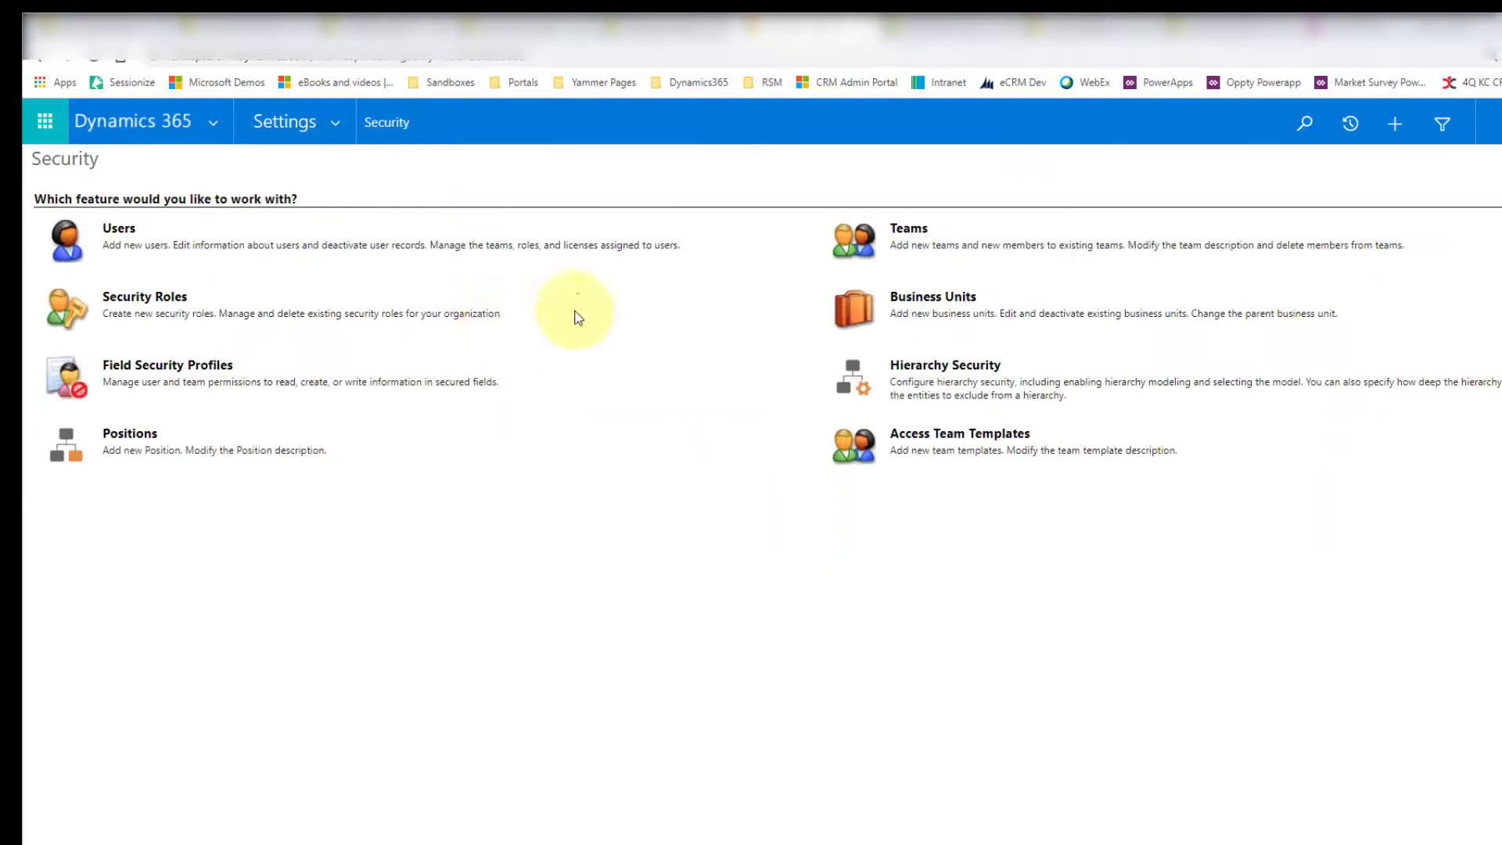
click(906, 231)
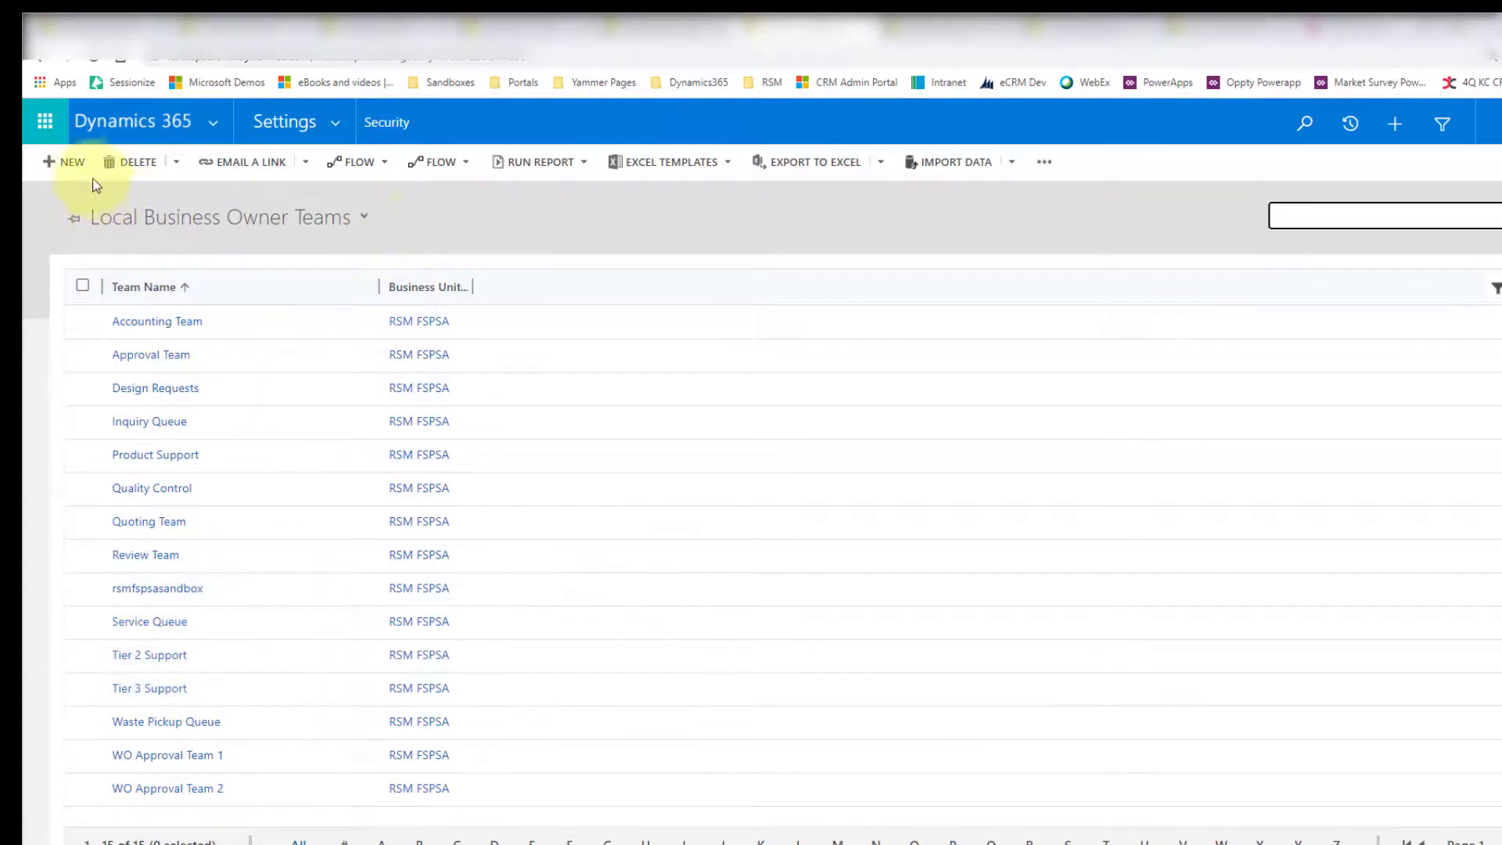
Step: Start a new team record, fill in the administrator's name, and keep Owner as the team type
click(66, 162)
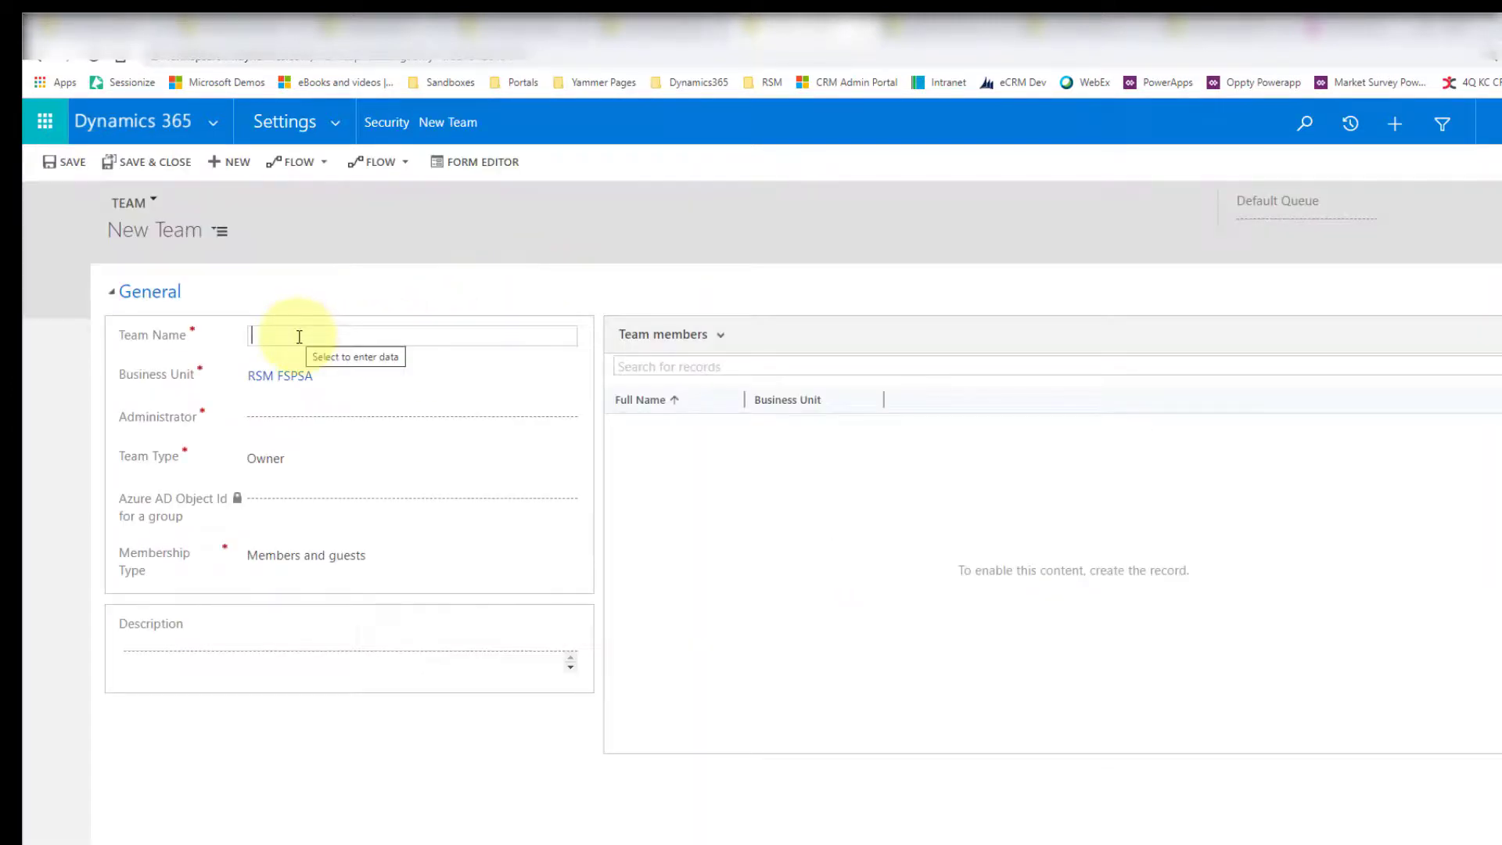
click(526, 415)
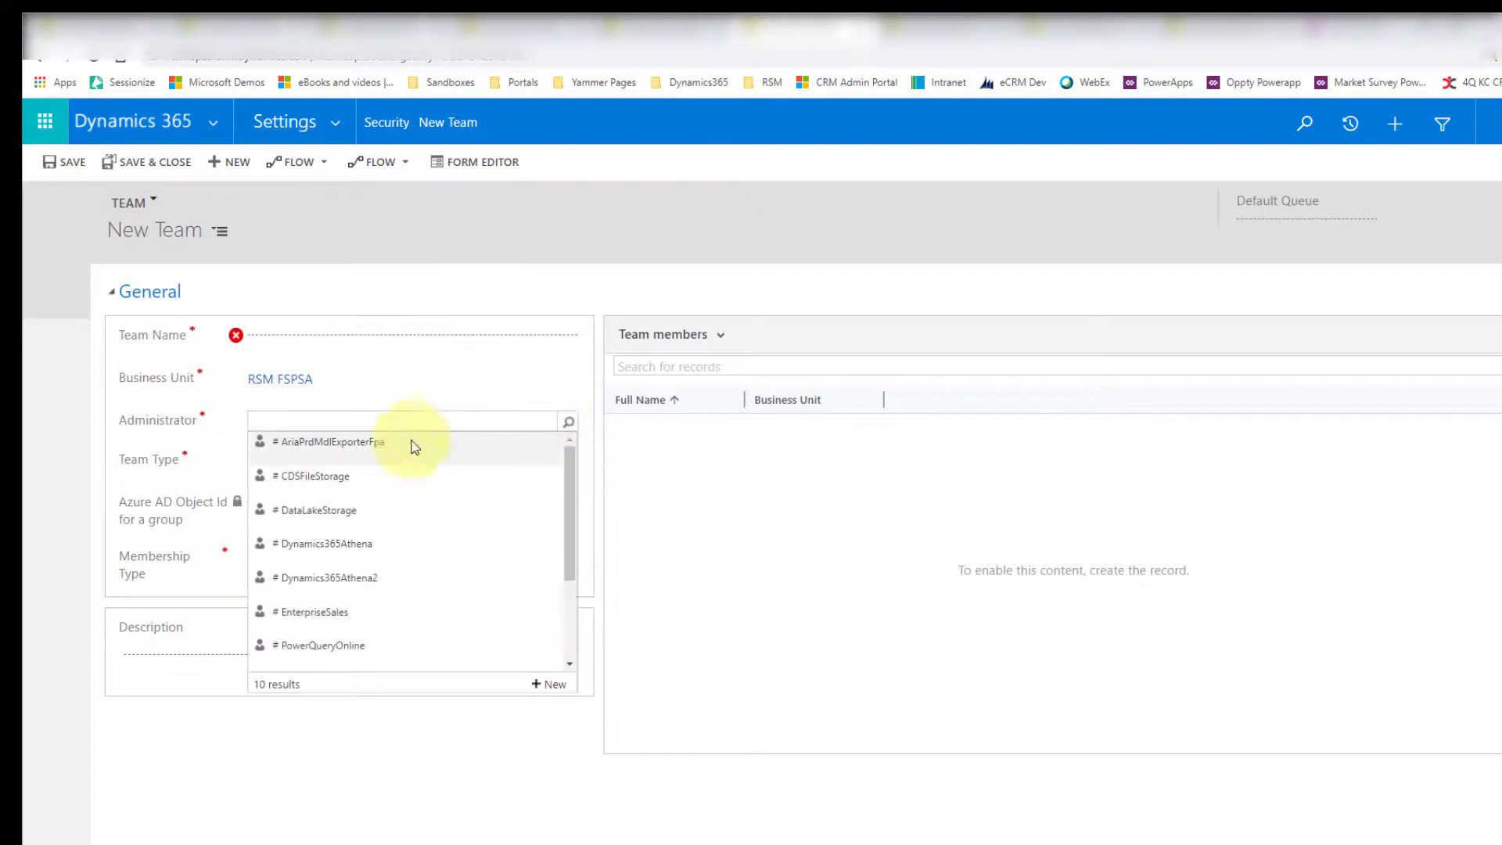
click(345, 414)
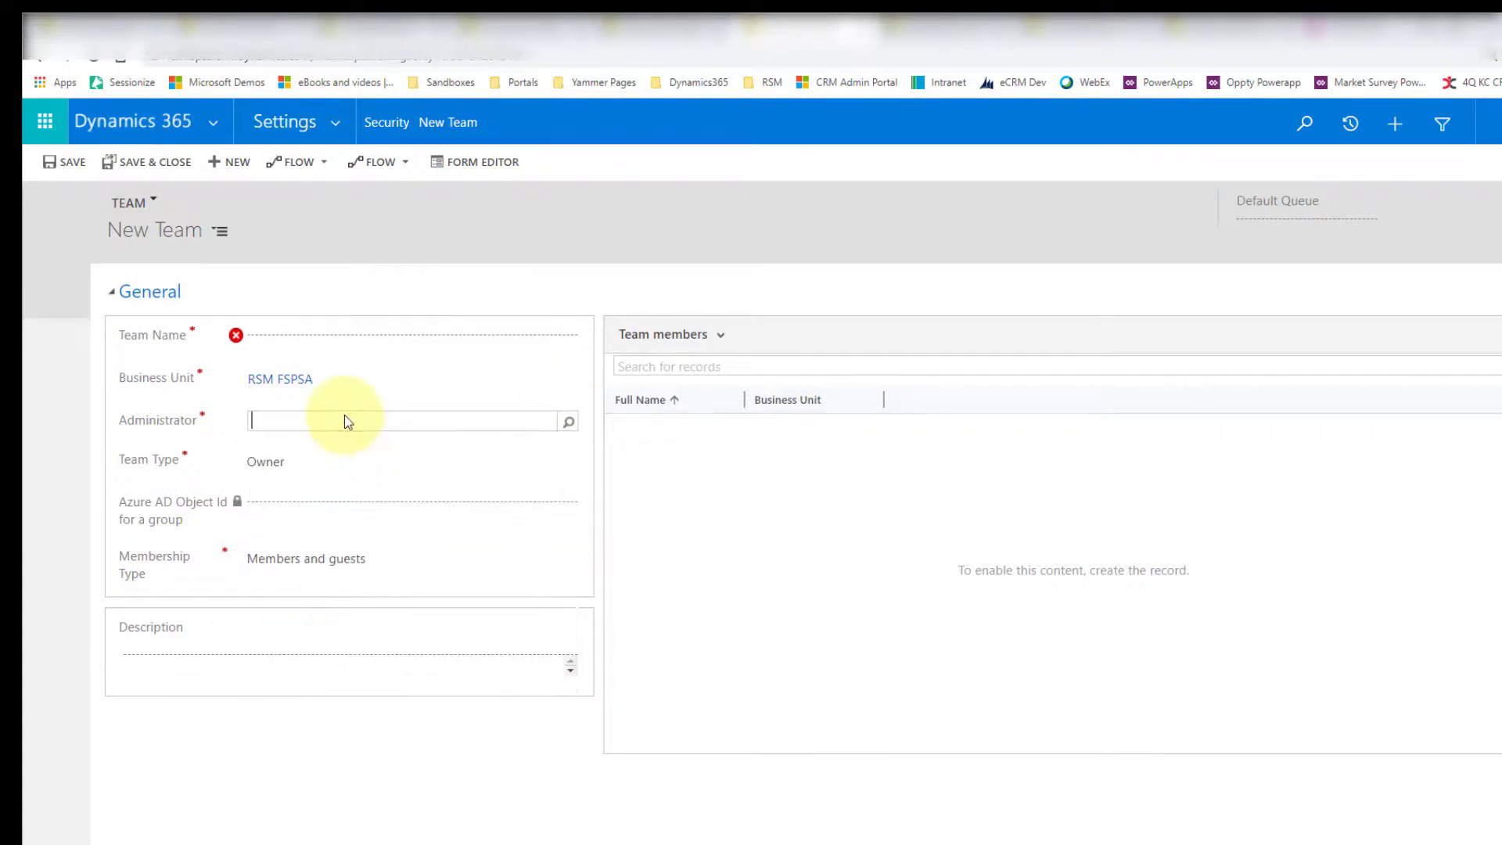
text(dude)
key(BackSpace)
key(BackSpace)
key(BackSpace)
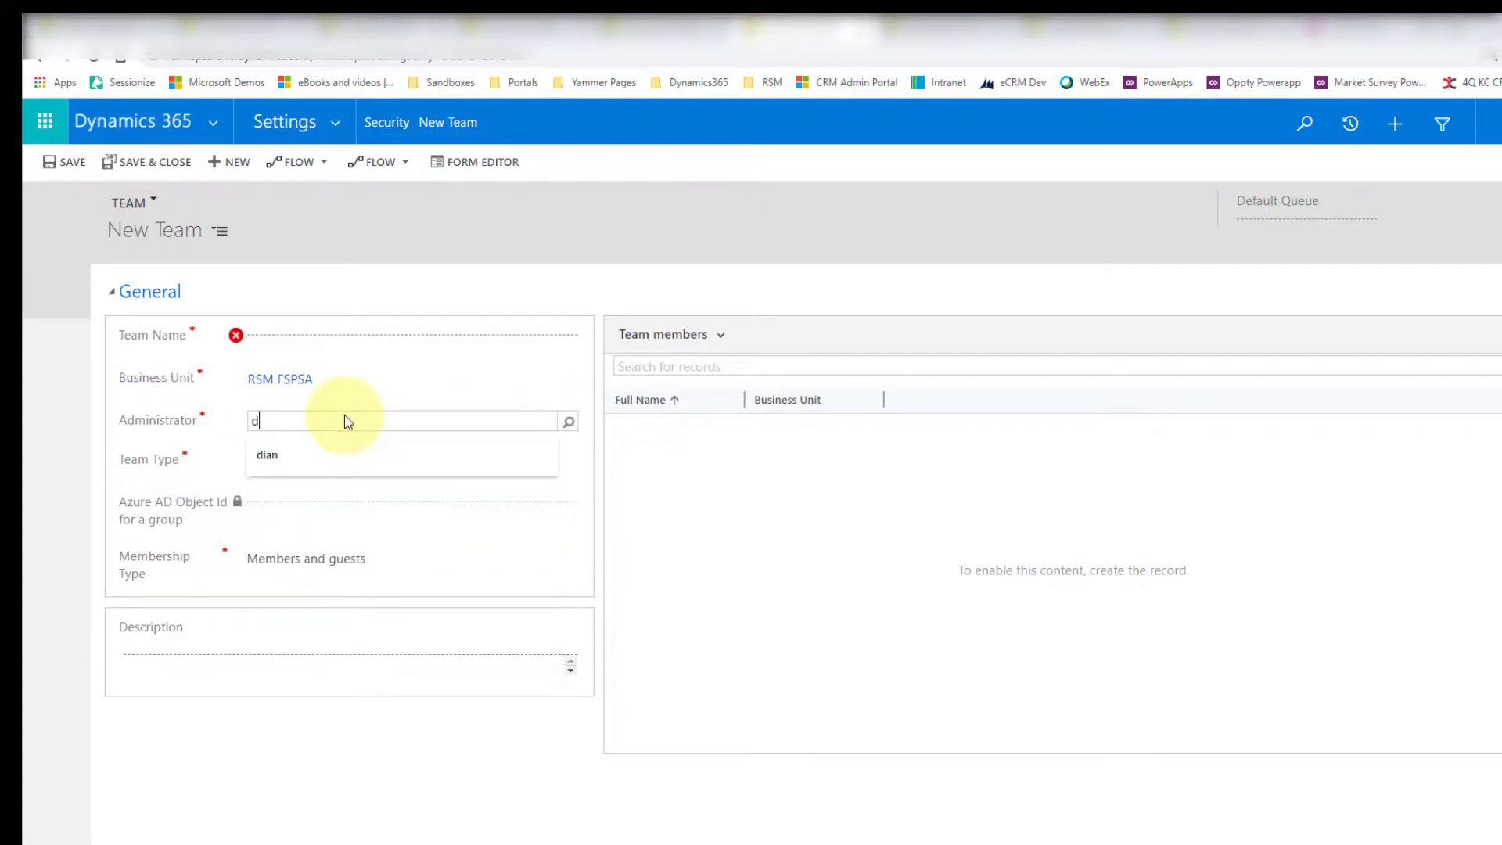
text(ua=)
key(BackSpace)
key(BackSpace)
key(BackSpace)
text(ian)
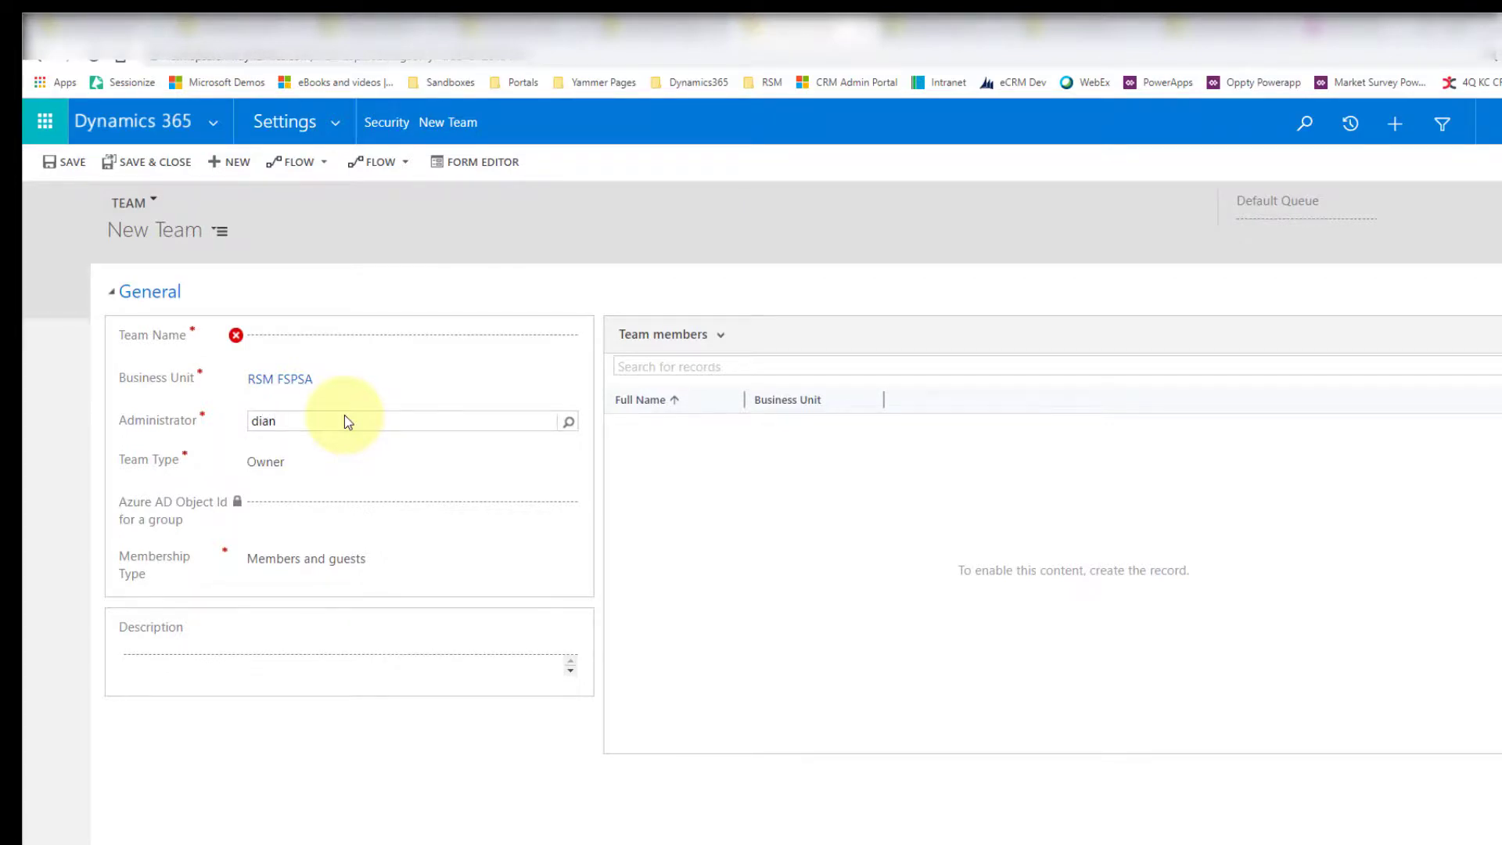
key(Tab)
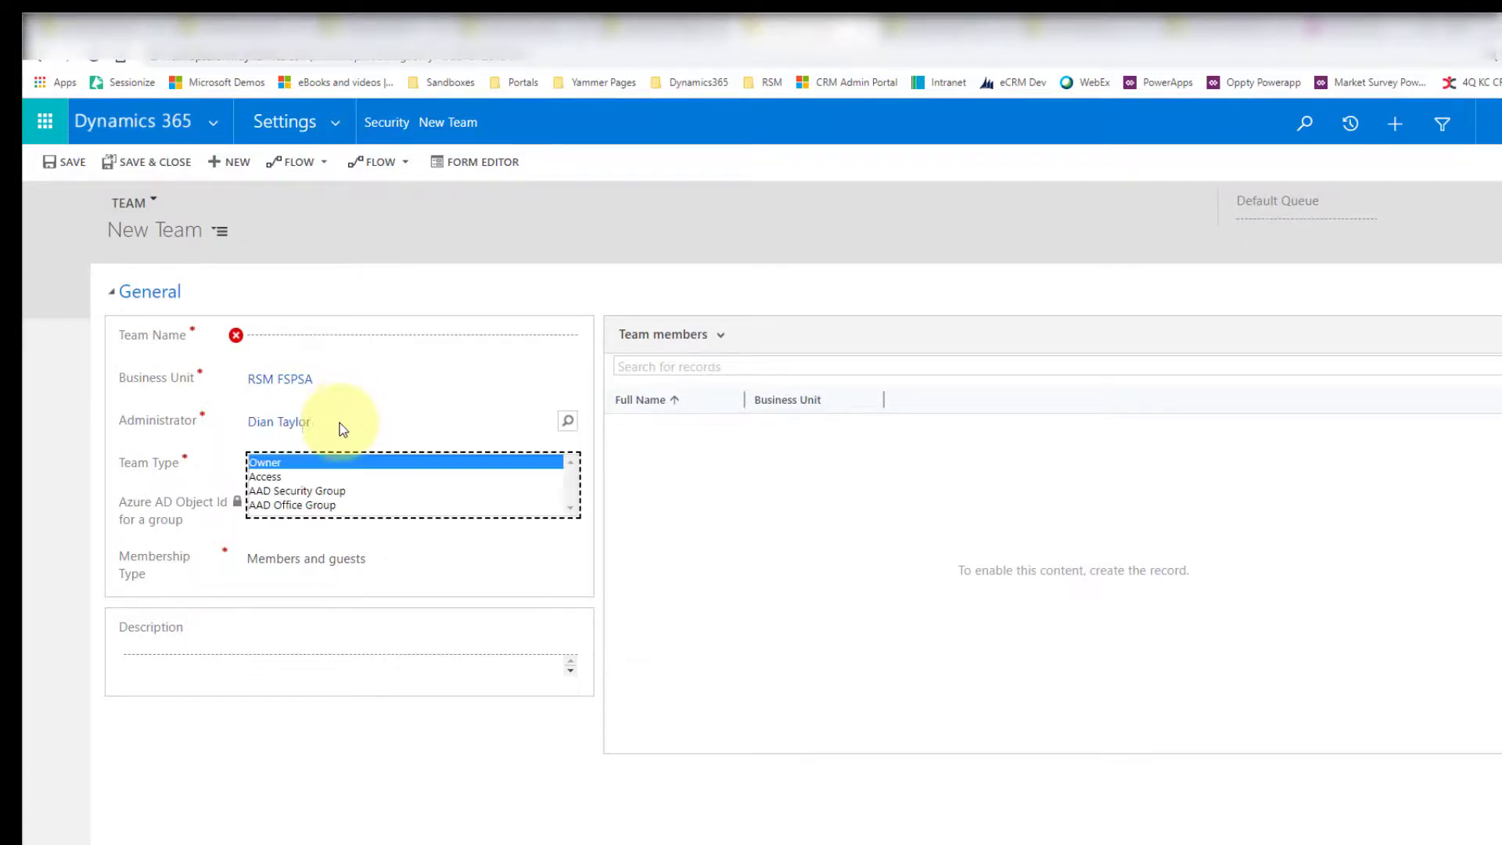
click(300, 464)
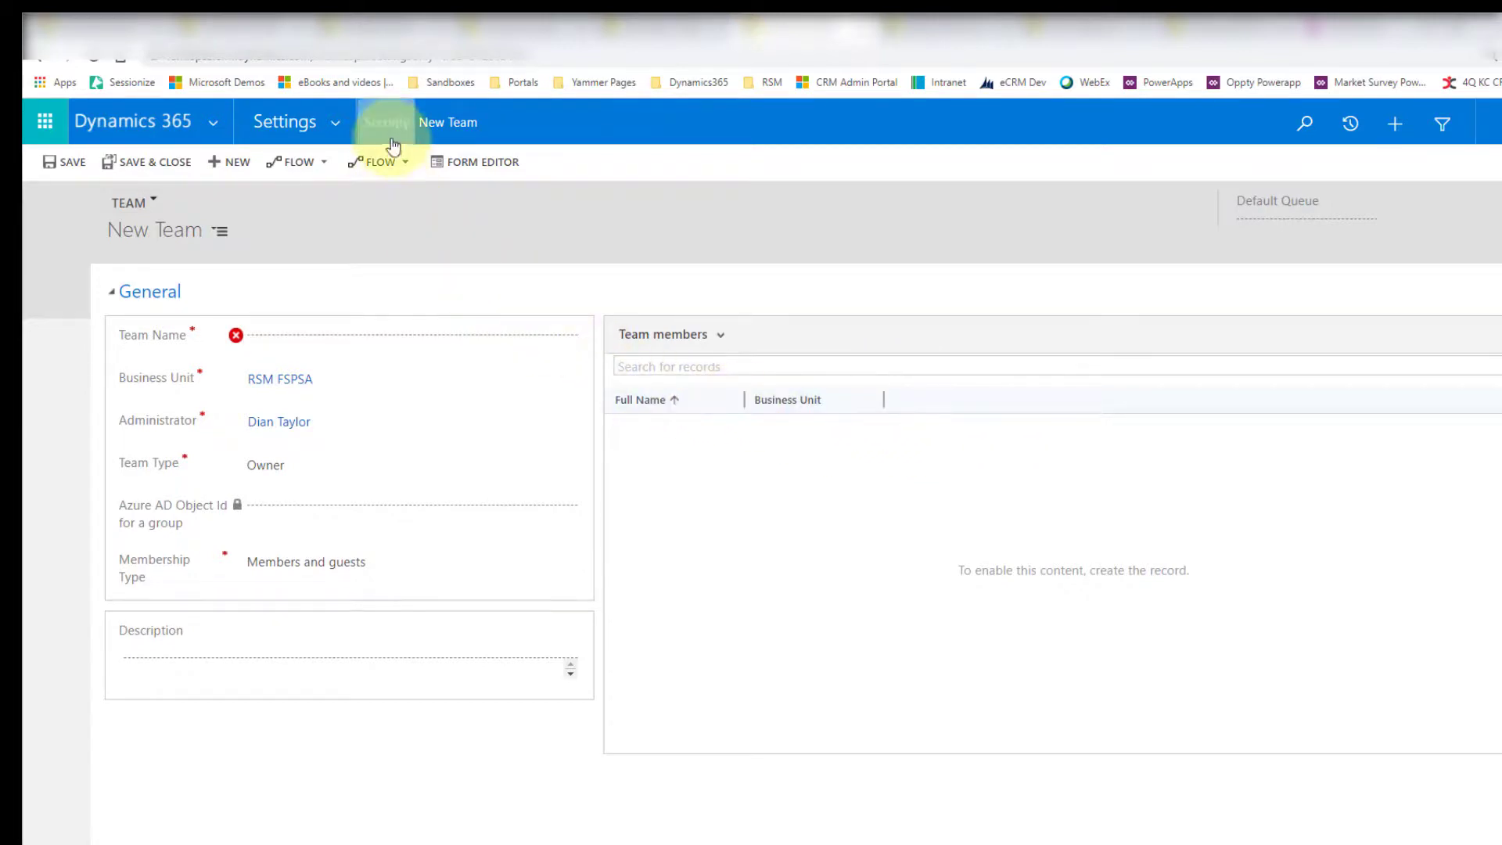
Step: Discard the unsaved team and show the Active Case Types view of Drop Down Values
click(336, 125)
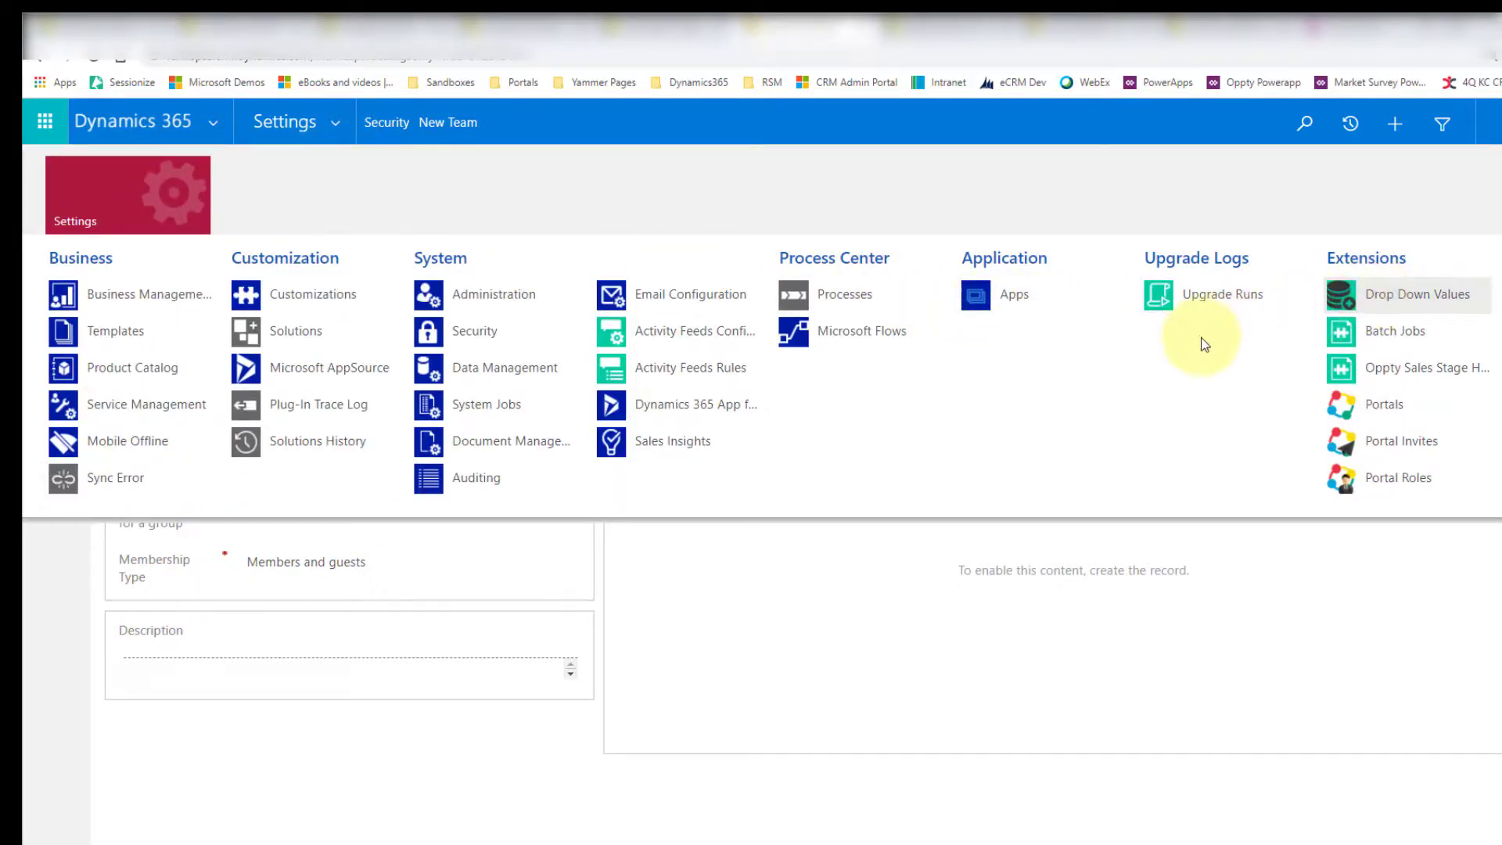
click(413, 481)
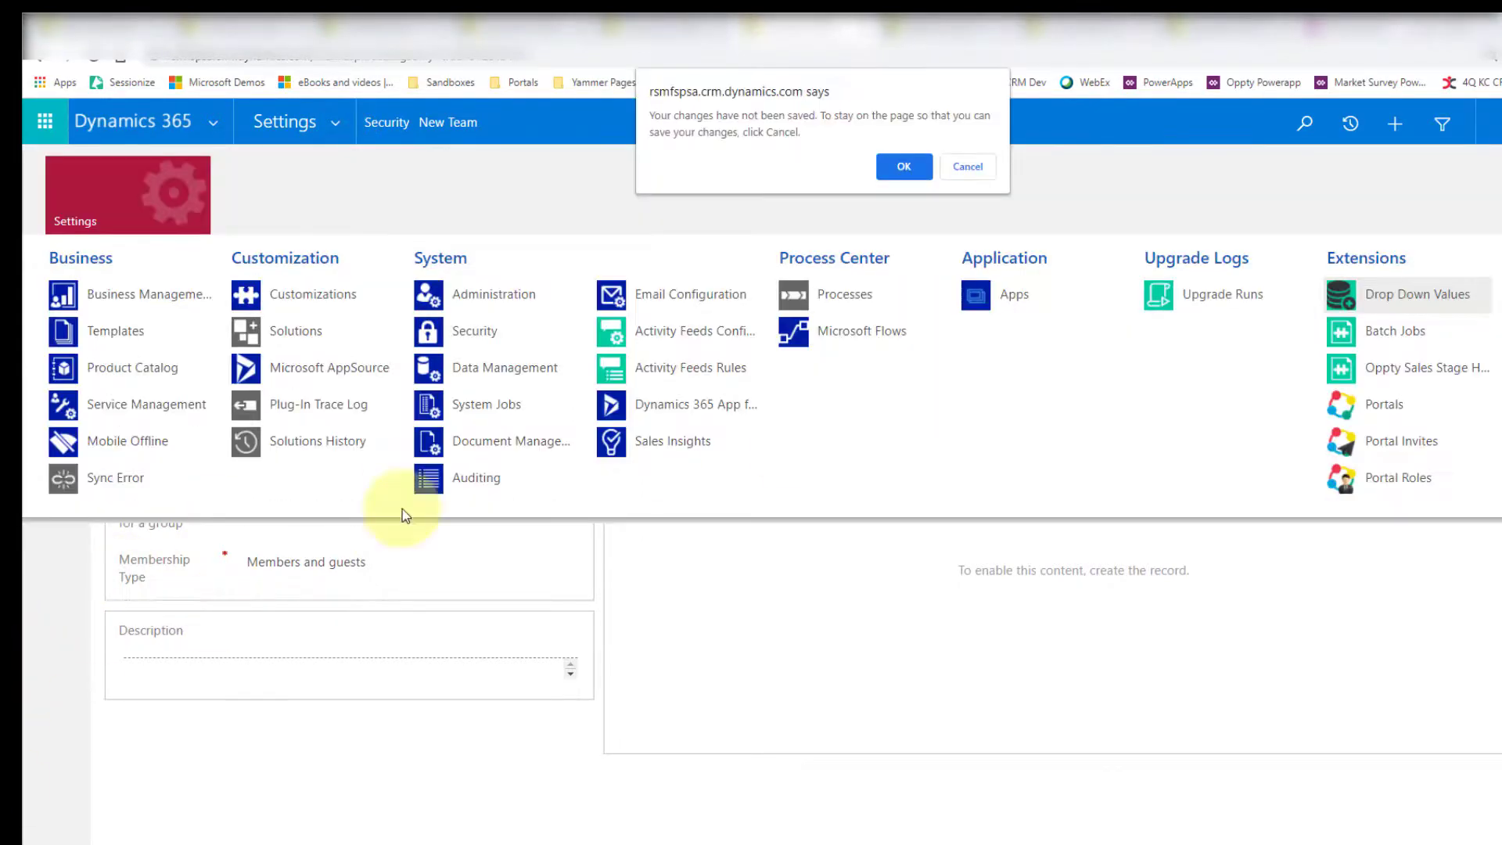
click(905, 168)
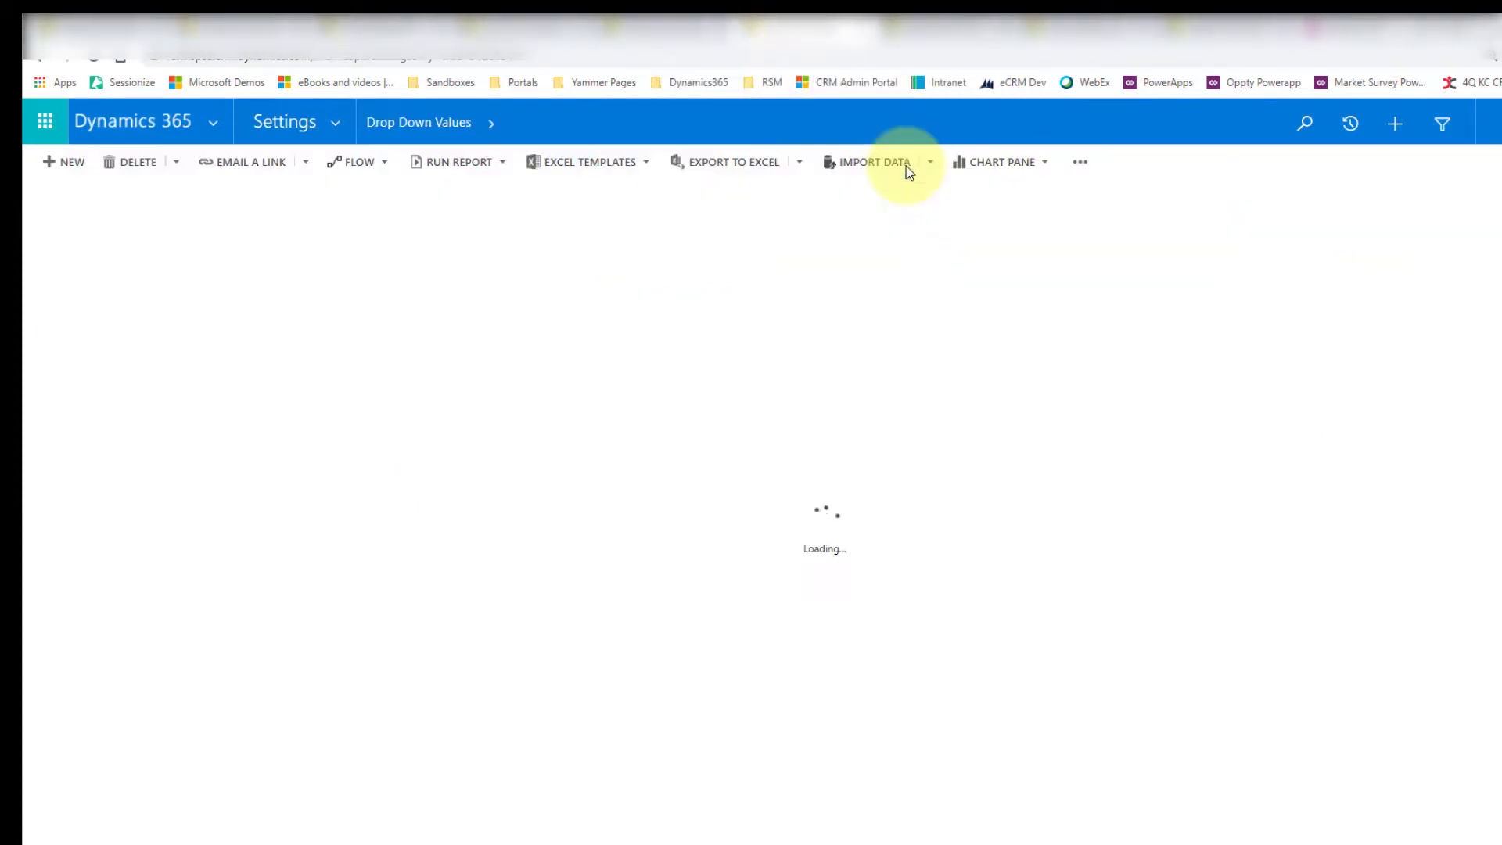
click(277, 227)
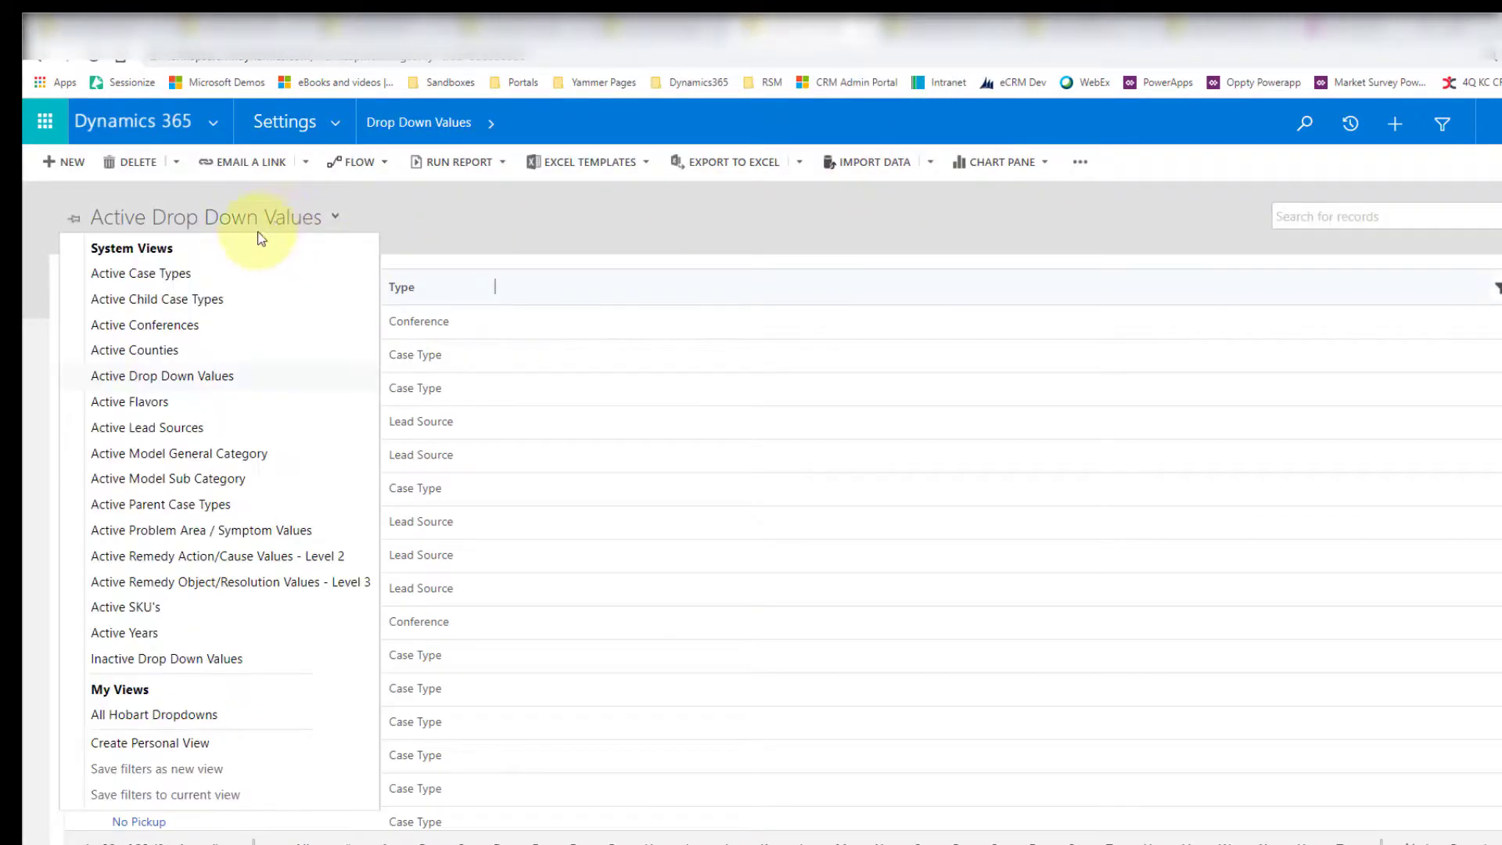
click(148, 275)
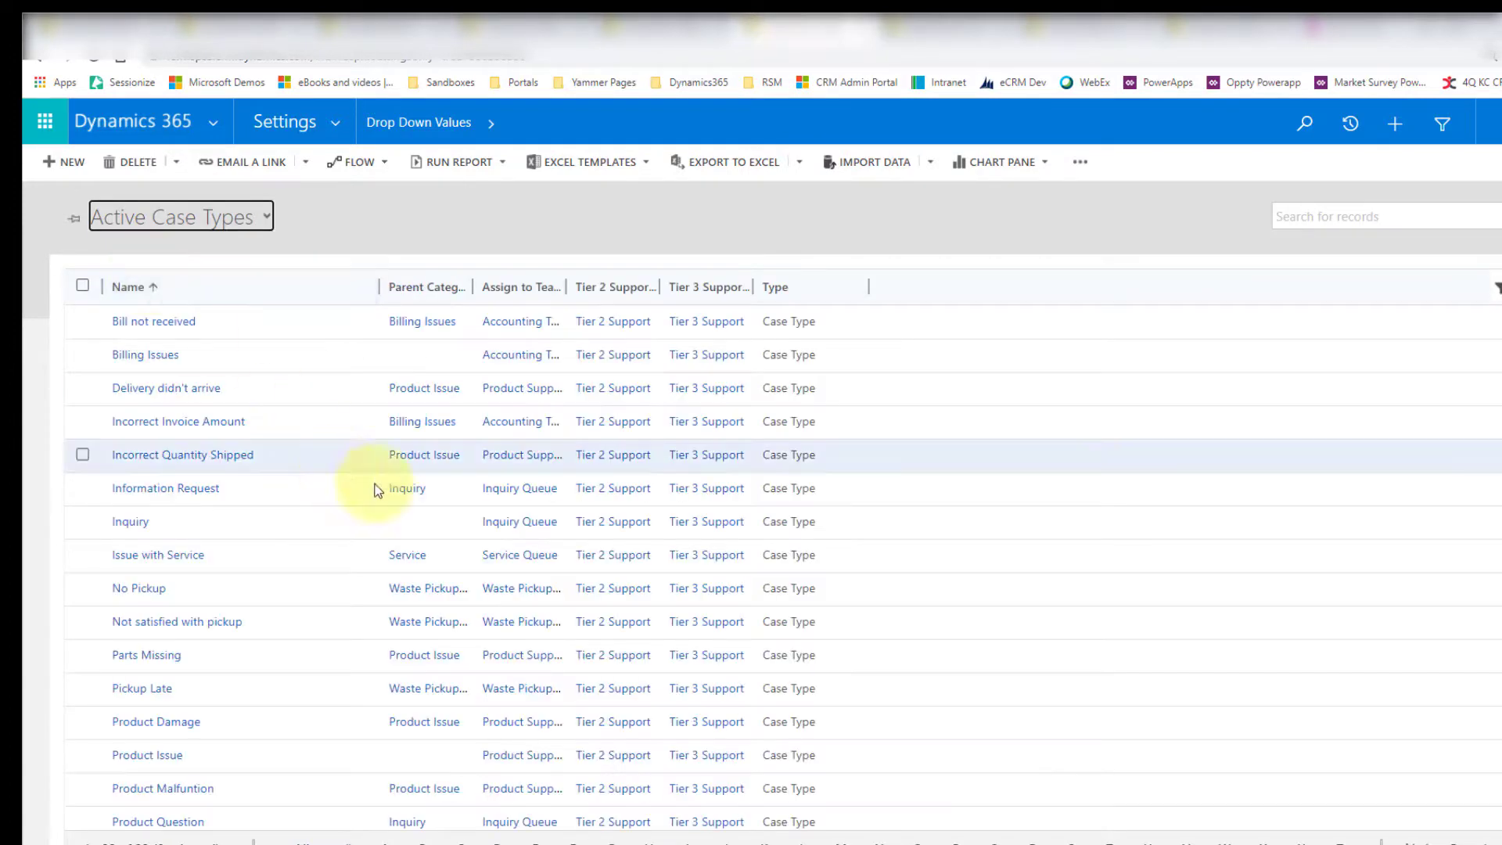